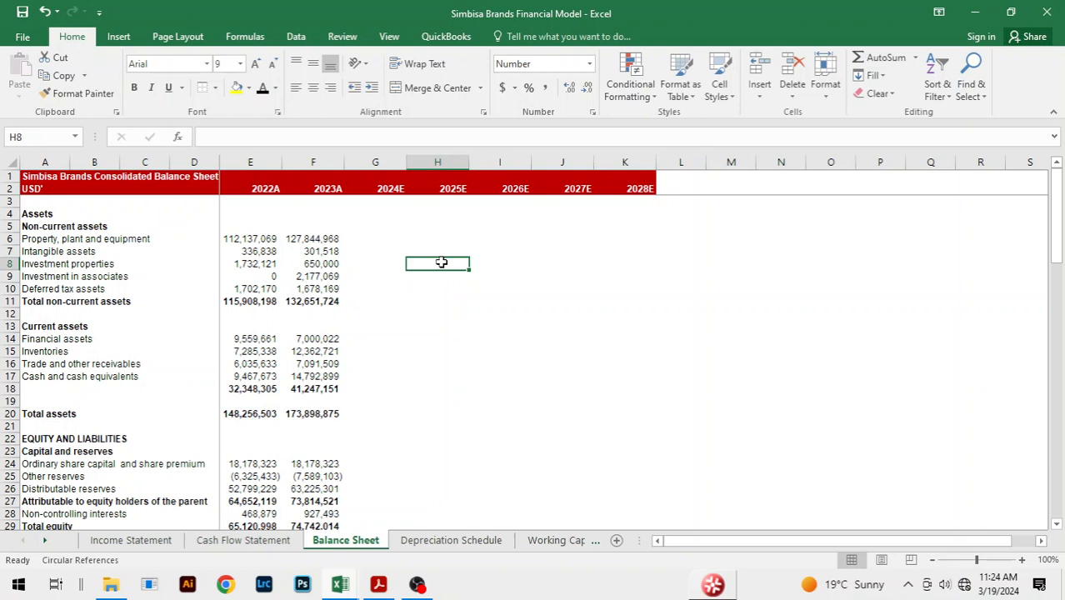
- Begin the 2024E property, plant and equipment formula in G6 as F6 minus the cash flow statement's 2024E depreciation, I6
key("Up")
key("Up")
key("Left")
key("Left")
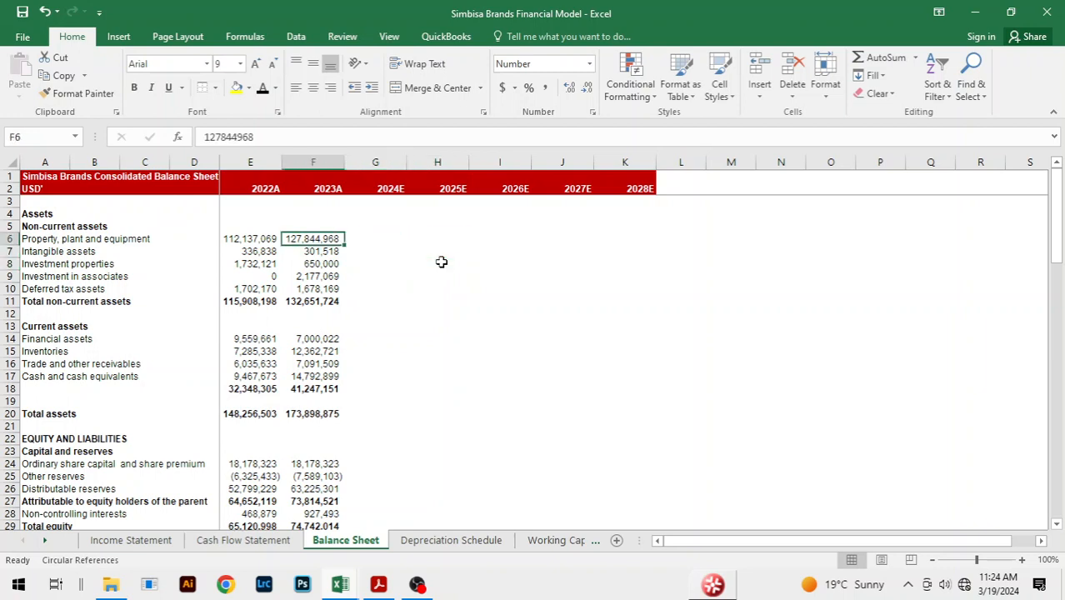
key("Right")
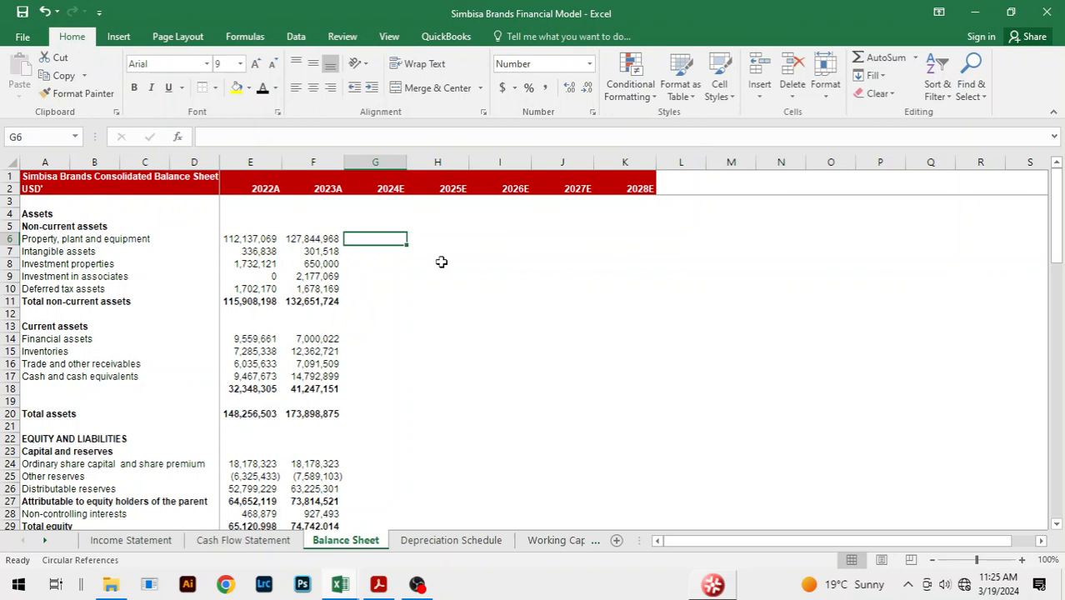
type("=")
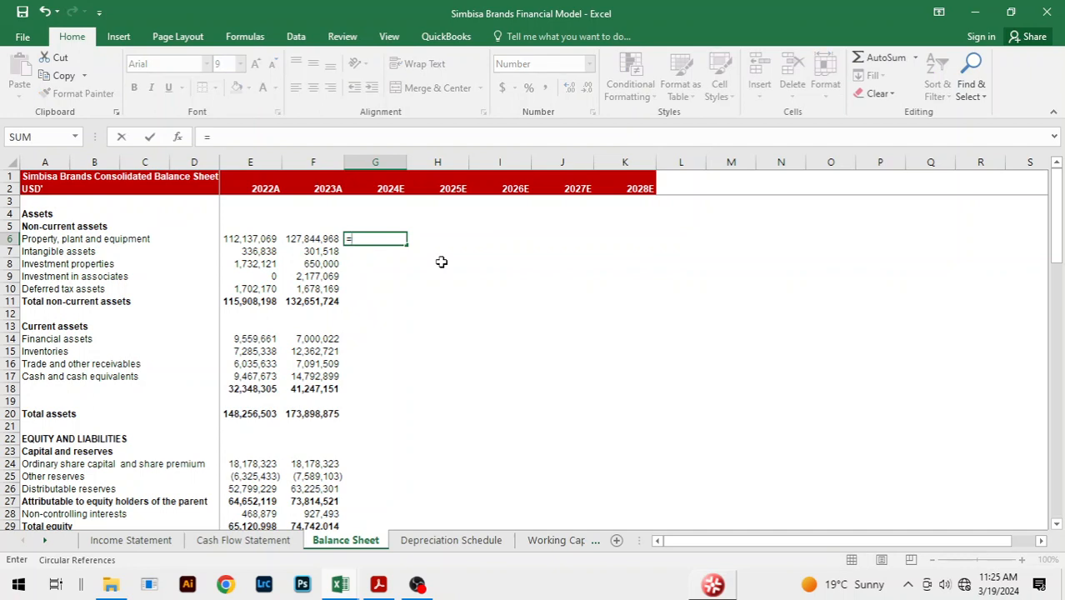
key("Left")
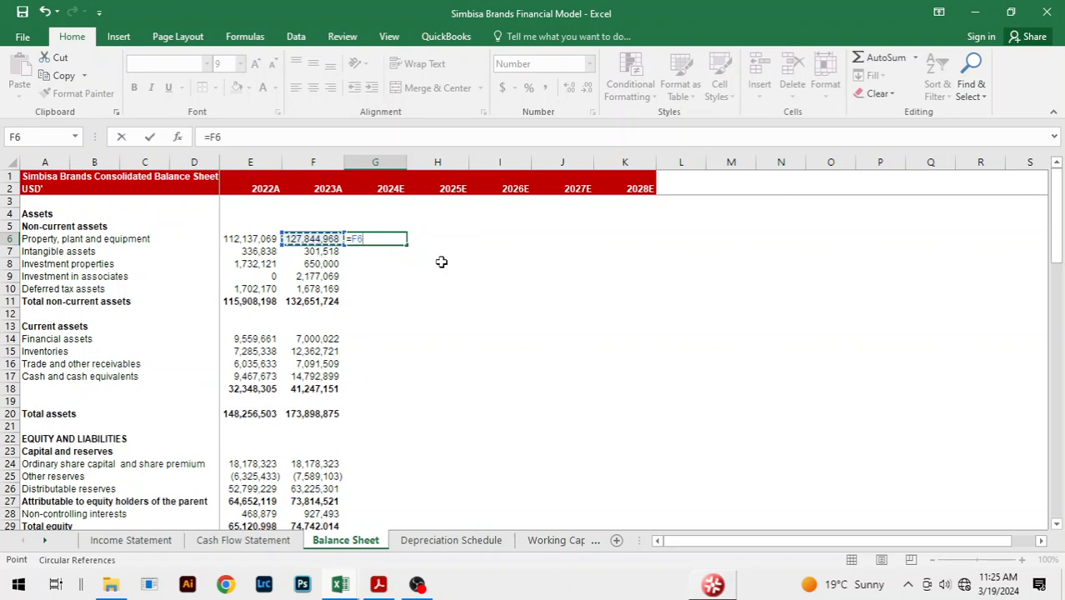
type("-")
key("ctrl+Page_Up")
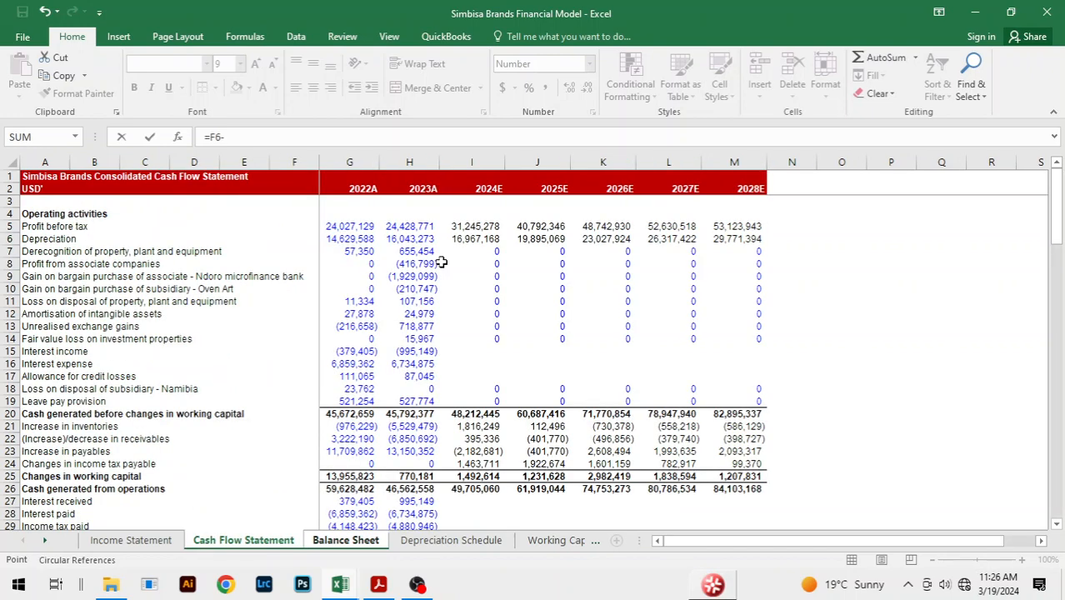
key("Down")
key("Down")
key("Right")
key("Right")
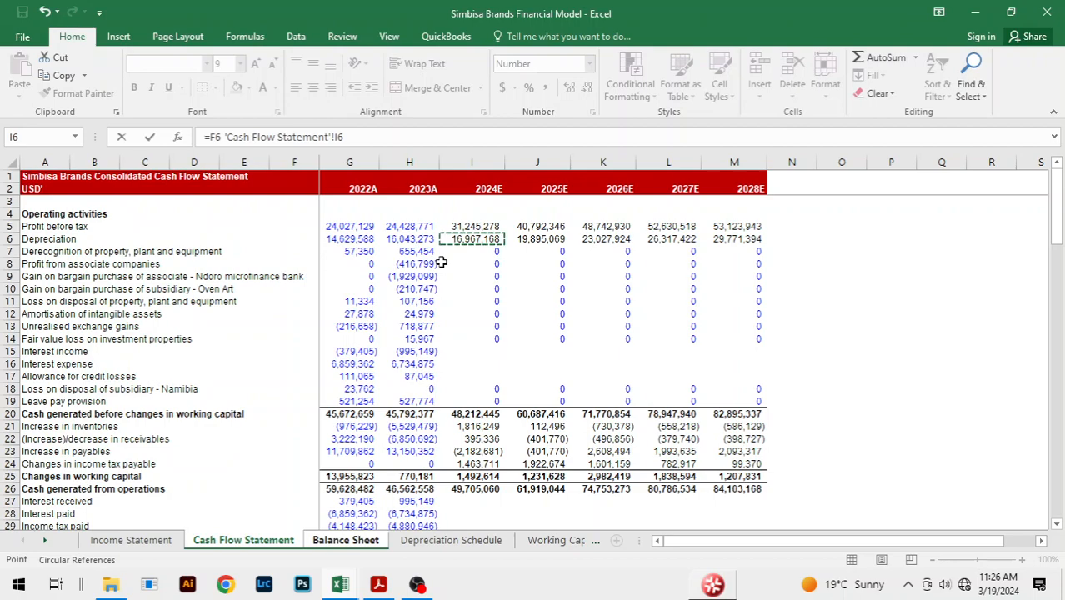
- Complete the G6 formula by also subtracting 2024E expansion additions (I33), maintenance additions (I35) and disposal proceeds (I37) from the cash flow statement
type("-")
scroll(441, 262, "down", 7)
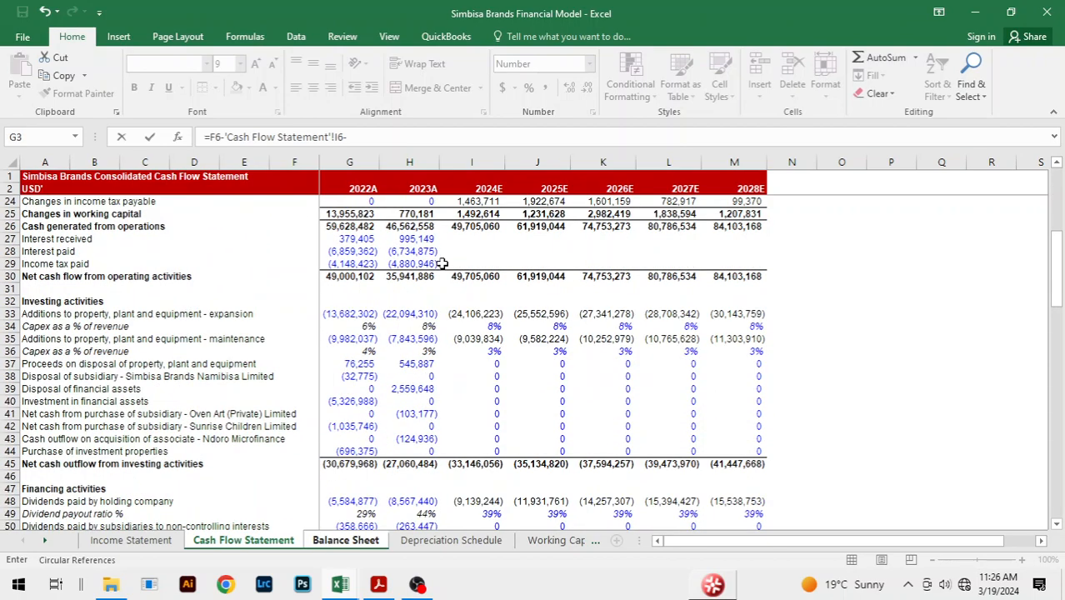
left_click(477, 314)
type("-")
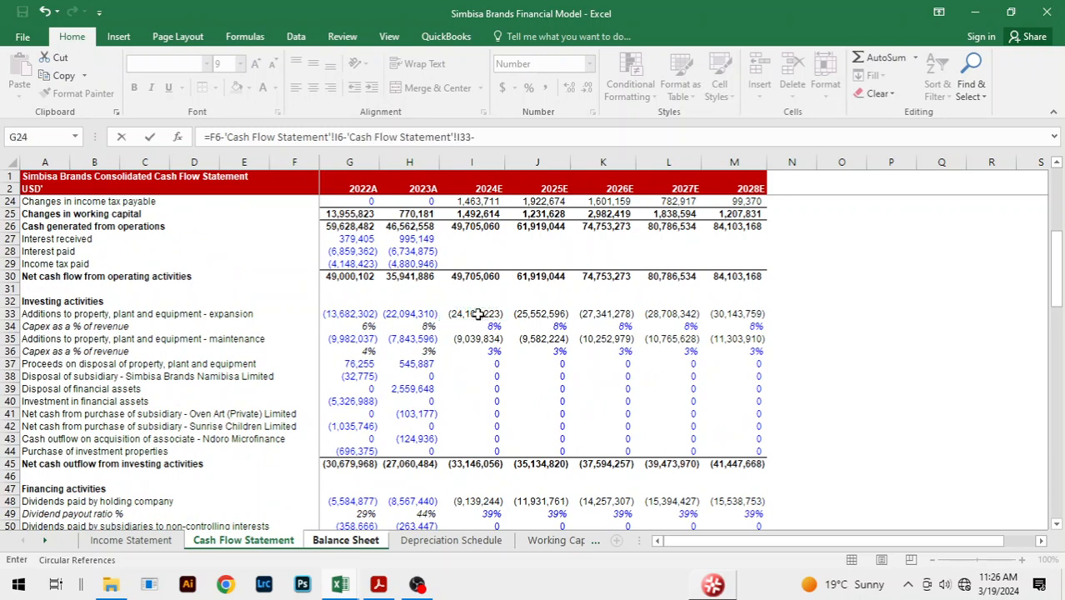
left_click(476, 339)
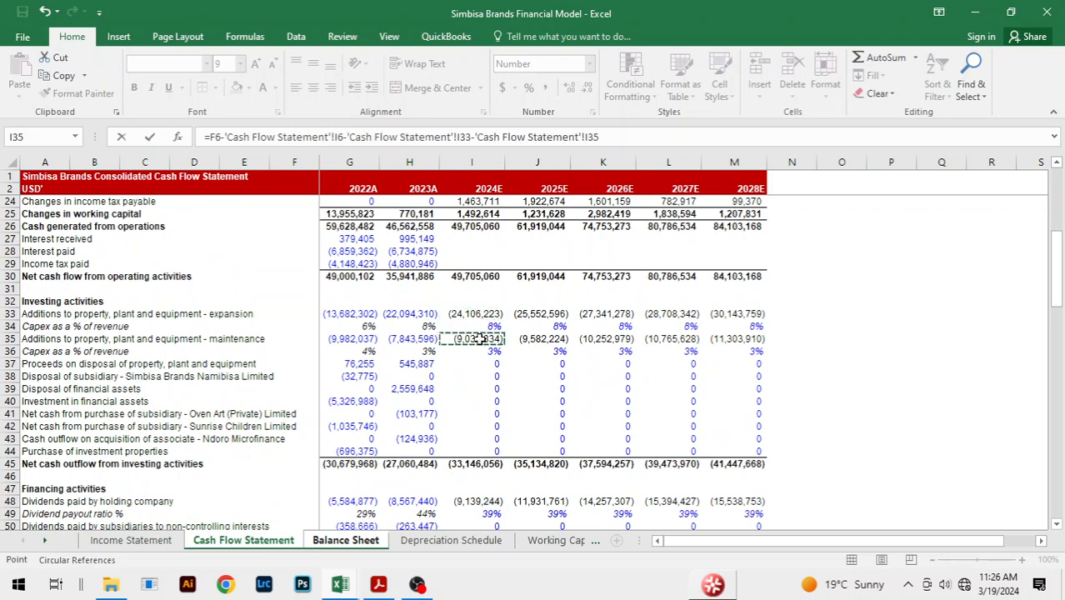
type("-")
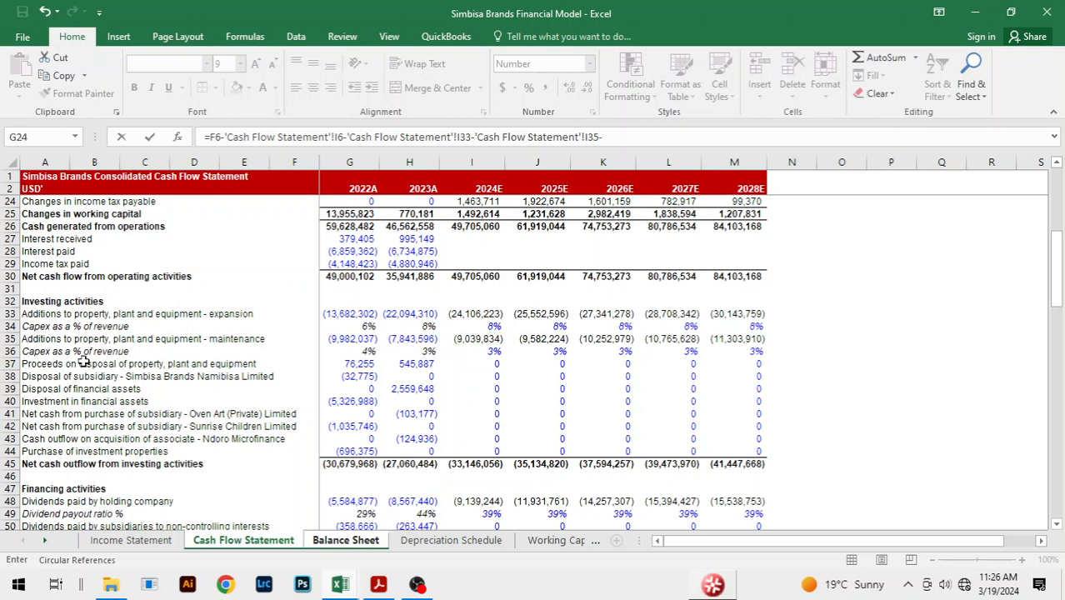
left_click(488, 365)
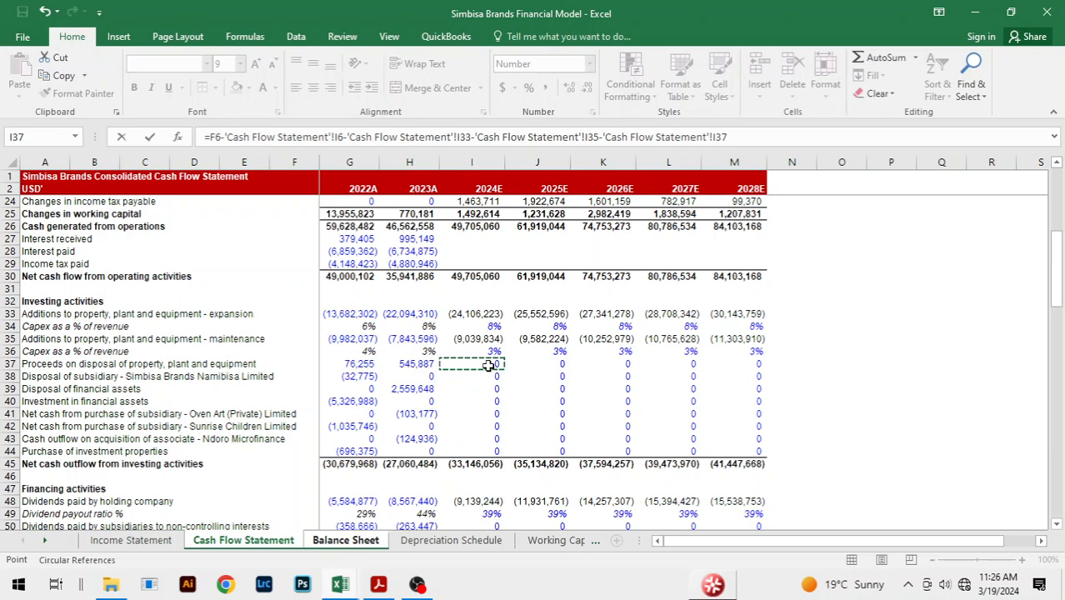
key("Return")
- Fill the property, plant and equipment formula from G6 across to 2028E in K6
key("Up")
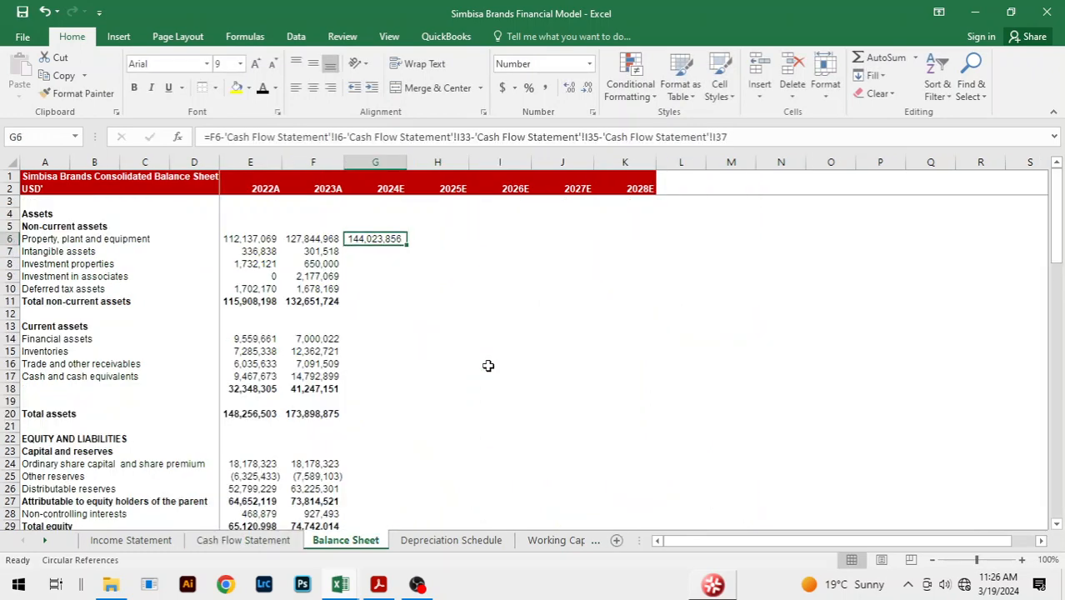
key("shift+Right")
key("shift+Right")
key("shift+Right")
key("shift+Right")
key("ctrl+r")
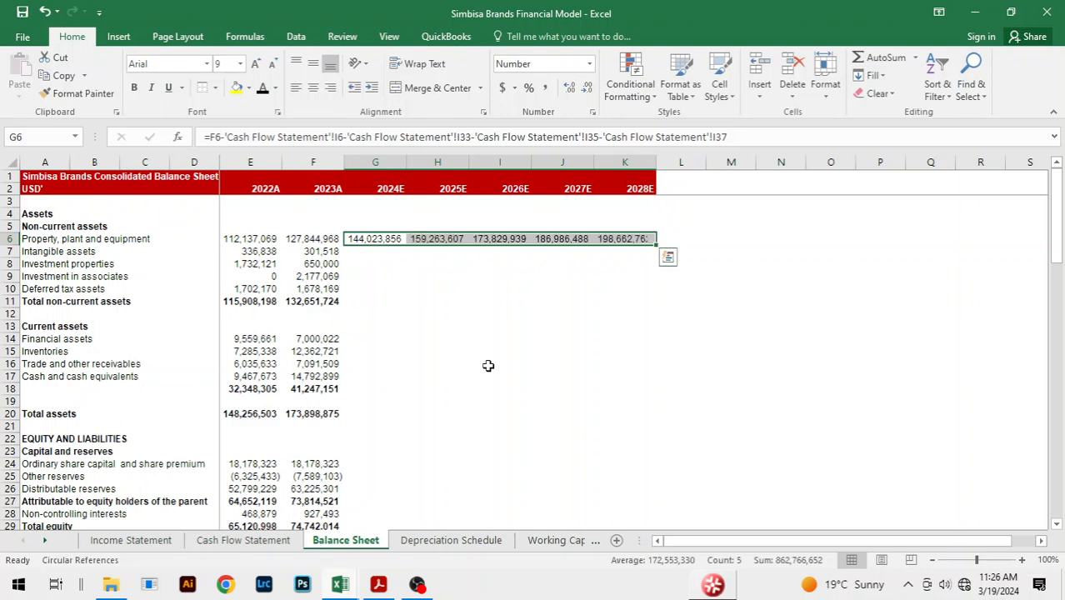
left_click(541, 286)
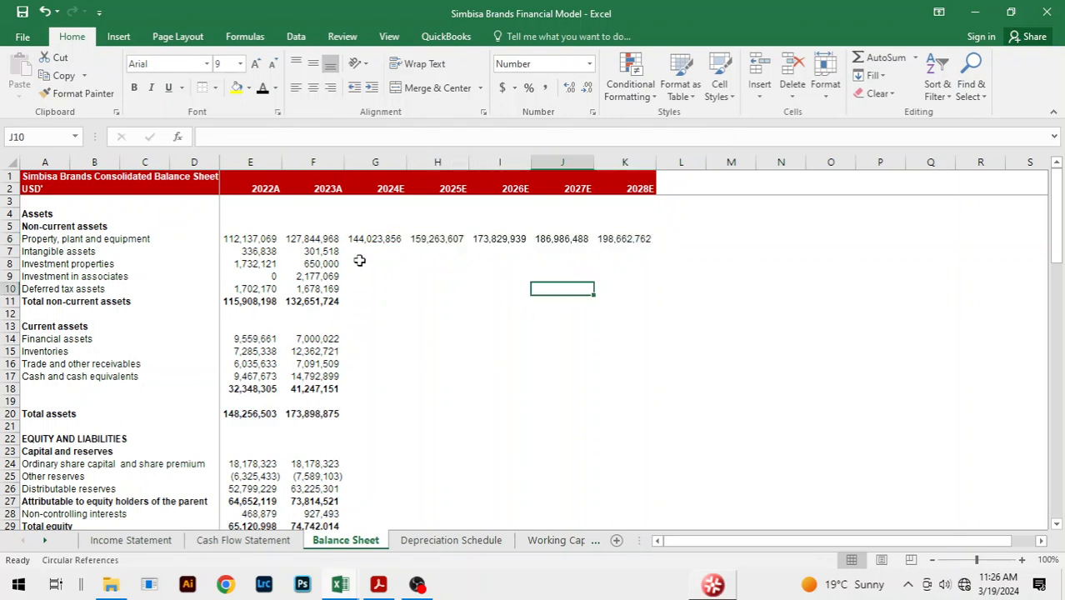
- Examine the cash flow statement for the line items that affect intangible assets
left_click(363, 251)
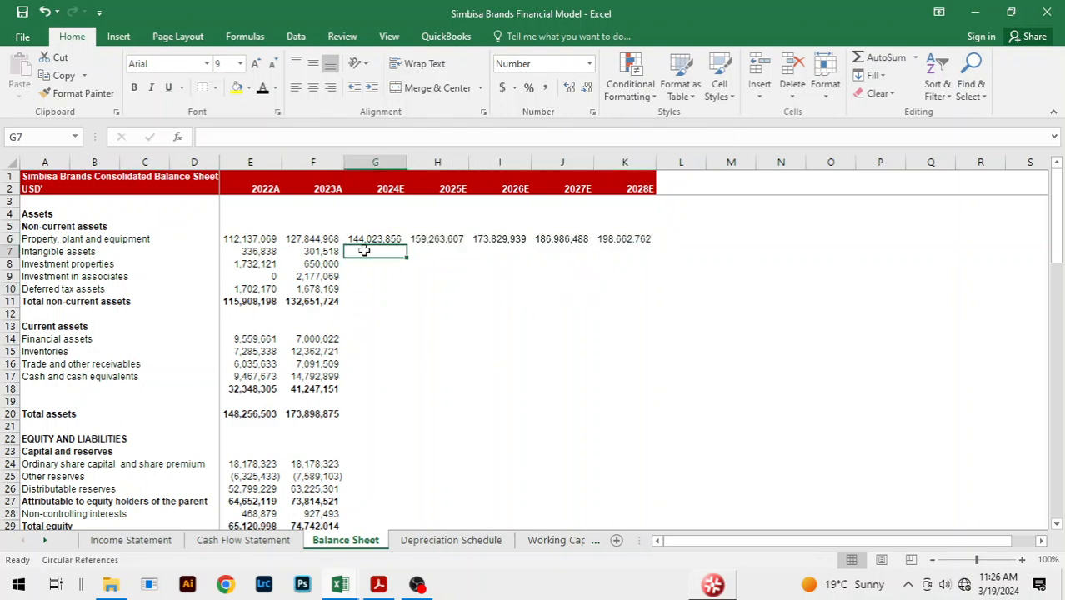
key("ctrl+Page_Up")
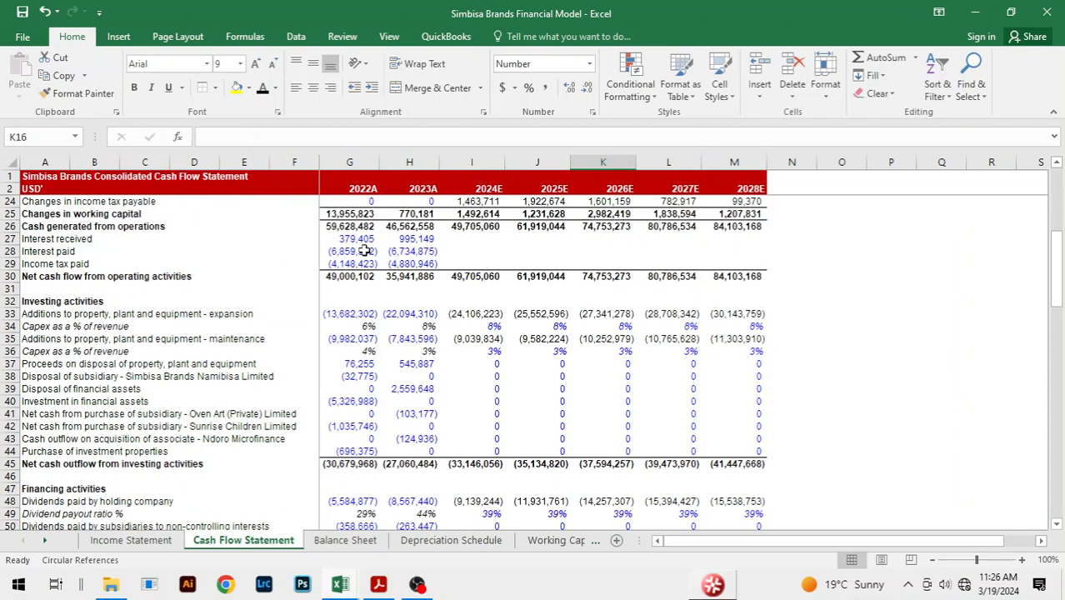
scroll(152, 289, "up", 4)
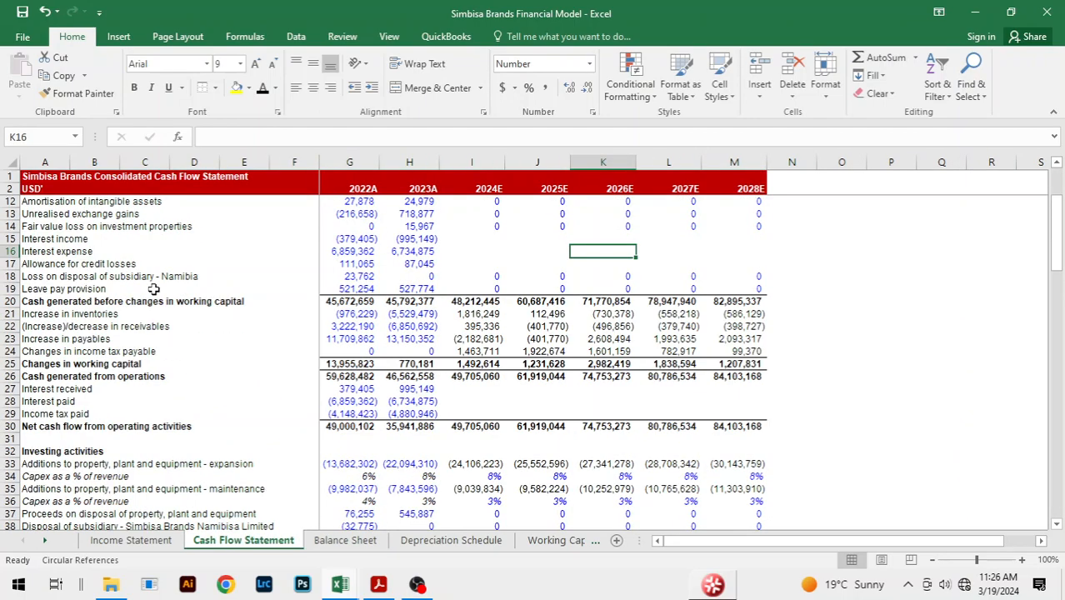
scroll(152, 288, "up", 2)
scroll(153, 288, "up", 1)
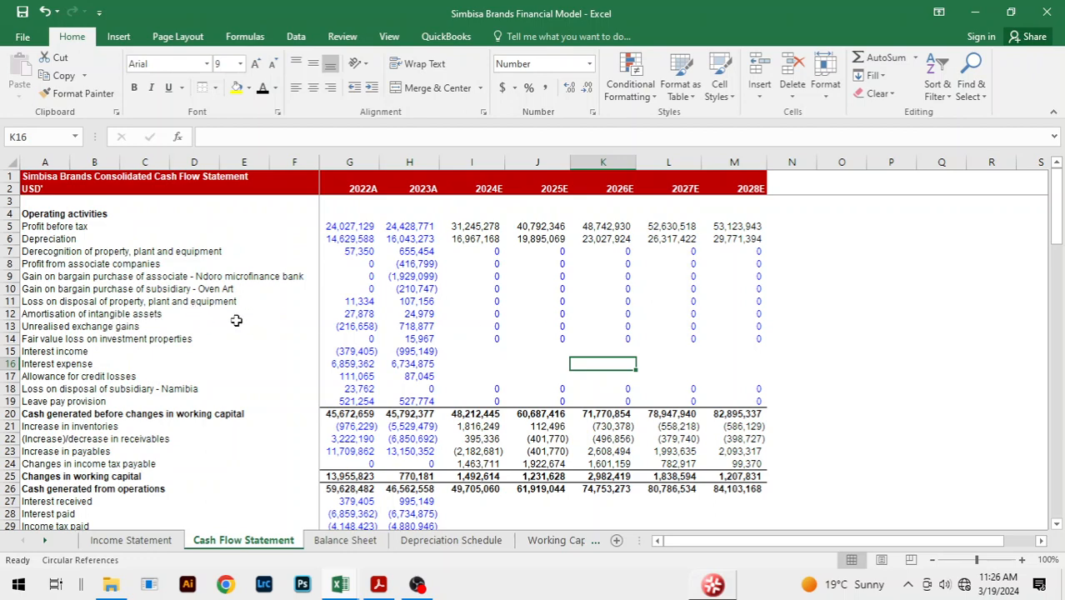
scroll(237, 321, "down", 6)
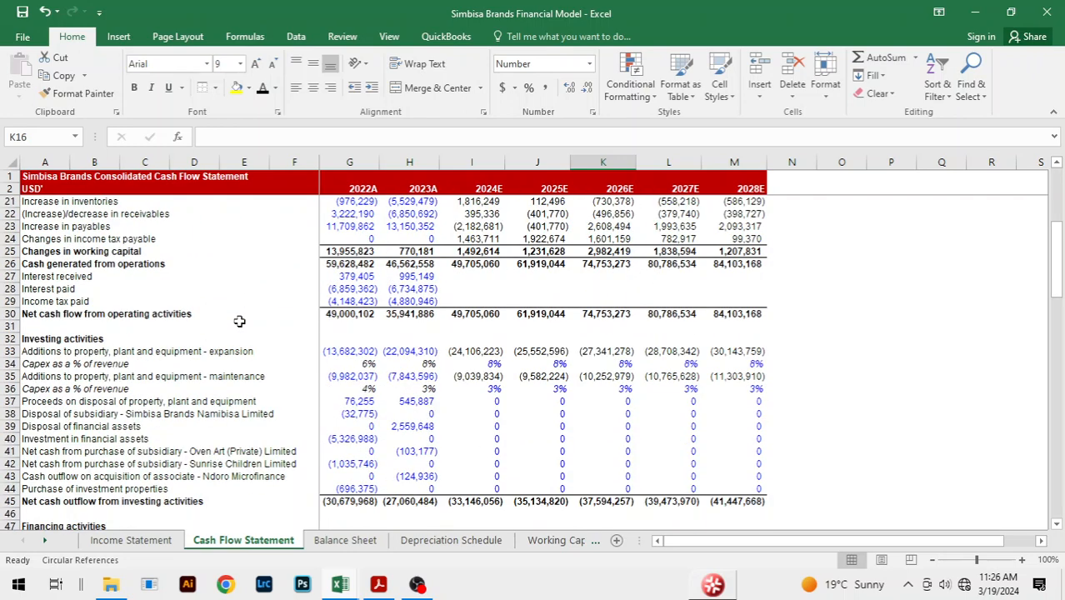
scroll(239, 321, "down", 4)
scroll(239, 321, "up", 8)
key("ctrl+Page_Down")
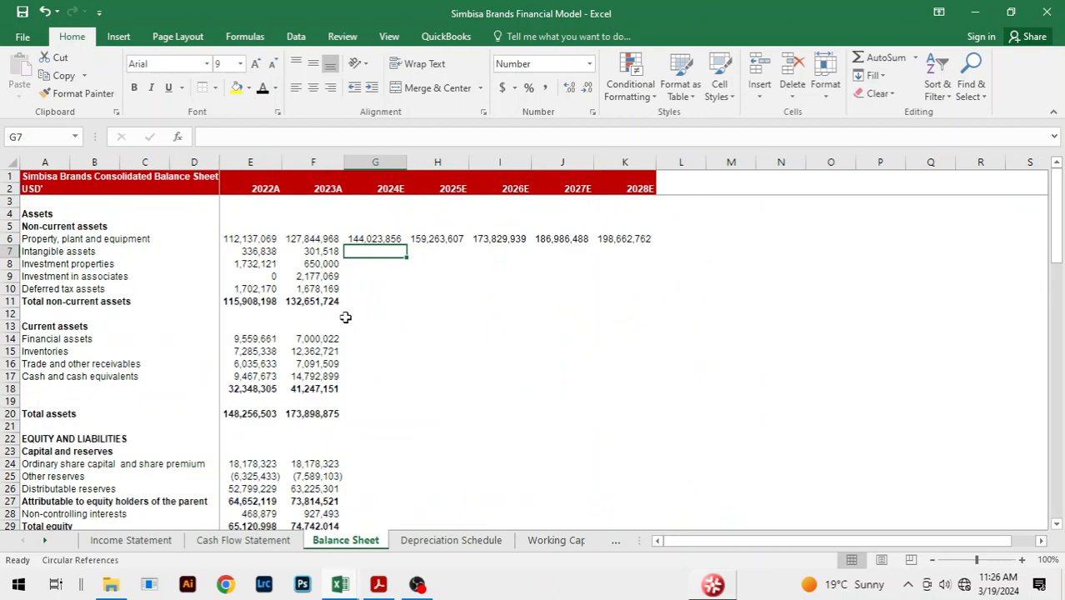
- Calculate 2024E intangible assets in G7 as F7 minus the cash flow statement's 2024E amortisation of intangible assets, I12
type("=")
key("Left")
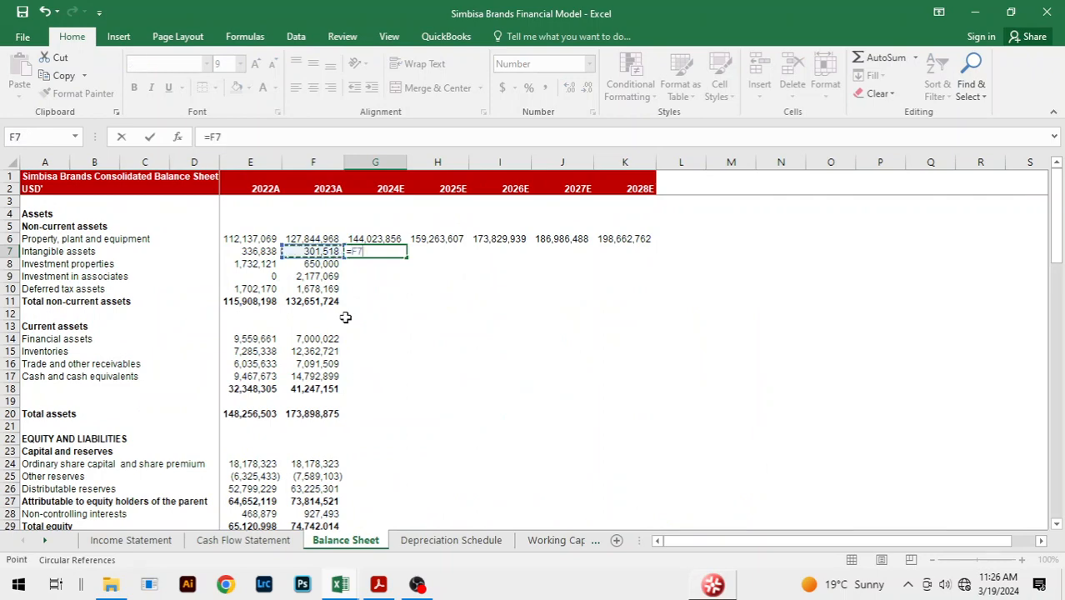
type("-")
key("ctrl+Page_Up")
scroll(99, 331, "up", 2)
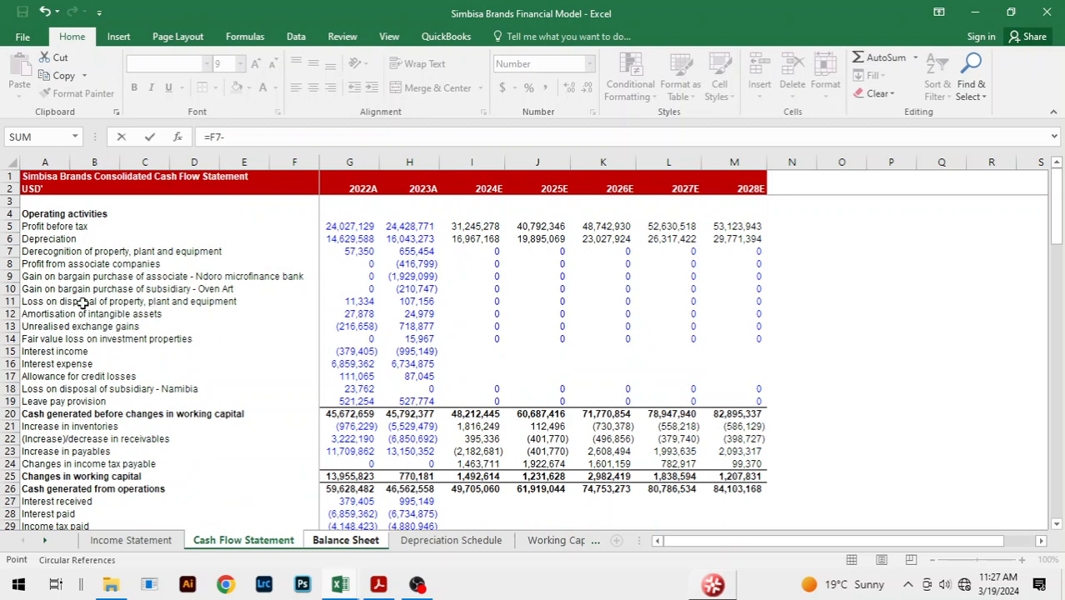
left_click(474, 314)
key("Return")
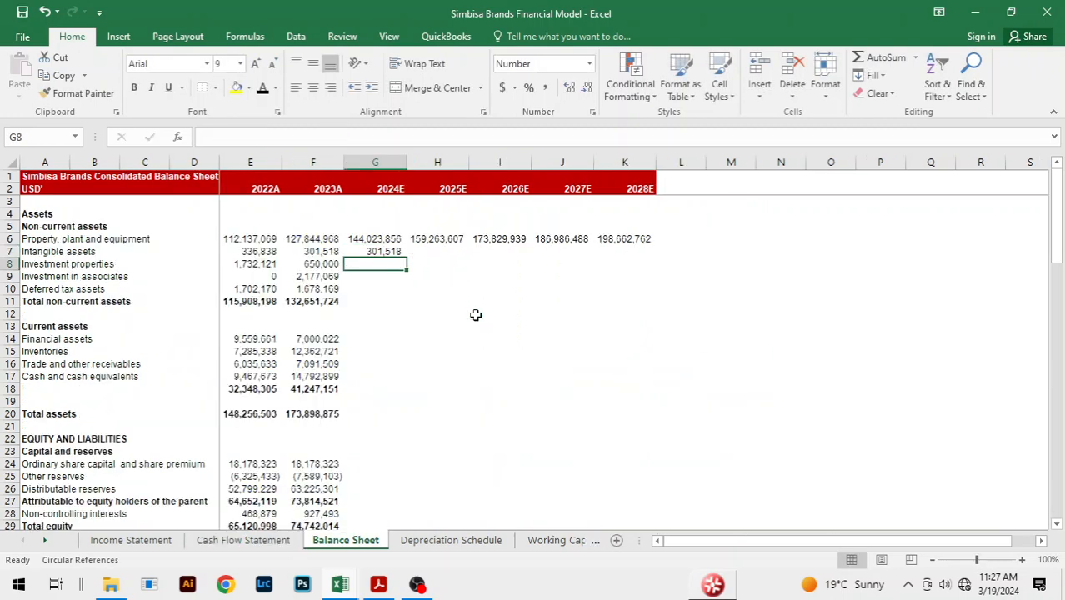
- Fill the intangible assets formula from G7 across to 2028E in K7
key("Up")
key("shift+Right")
key("shift+Right")
key("shift+Right")
key("shift+Right")
key("ctrl+r")
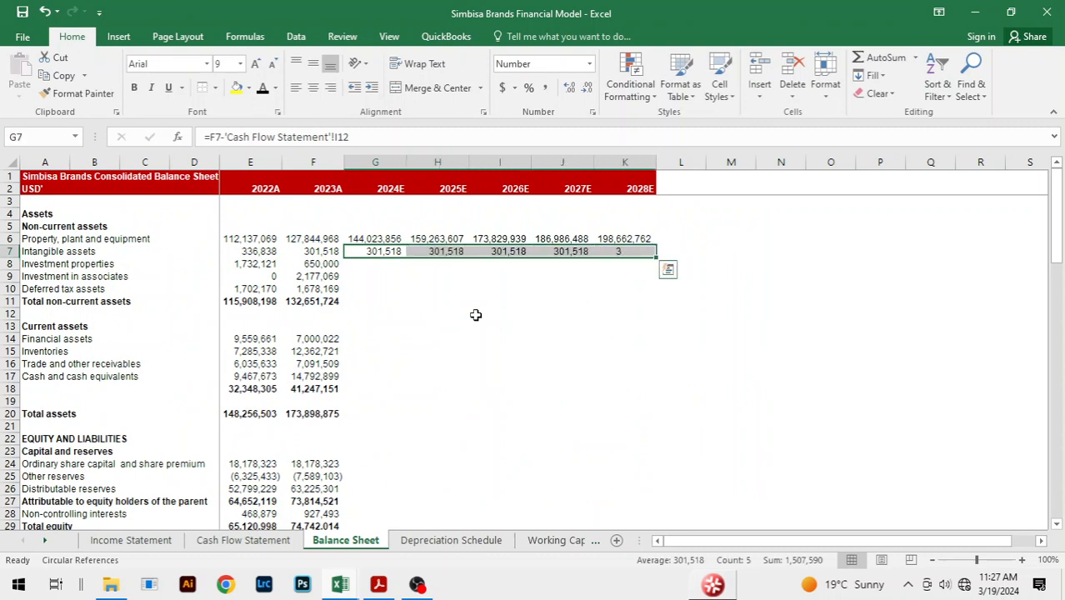
key("Down")
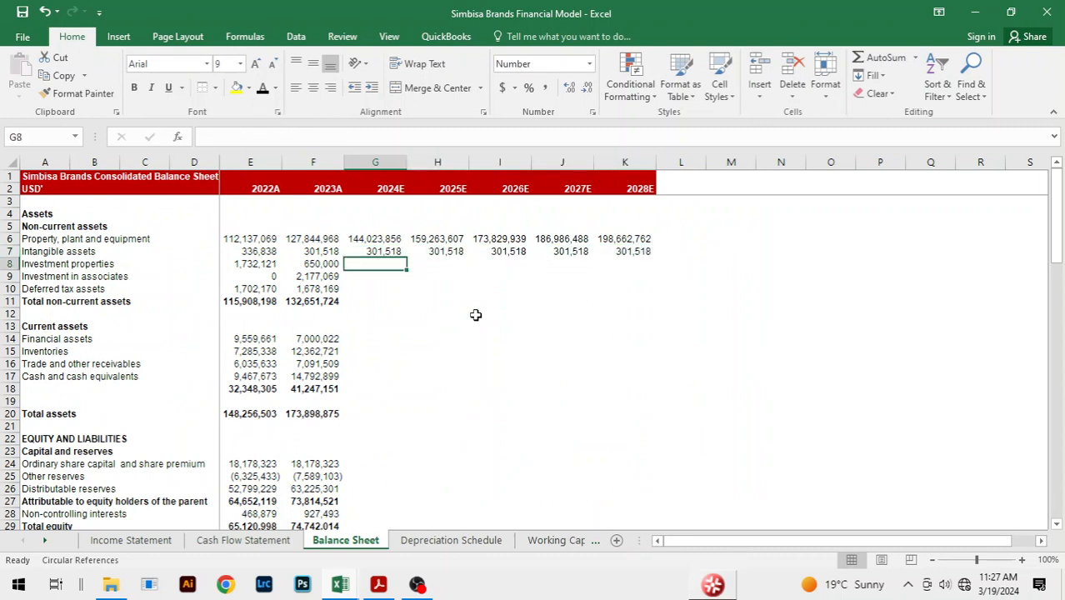
- Calculate 2024E investment properties in G8 as F8 minus the cash flow statement's 2024E purchase of investment properties, I44
type("=")
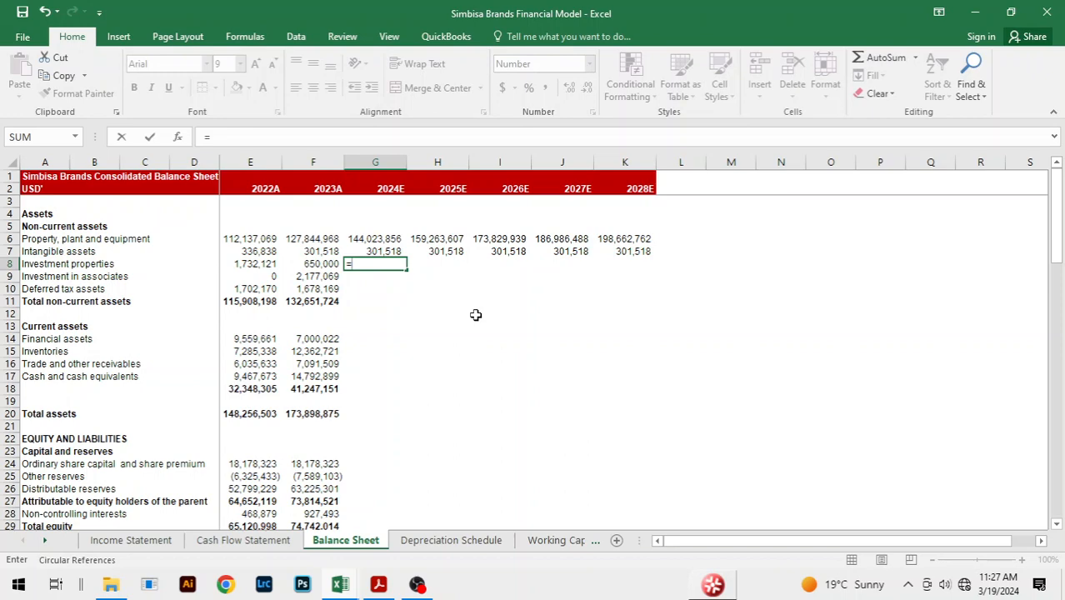
key("Left")
type("-")
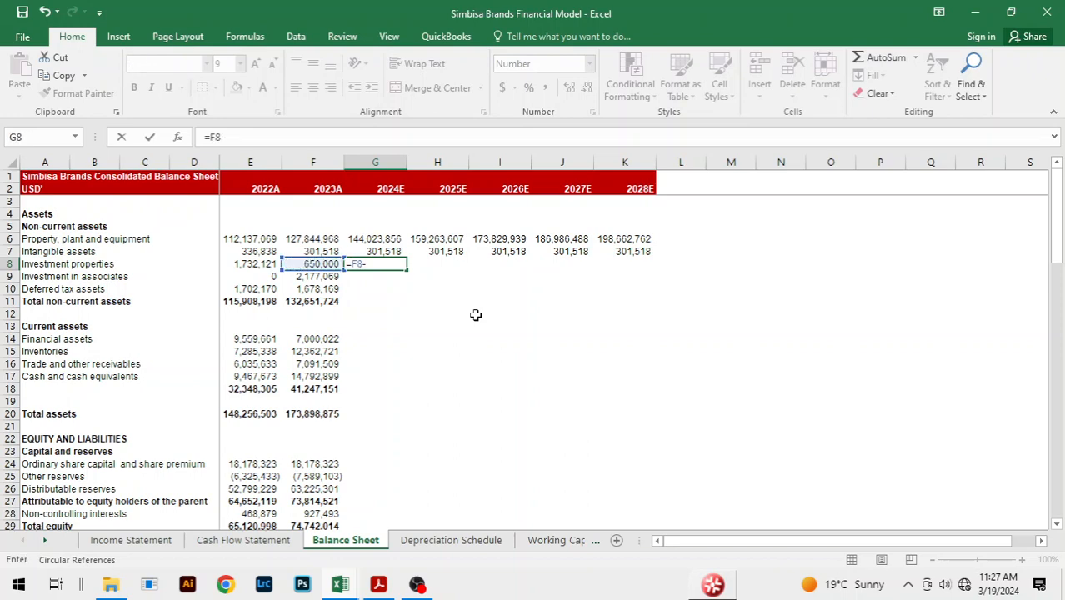
key("ctrl+Page_Up")
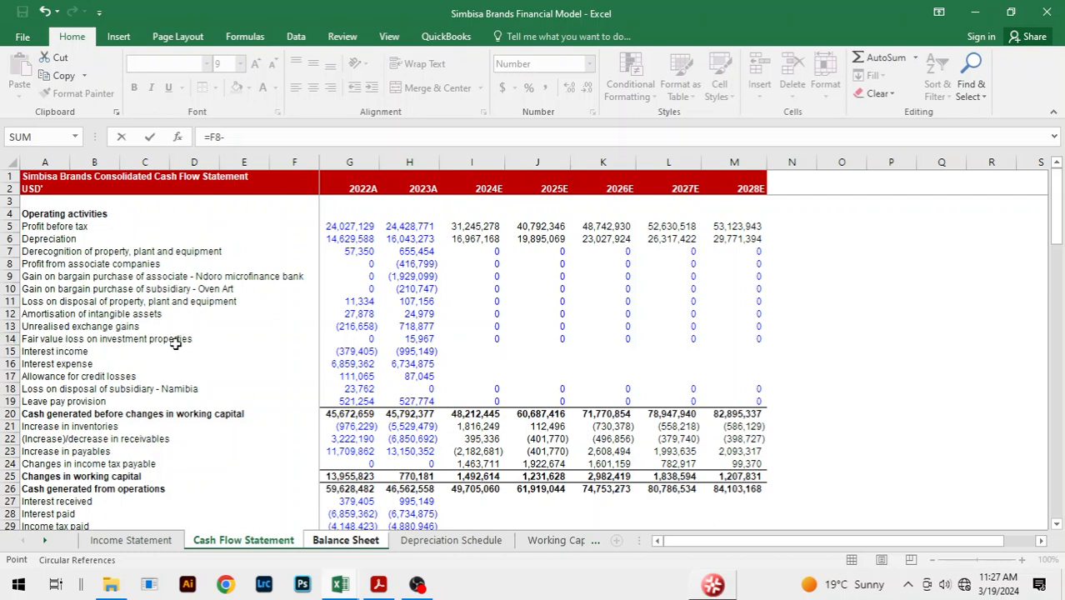
scroll(371, 331, "down", 7)
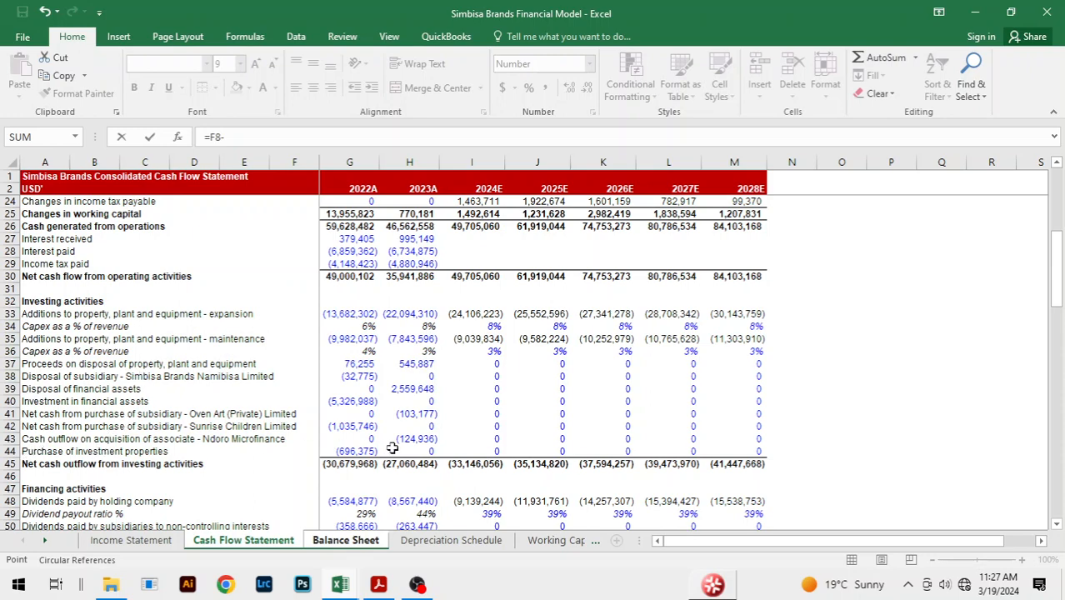
left_click(478, 451)
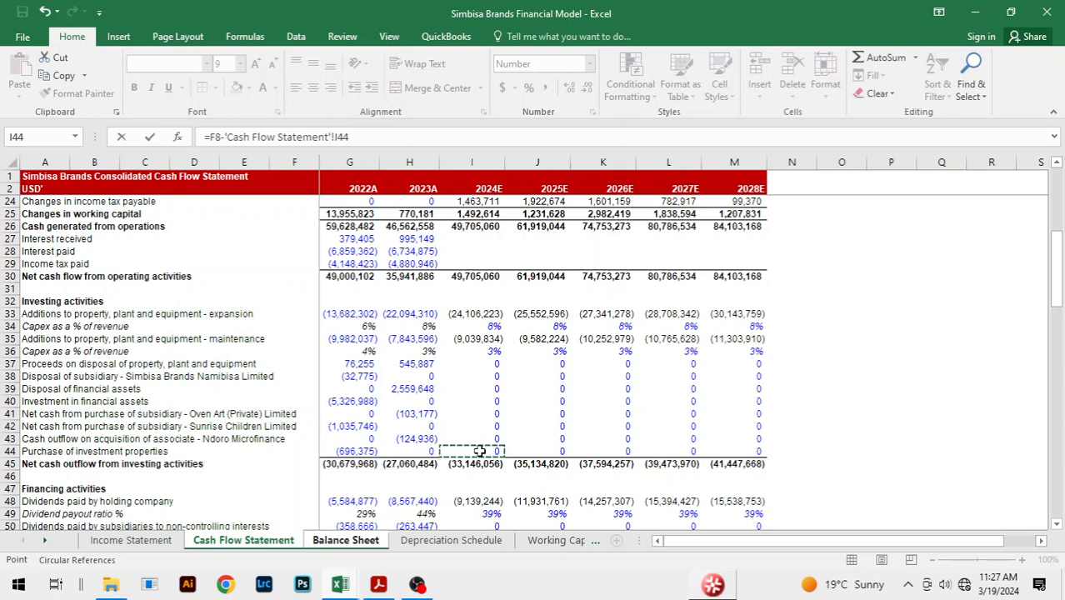
key("Return")
- Fill the investment properties formula from G8 across to 2028E in K8
key("Up")
key("shift+Right")
key("shift+Right")
key("shift+Right")
key("shift+Right")
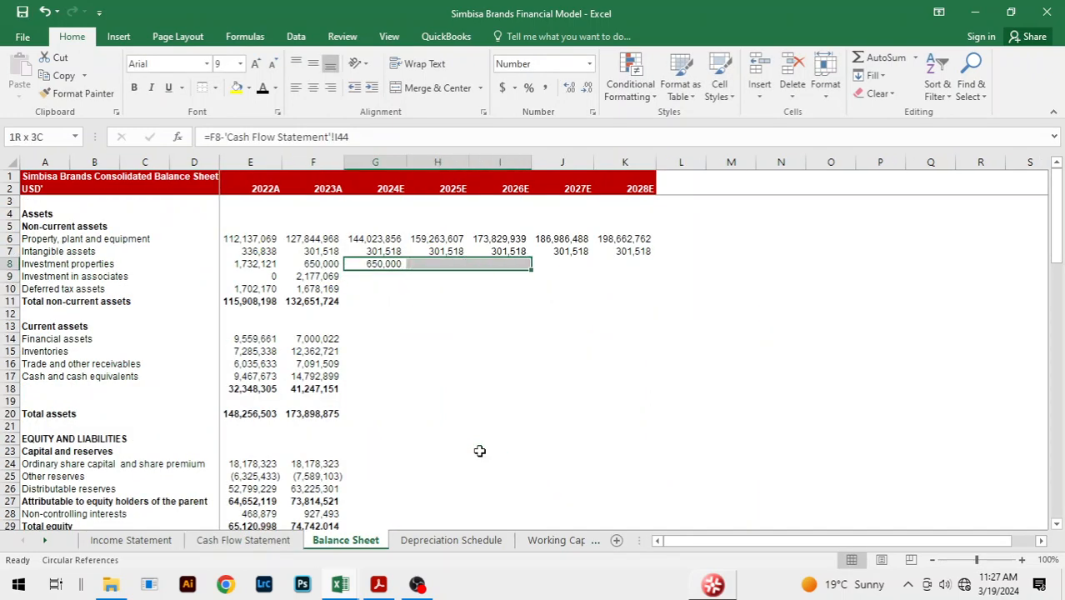
key("ctrl+r")
key("Down")
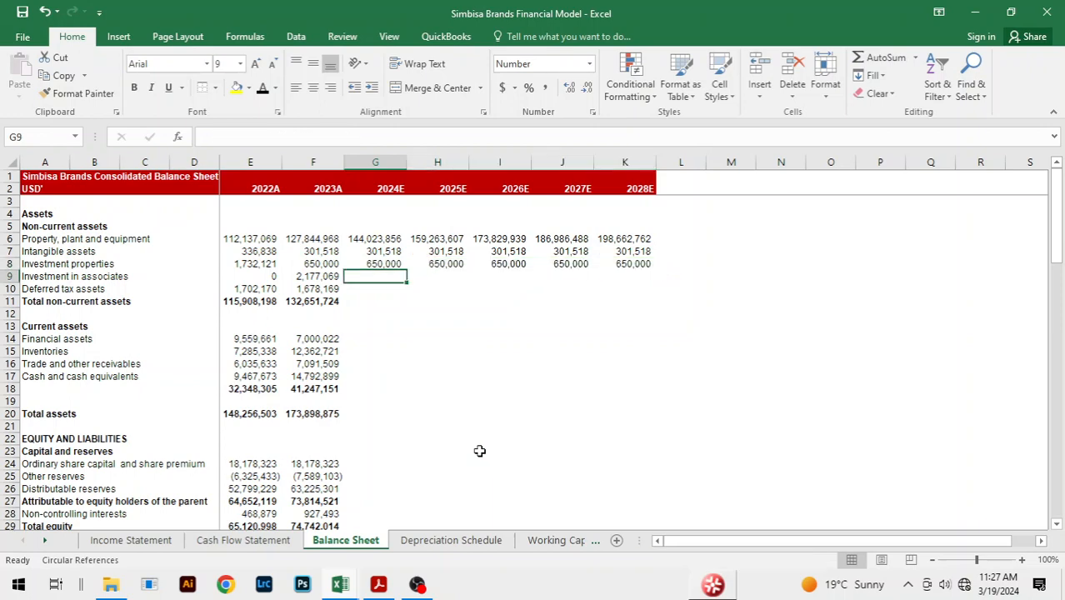
- Calculate 2024E investment in associates in G9 as F9 minus the cash flow statement's 2024E cash outflow on acquisition of associate, I43
type("=")
key("Left")
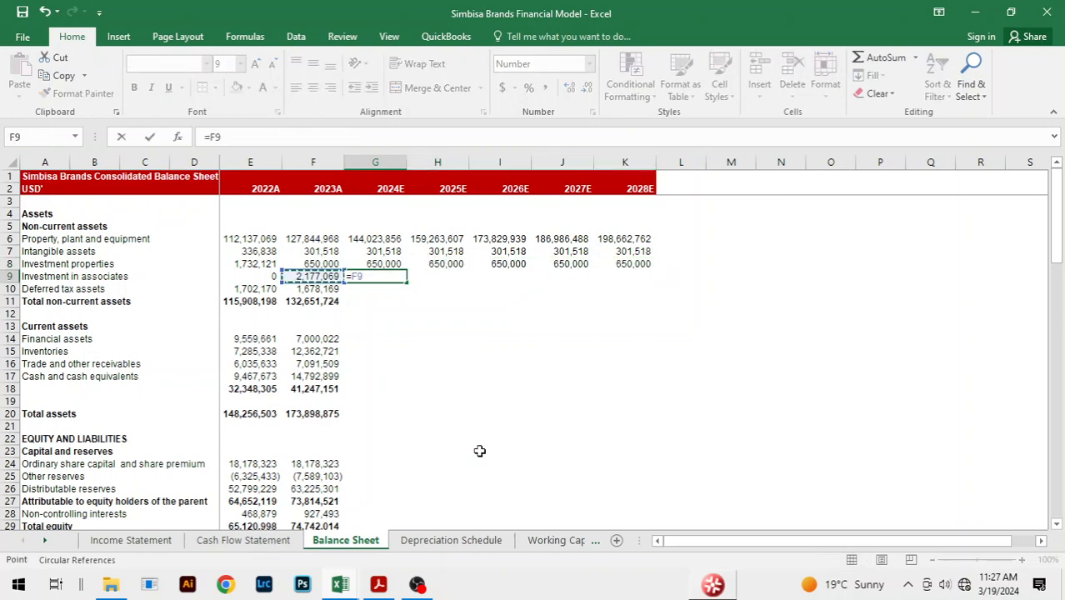
type("-")
key("ctrl+Page_Up")
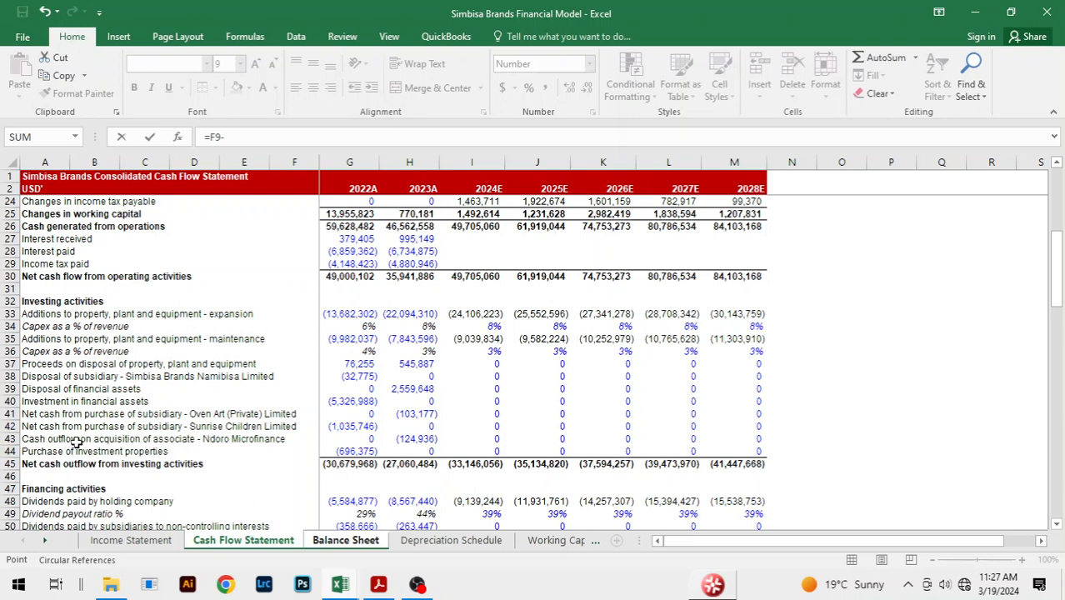
left_click(485, 438)
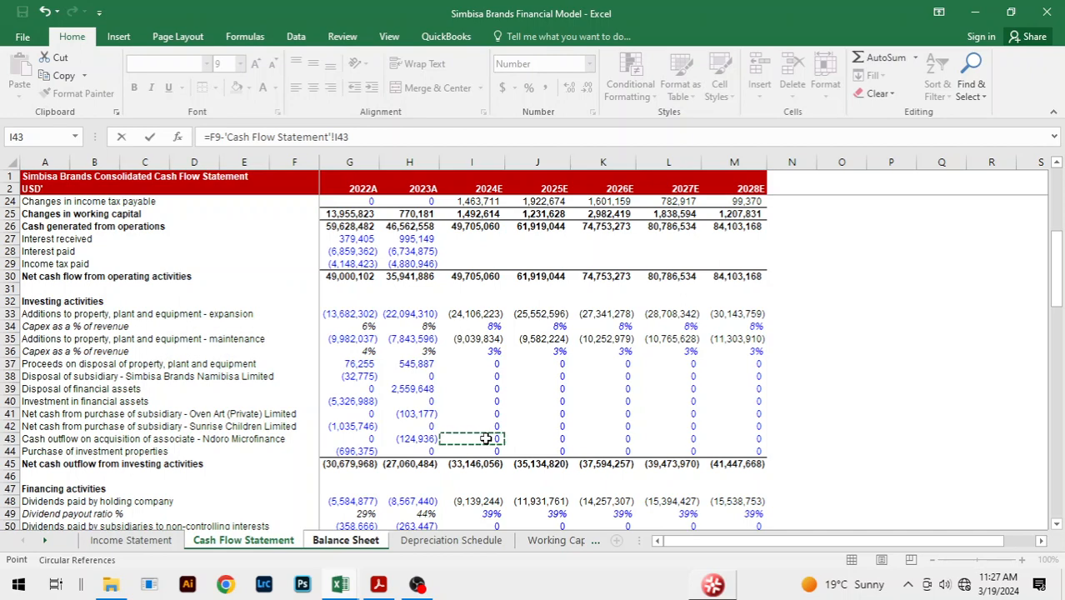
type("-")
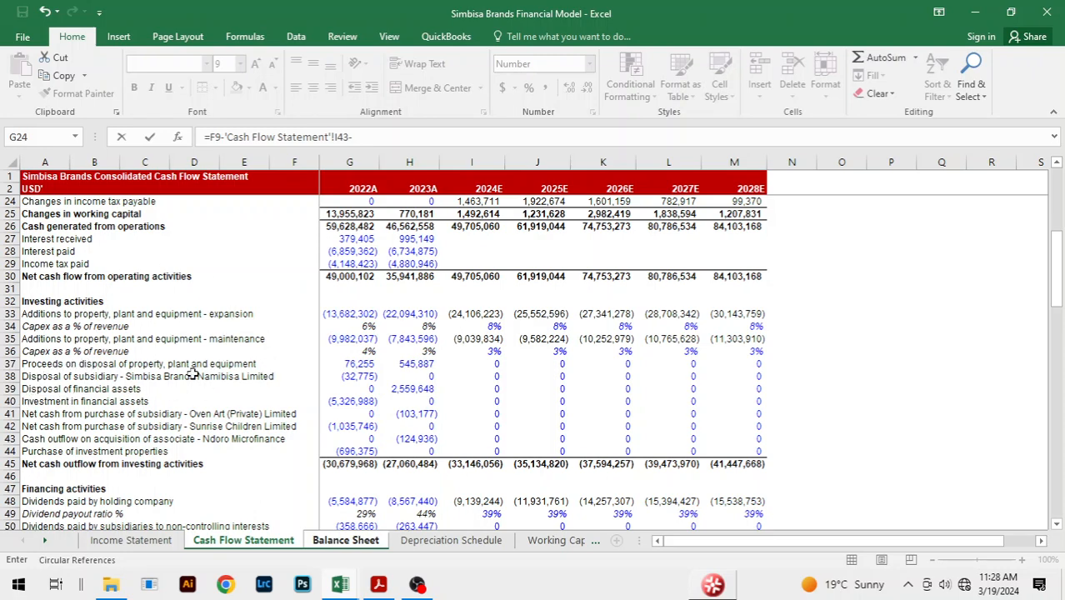
scroll(191, 374, "up", 3)
scroll(191, 374, "up", 2)
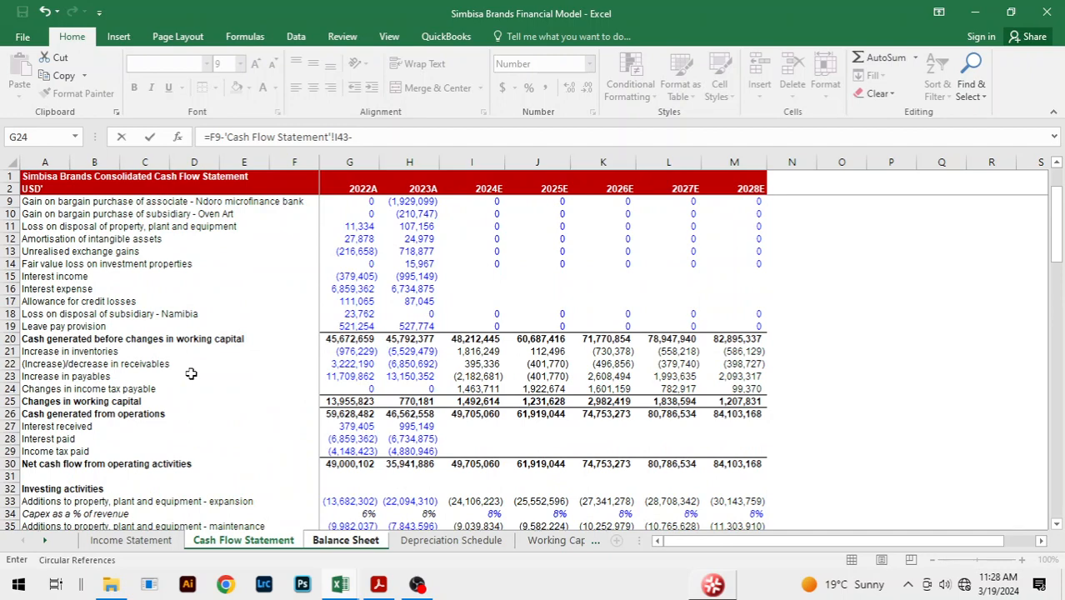
scroll(190, 374, "up", 2)
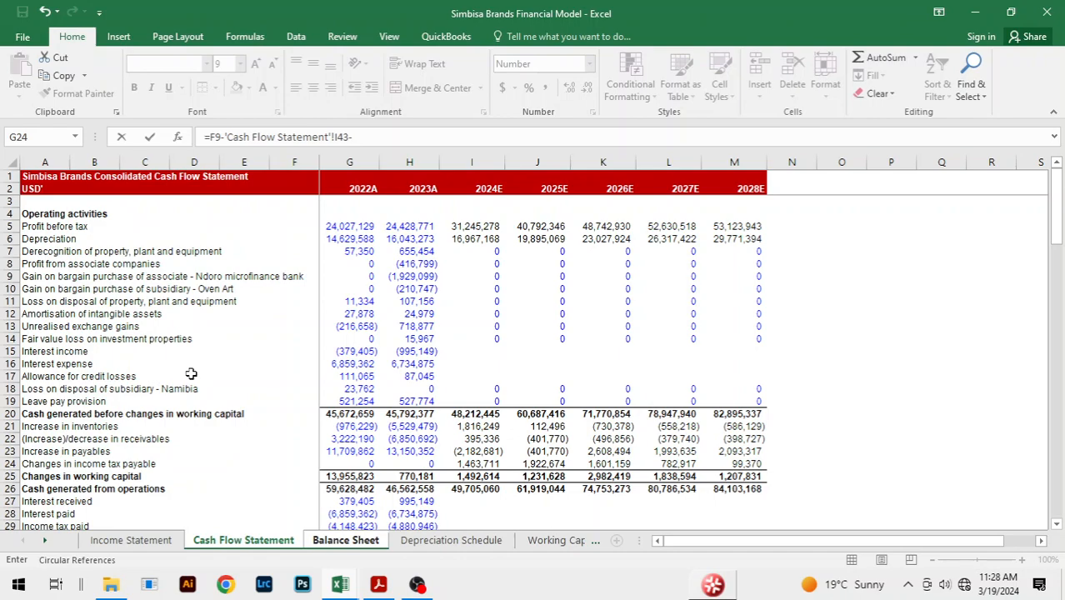
scroll(191, 374, "down", 2)
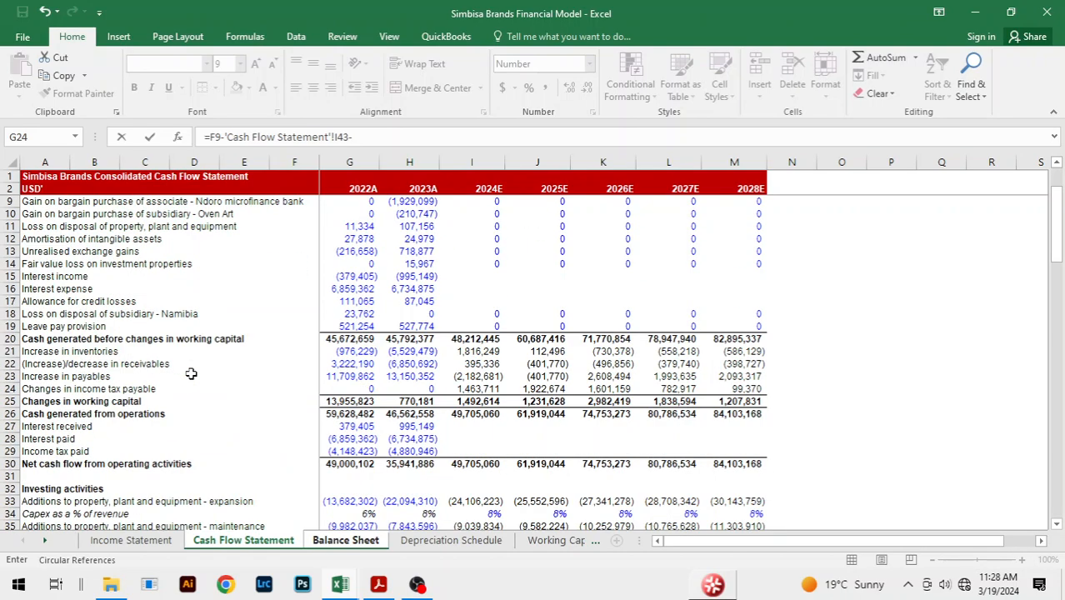
scroll(191, 375, "down", 7)
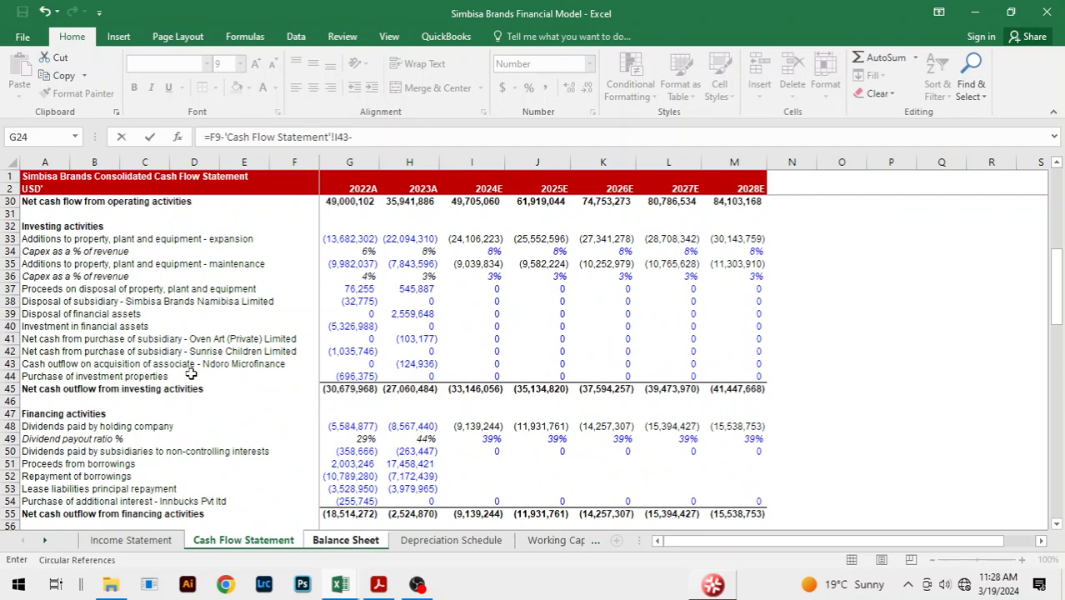
scroll(191, 374, "up", 9)
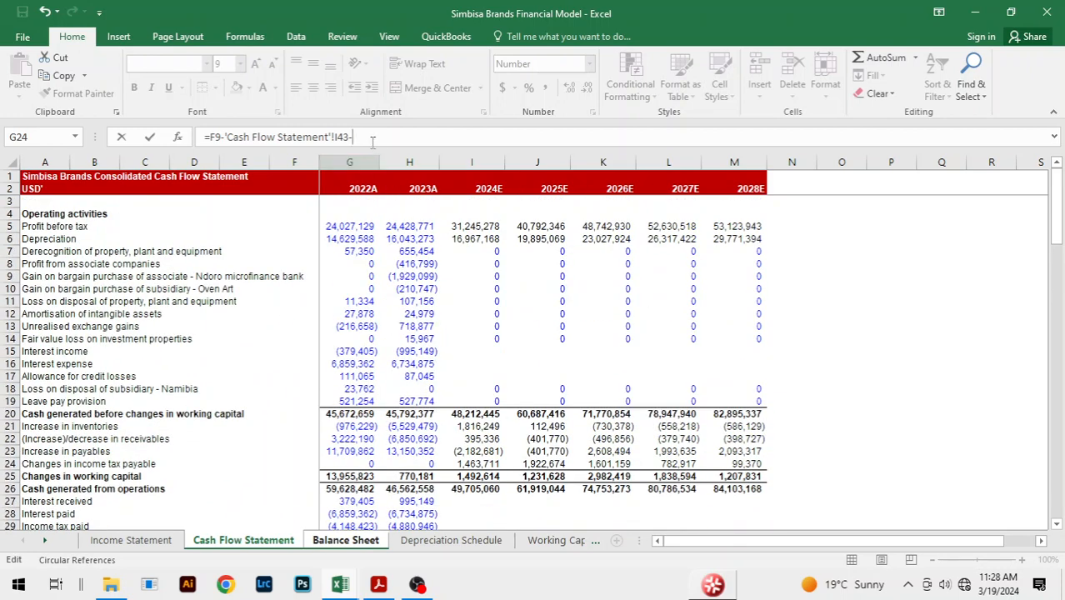
key("Return")
- Fill the investment in associates formula from G9 across to 2028E in K9
key("Up")
key("shift+Right")
key("shift+Right")
key("shift+Right")
key("shift+Right")
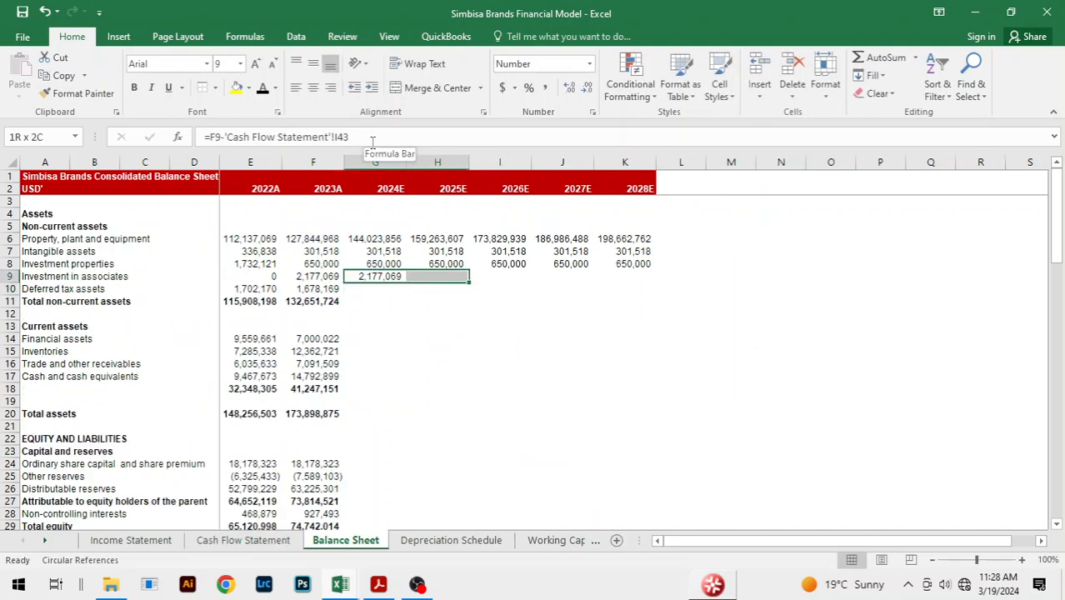
key("ctrl+r")
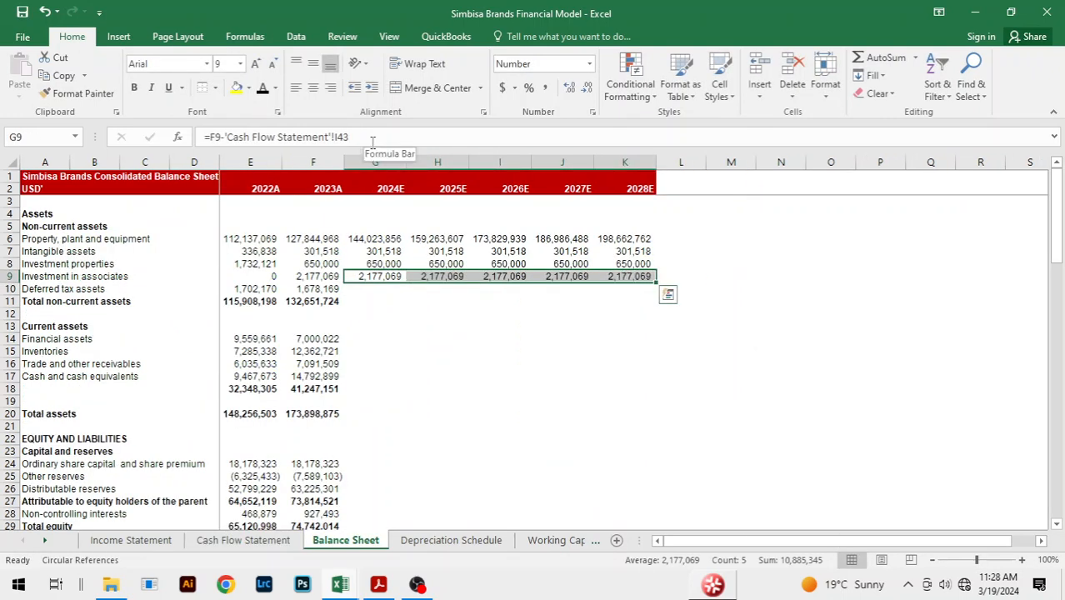
- Hold 2024E deferred tax assets at the 2023A level by setting G10 equal to F10
left_click(369, 288)
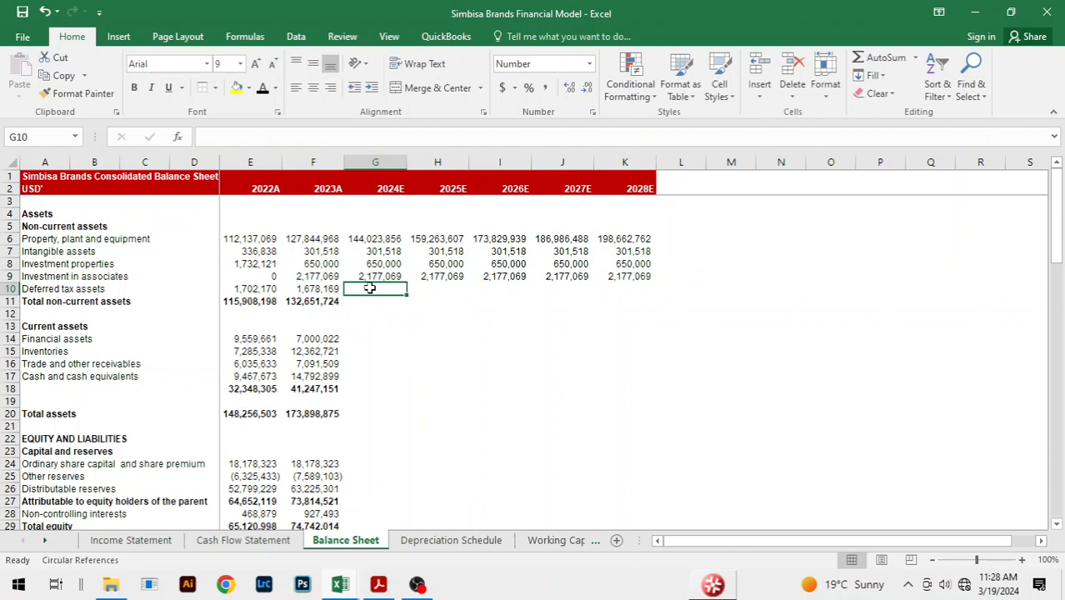
type("=")
key("Left")
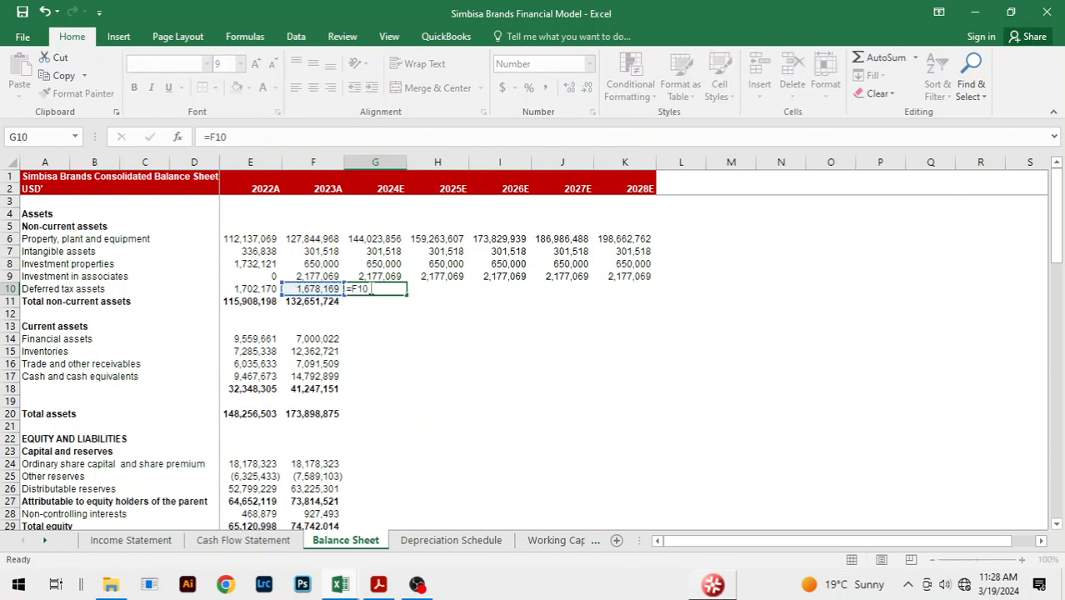
key("Return")
- Fill the deferred tax assets formula from G10 across to 2028E in K10
left_click(370, 288)
key("shift+Right")
key("shift+Right")
key("shift+Right")
key("shift+Right")
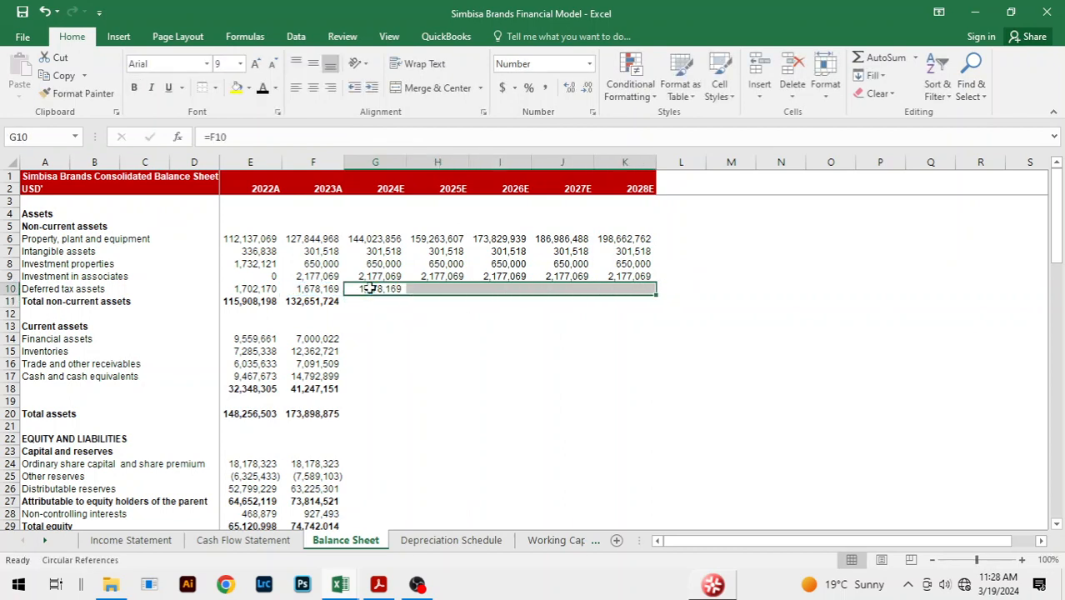
key("ctrl+r")
- Fill the total non-current assets sum from F11 across to 2028E in K11
key("Down")
key("Left")
key("shift+Right")
key("shift+Right")
key("shift+Right")
key("shift+Right")
key("shift+Right")
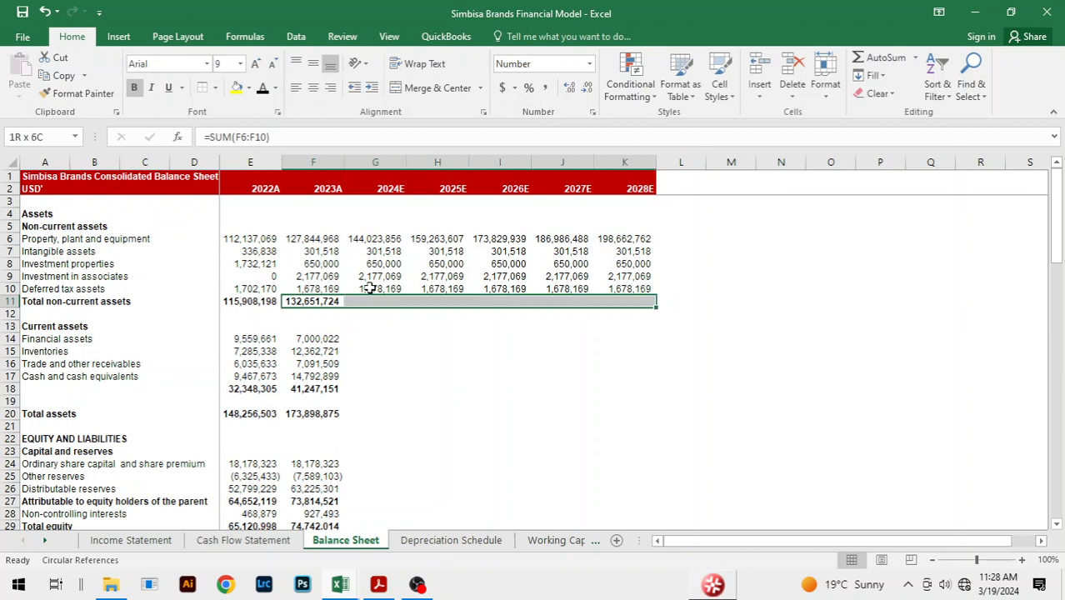
key("ctrl+r")
key("Down")
key("Down")
key("Down")
key("Down")
key("Down")
key("Down")
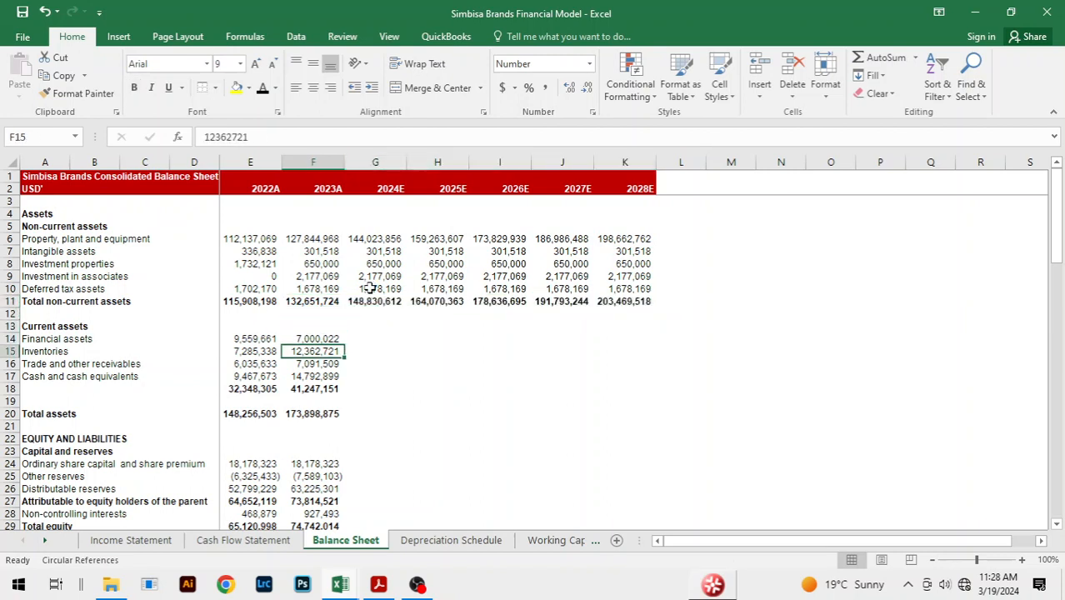
key("Up")
key("Up")
key("Up")
key("Up")
key("Up")
key("Up")
- Add a top border to the total non-current assets row across E11:K11
key("Left")
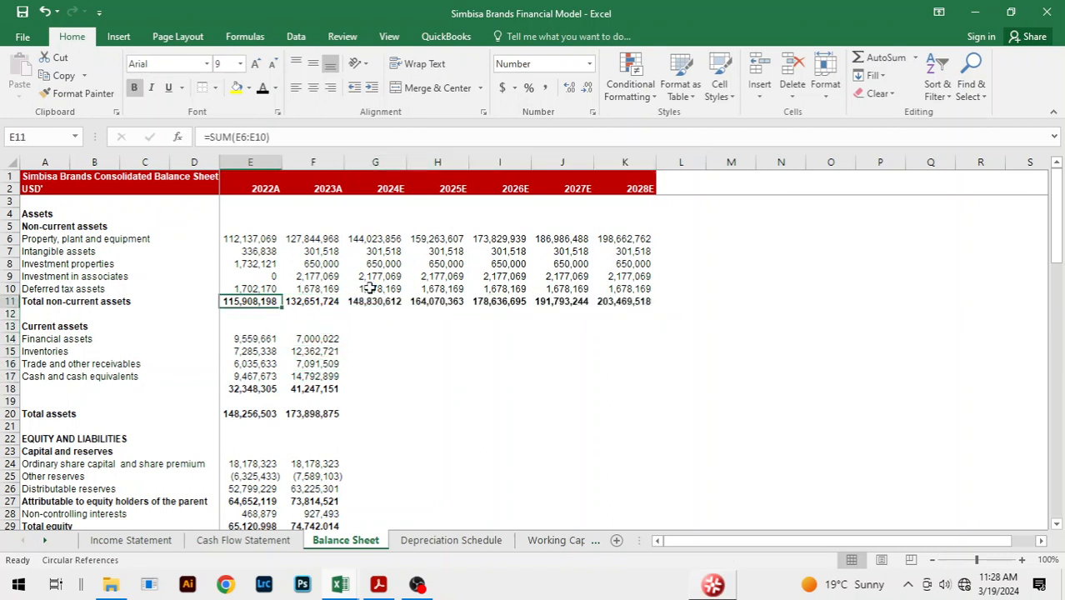
key("shift+Right")
key("shift+Right")
key("shift+Right")
key("shift+Right")
key("shift+Right")
key("shift+Right")
key("alt+h")
key("b")
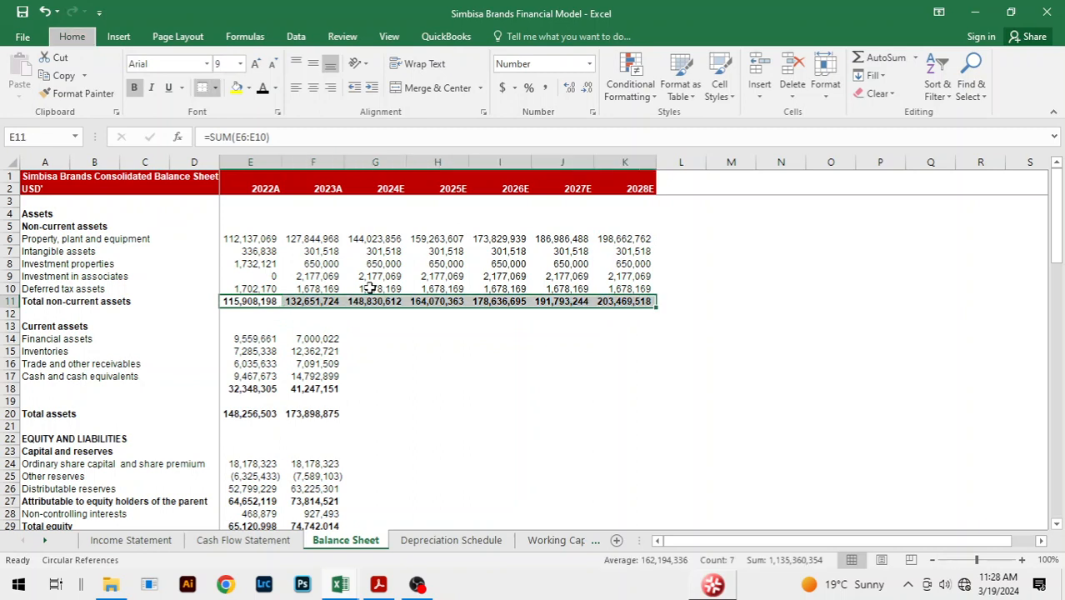
key("p")
key("Down")
key("Down")
key("Down")
key("Down")
key("Down")
key("Down")
key("Down")
key("ctrl+shift+Right")
key("ctrl+shift+Right")
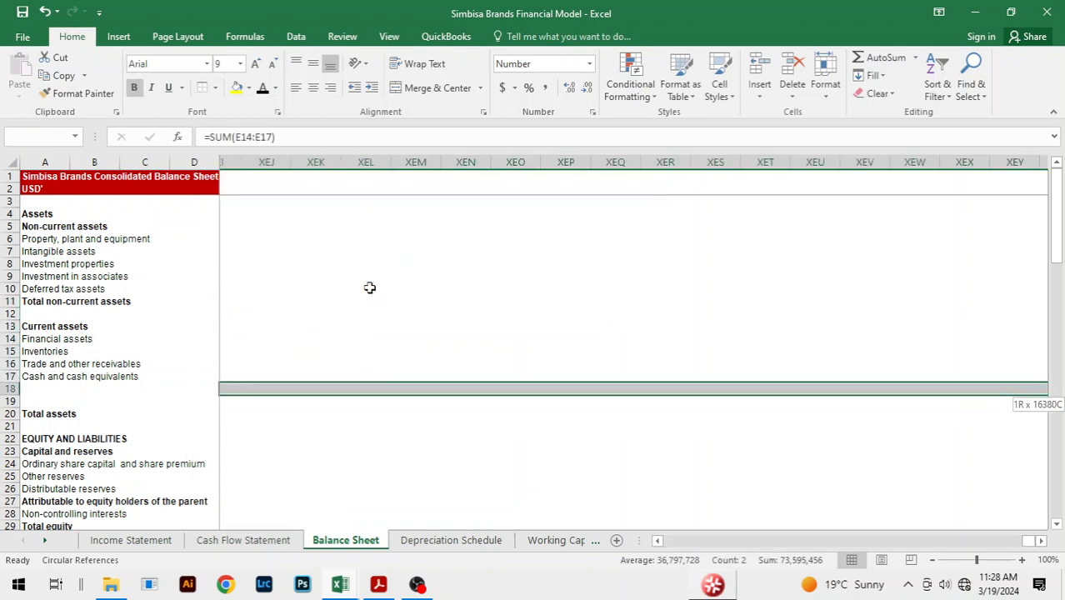
key("Home")
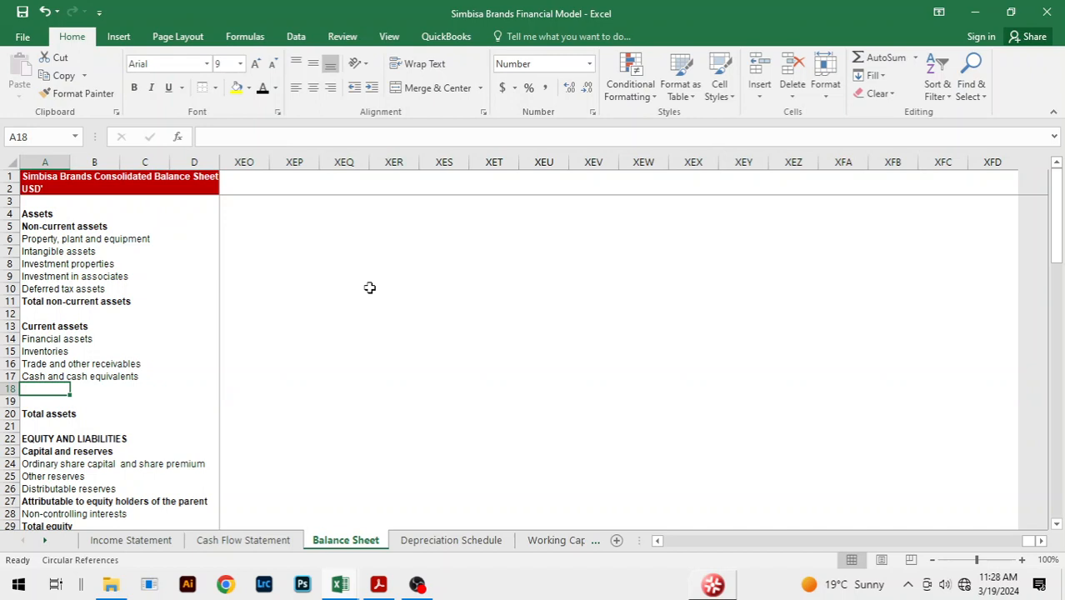
key("ctrl+Home")
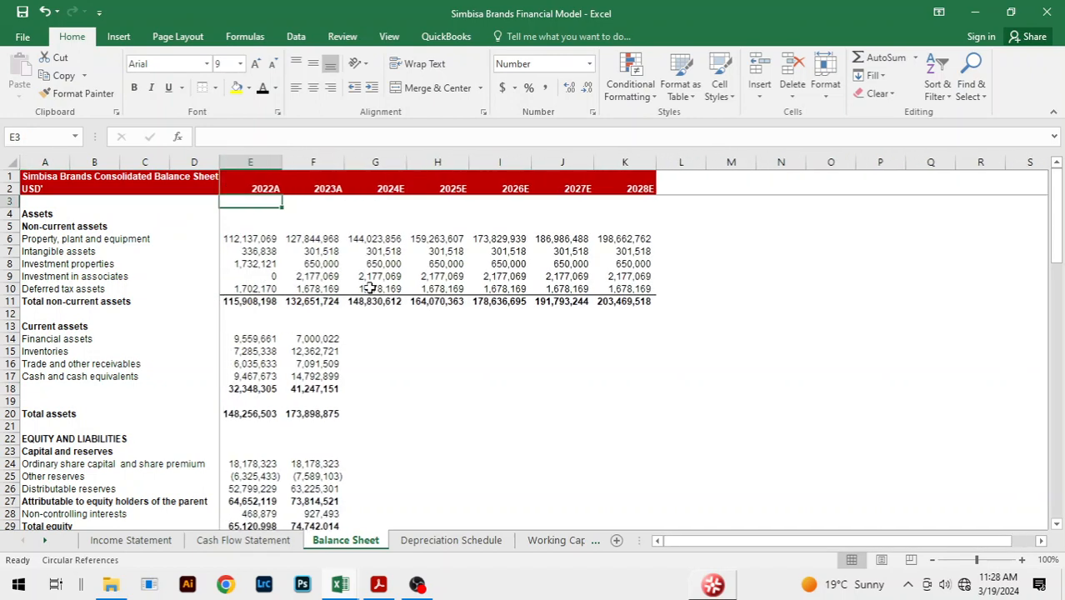
- Add a top border to the current assets total row across E18:K18
left_click(249, 386)
key("shift+Right")
key("shift+Right")
key("shift+Right")
key("shift+Right")
key("shift+Right")
key("shift+Right")
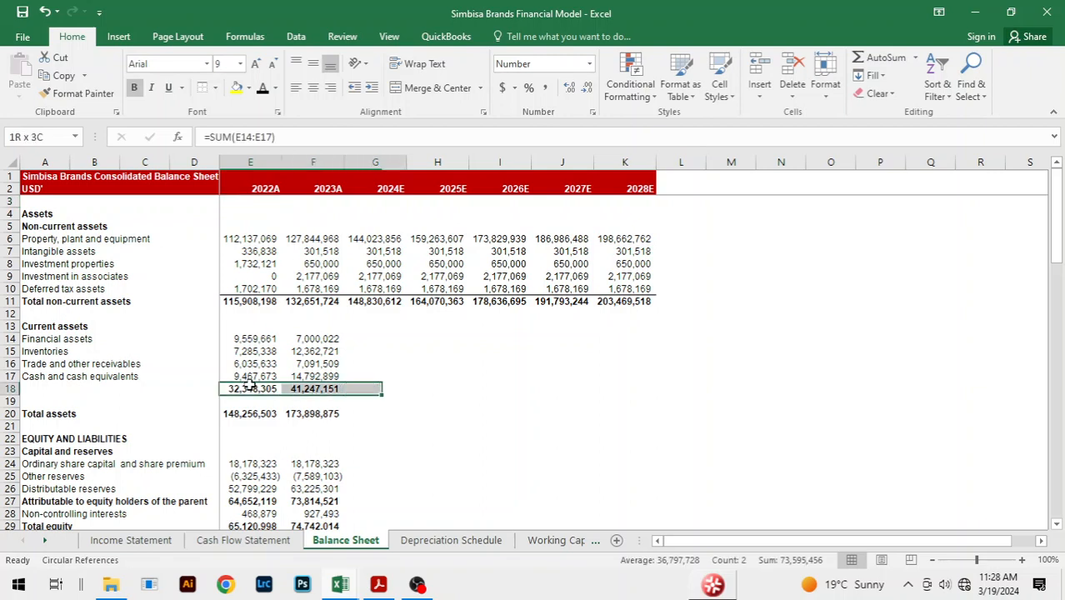
key("alt")
key("h")
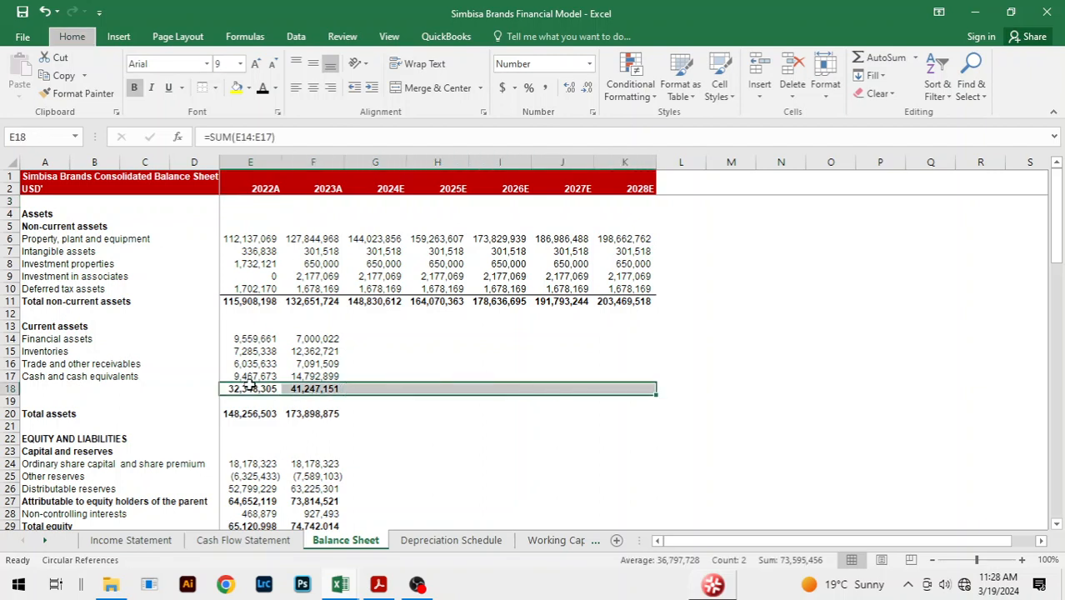
key("b")
key("p")
- Apply a top and double bottom border to the total assets row across E20:K20
key("Down")
key("Down")
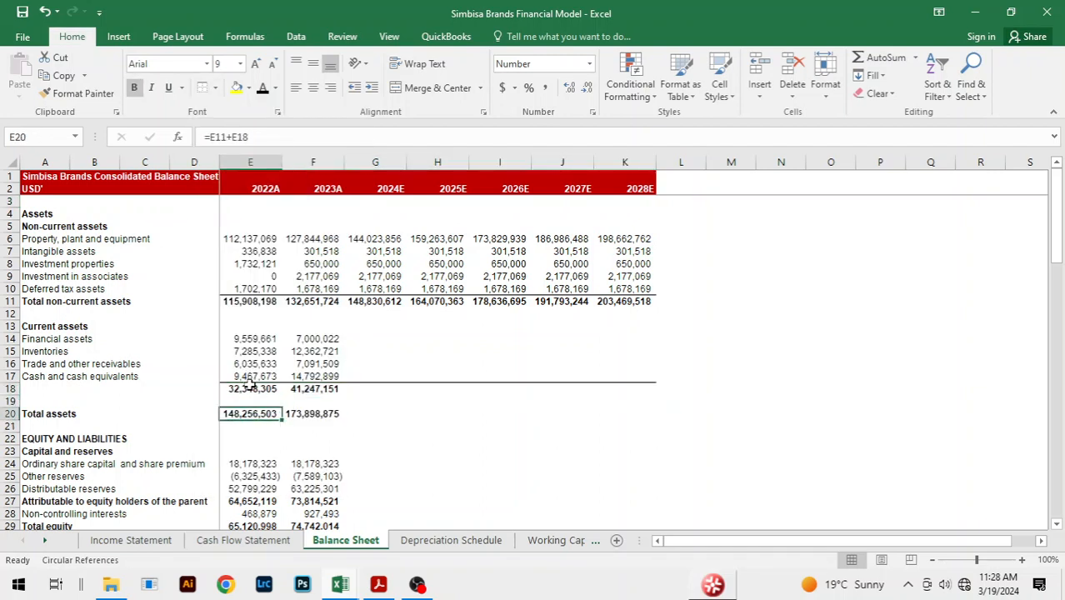
key("shift+Right")
key("shift+Right")
key("shift+Right")
key("shift+Right")
key("shift+Right")
key("shift+Right")
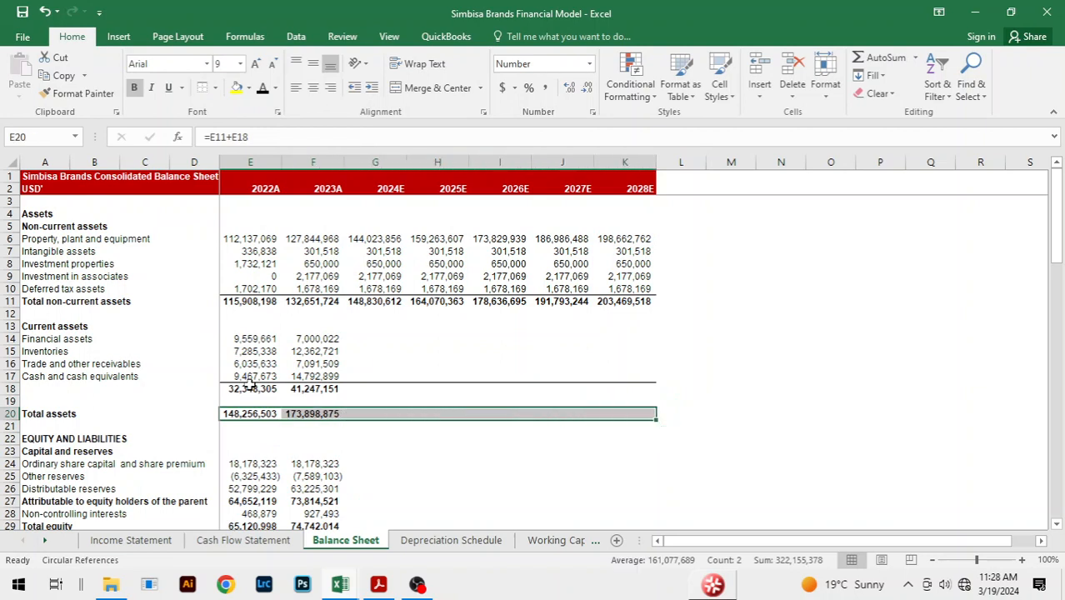
key("alt")
key("h")
key("b")
key("u")
- Calculate 2024E financial assets in G14 as F14 minus the cash flow statement's 2024E disposal of and investment in financial assets, I39 and I40
key("Up")
key("Up")
key("Up")
key("Up")
key("Up")
key("Up")
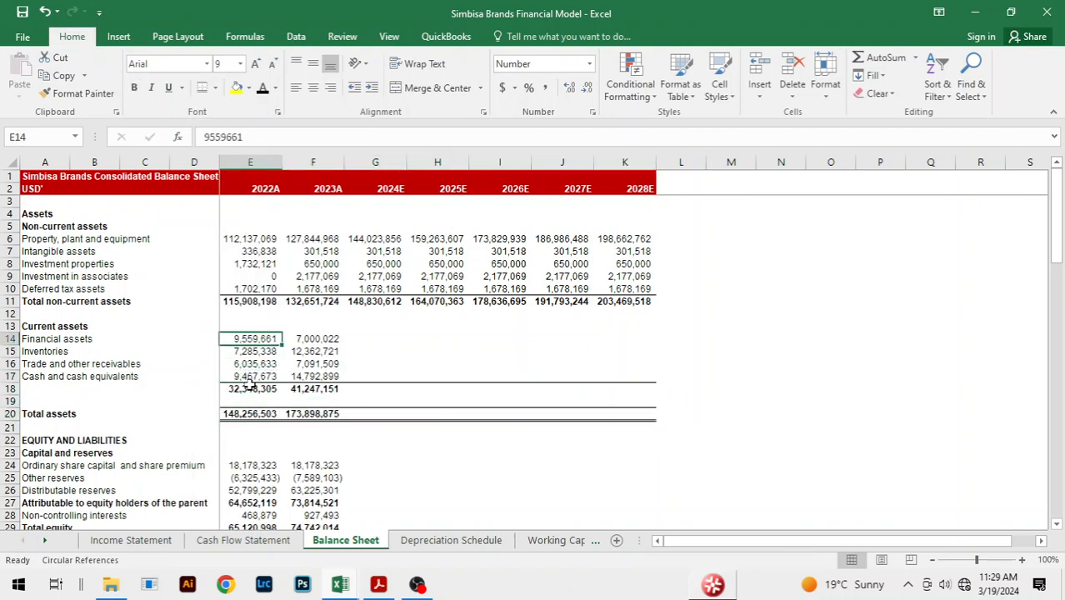
key("Right")
key("Right")
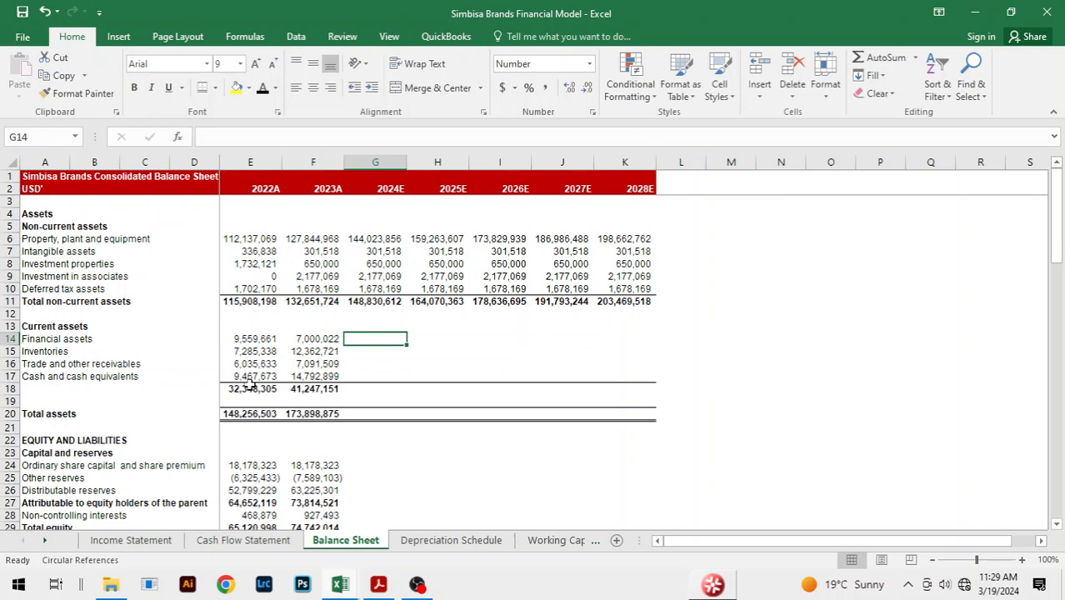
type("=")
key("Left")
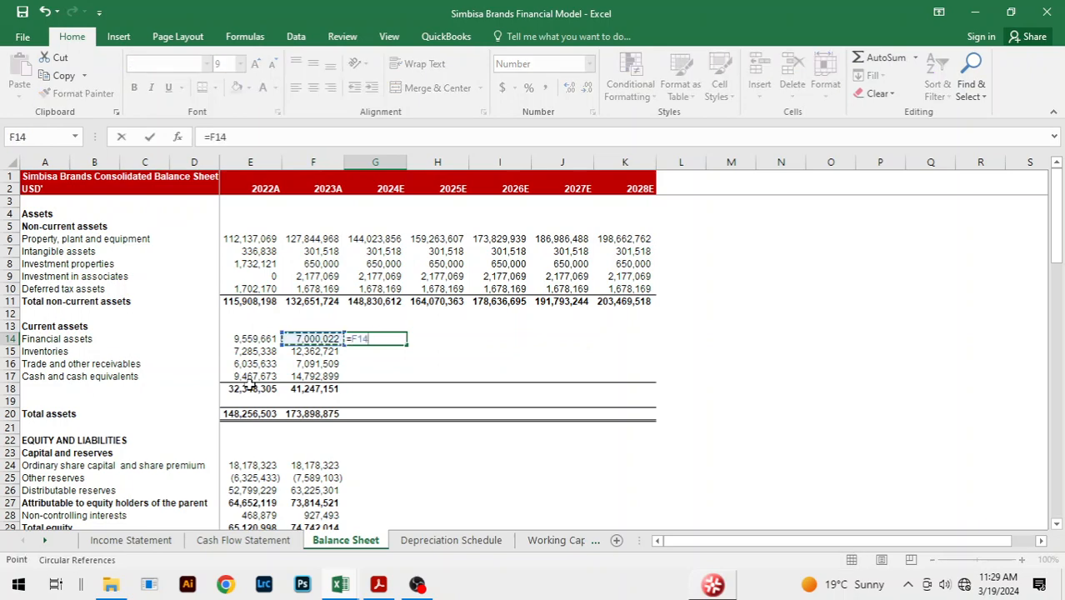
type("-")
key("ctrl+Page_Up")
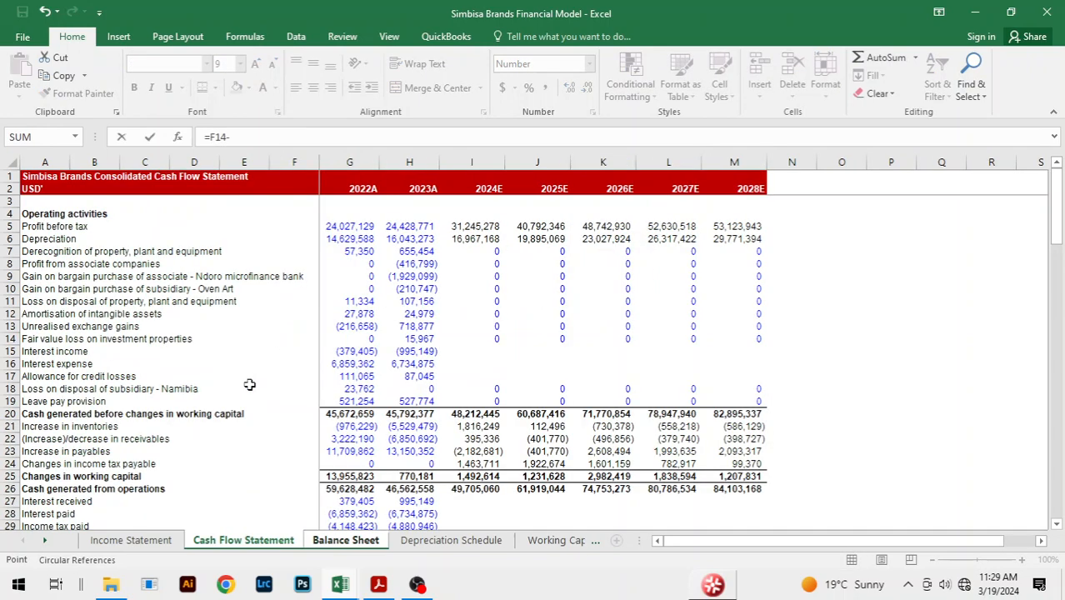
scroll(249, 349, "down", 6)
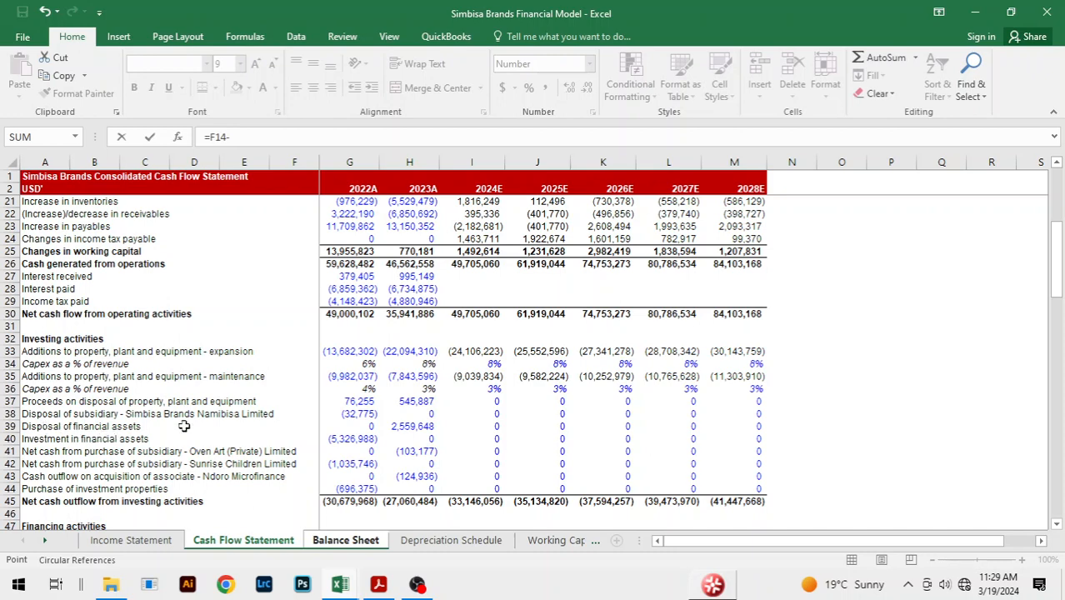
left_click(495, 426)
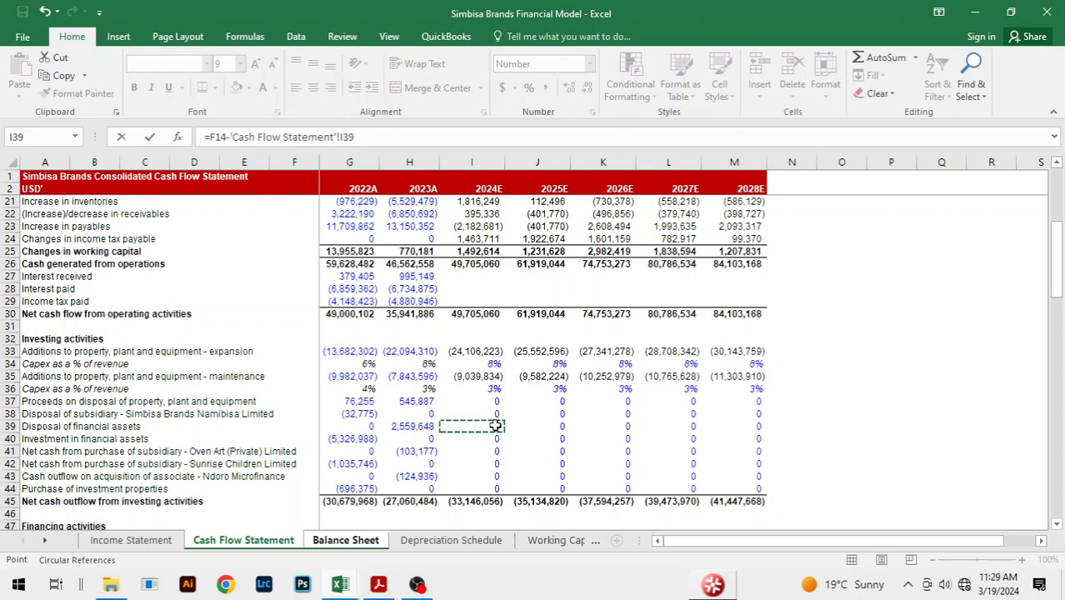
type("-")
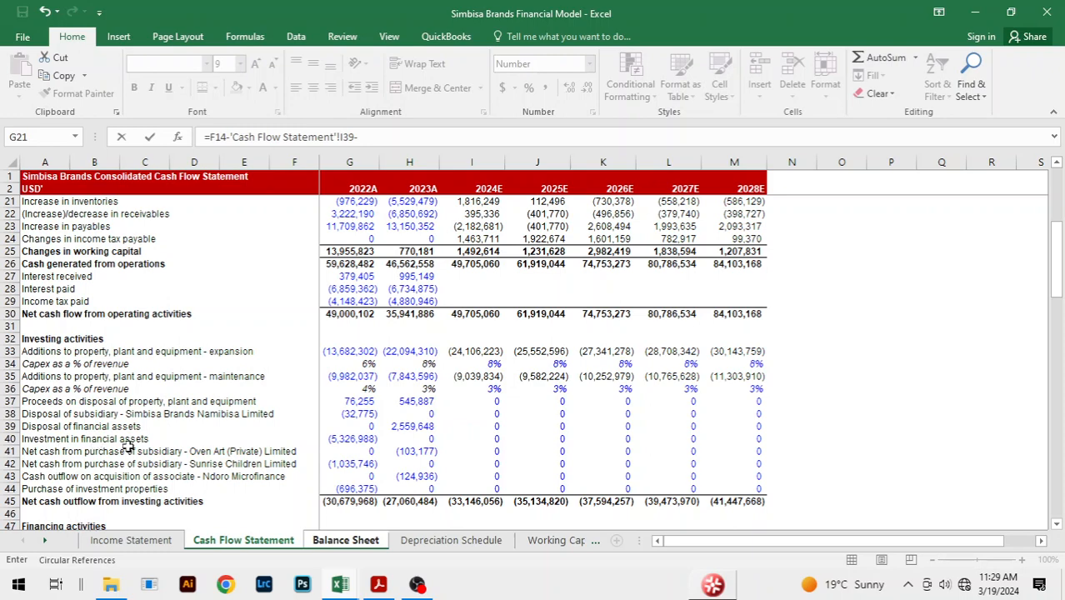
left_click(493, 439)
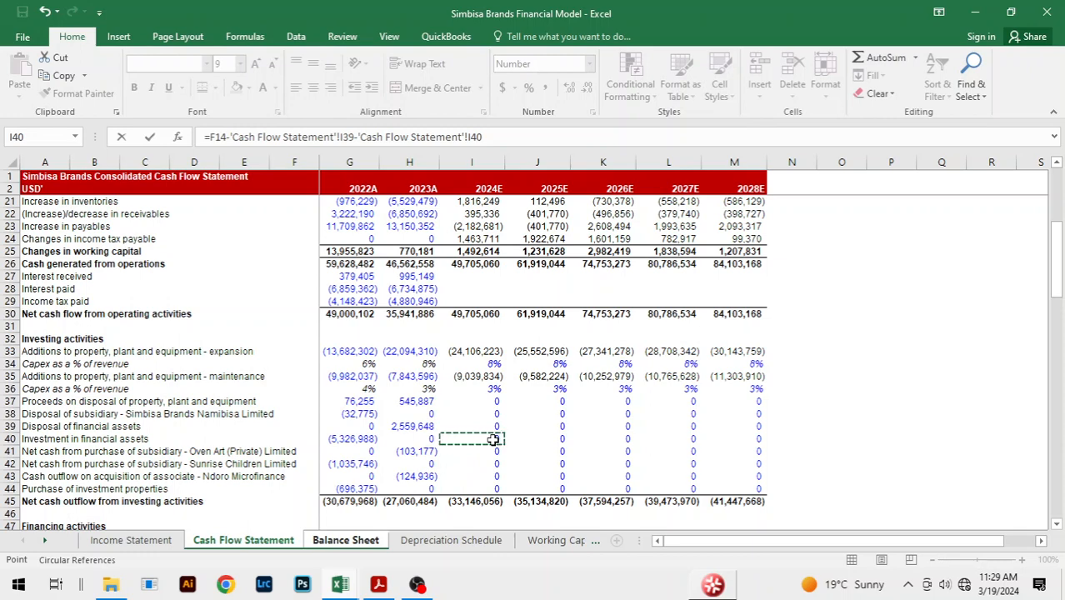
key("Return")
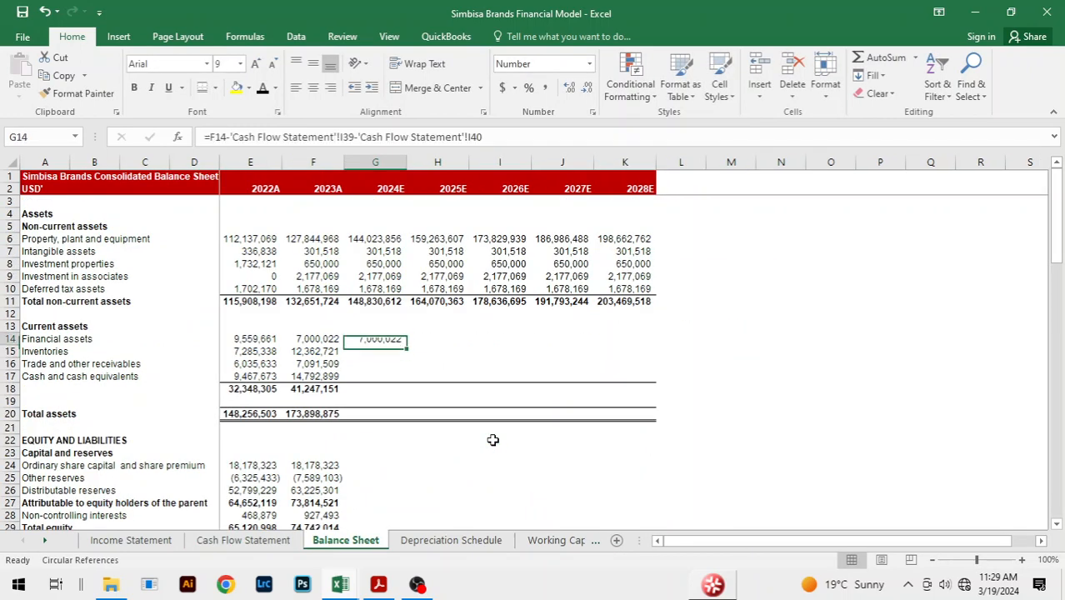
- Fill the financial assets formula from G14 across to 2028E in K14
key("shift+Right")
key("shift+Right")
key("shift+Right")
key("shift+Right")
key("ctrl+r")
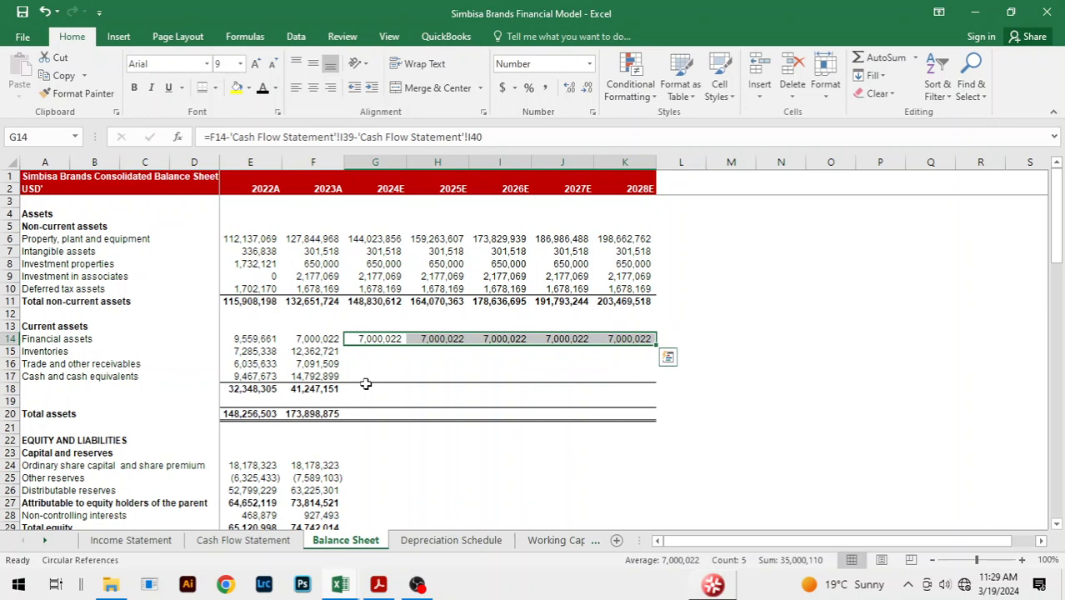
scroll(366, 383, "down", 4)
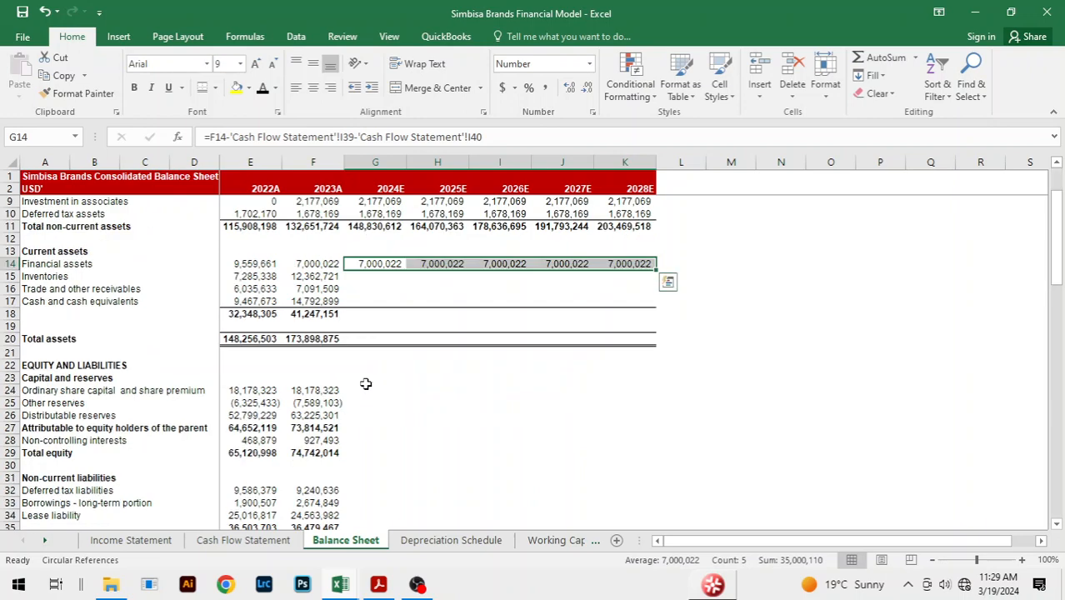
scroll(366, 384, "up", 4)
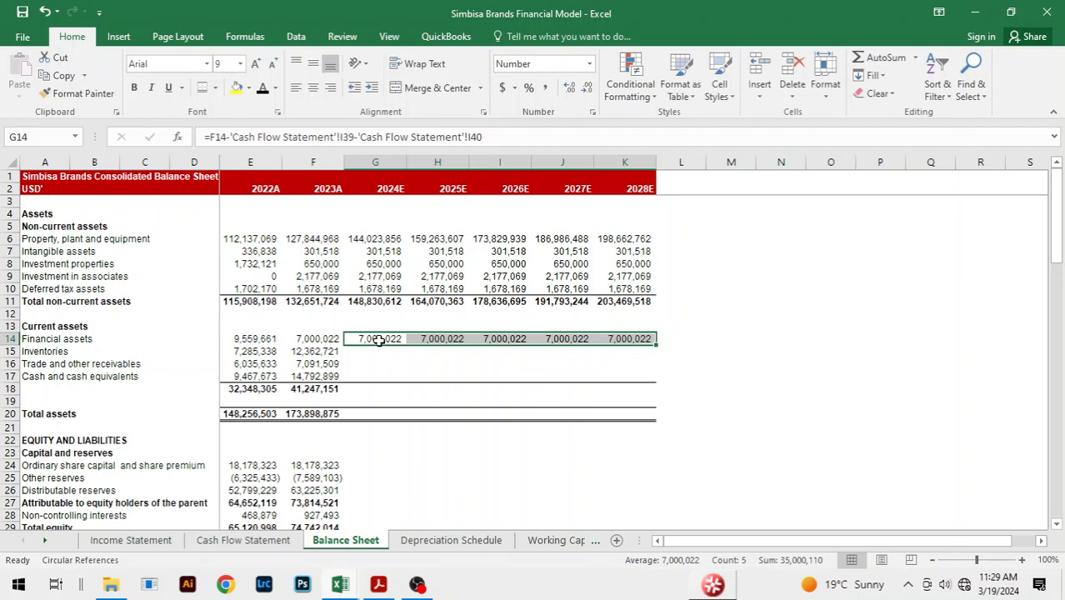
scroll(378, 340, "down", 6)
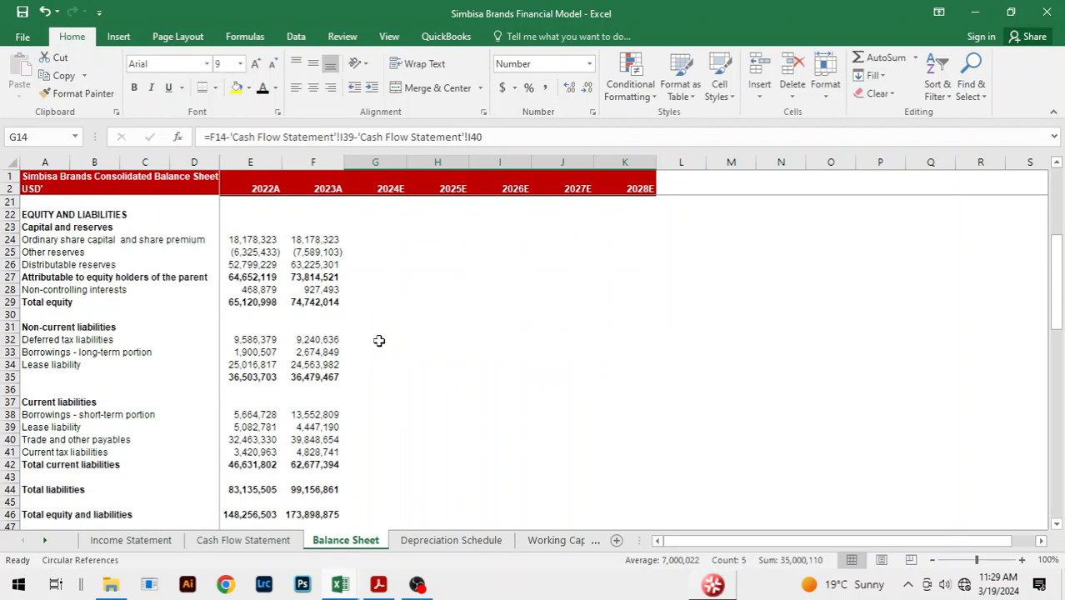
scroll(378, 340, "up", 6)
- Rewrite the 2024E financial assets formula in G14 as F14 minus each of the cash flow statement's 2024E investing lines I38 through I42
left_click(378, 340)
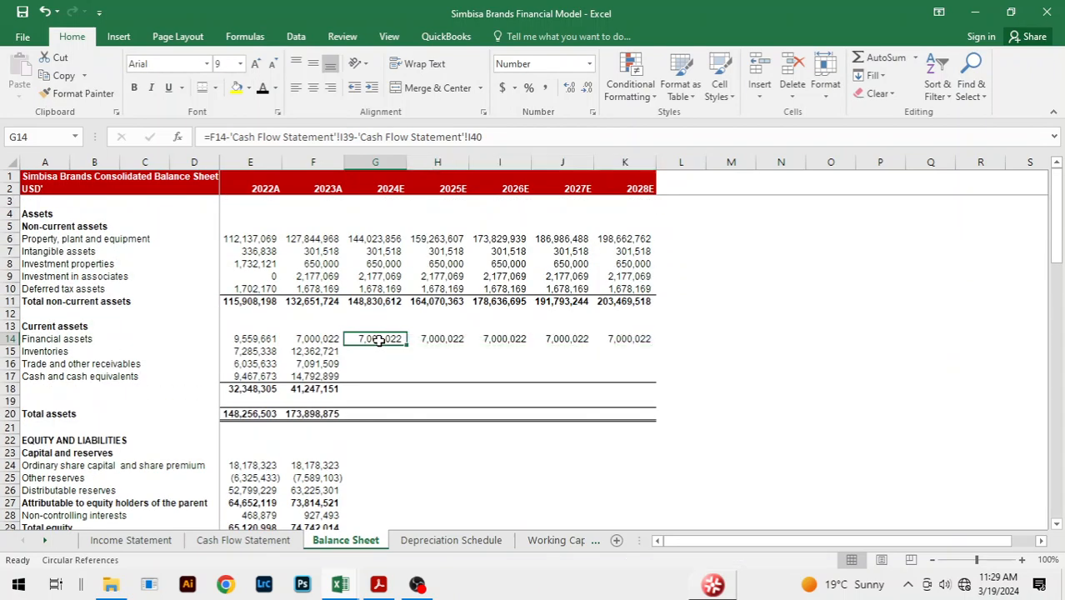
type("=")
key("Left")
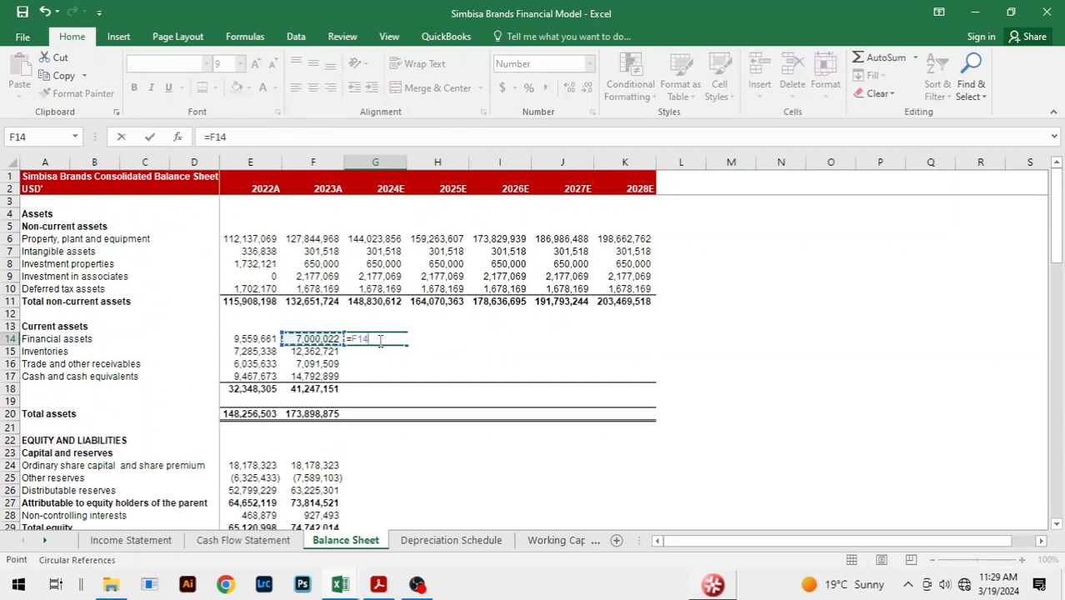
type("-")
key("ctrl+Page_Up")
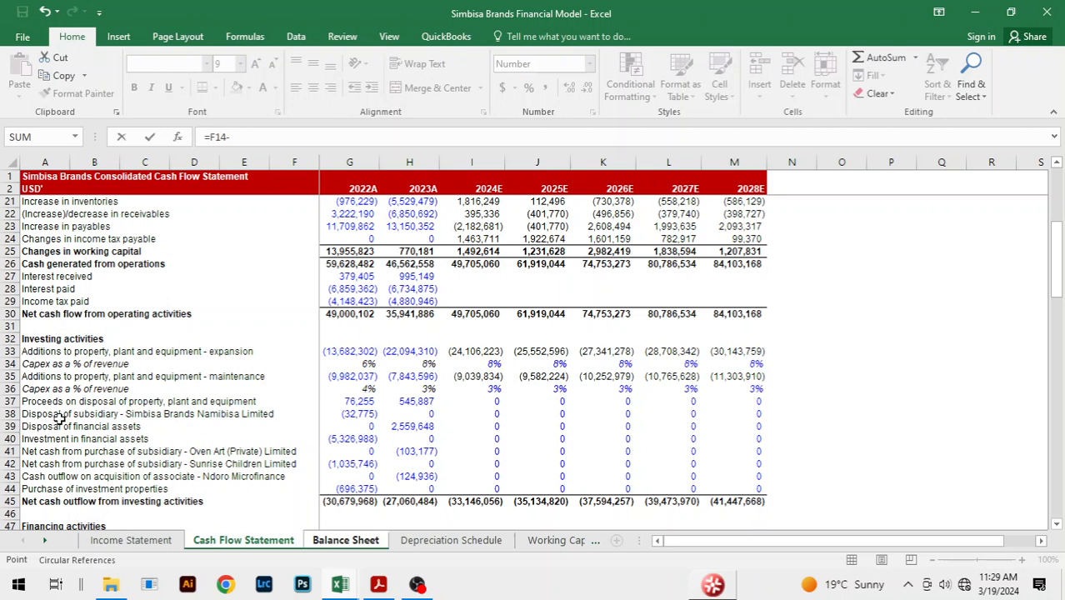
left_click(483, 415)
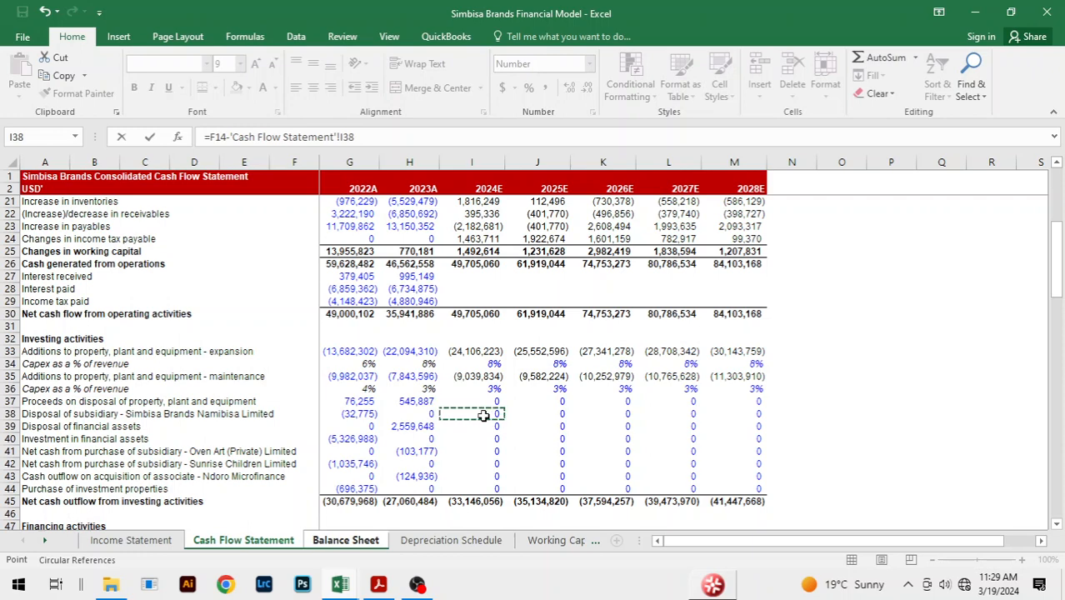
type("-")
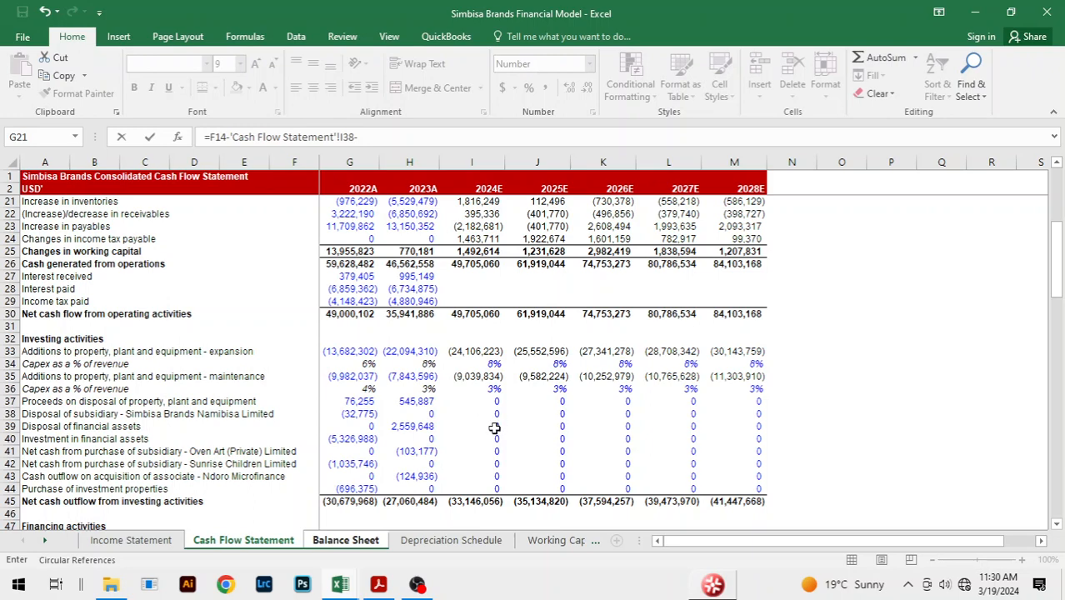
left_click(494, 428)
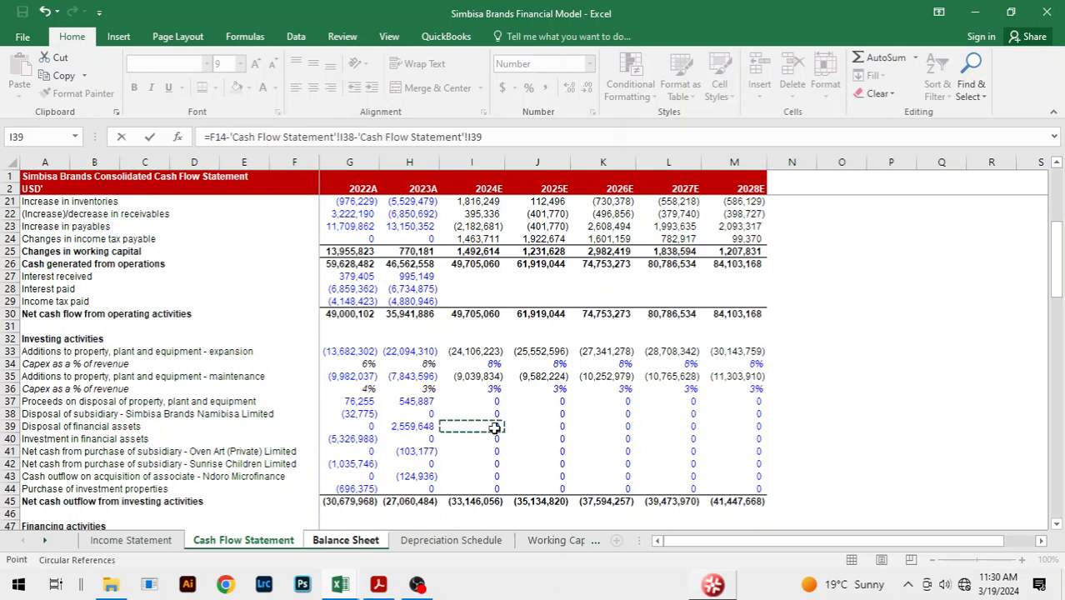
type("-")
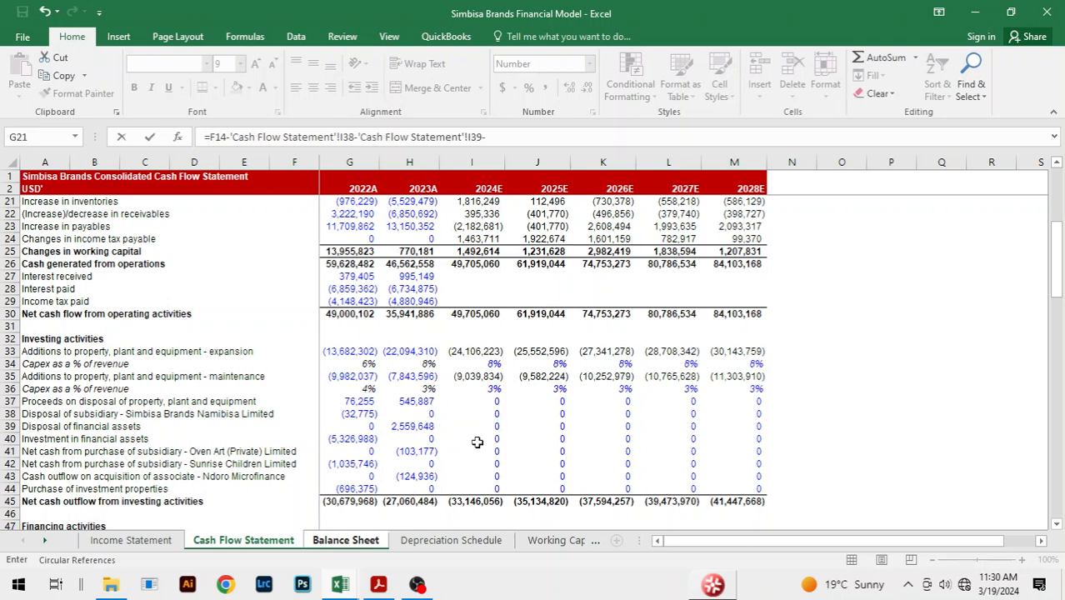
left_click(483, 439)
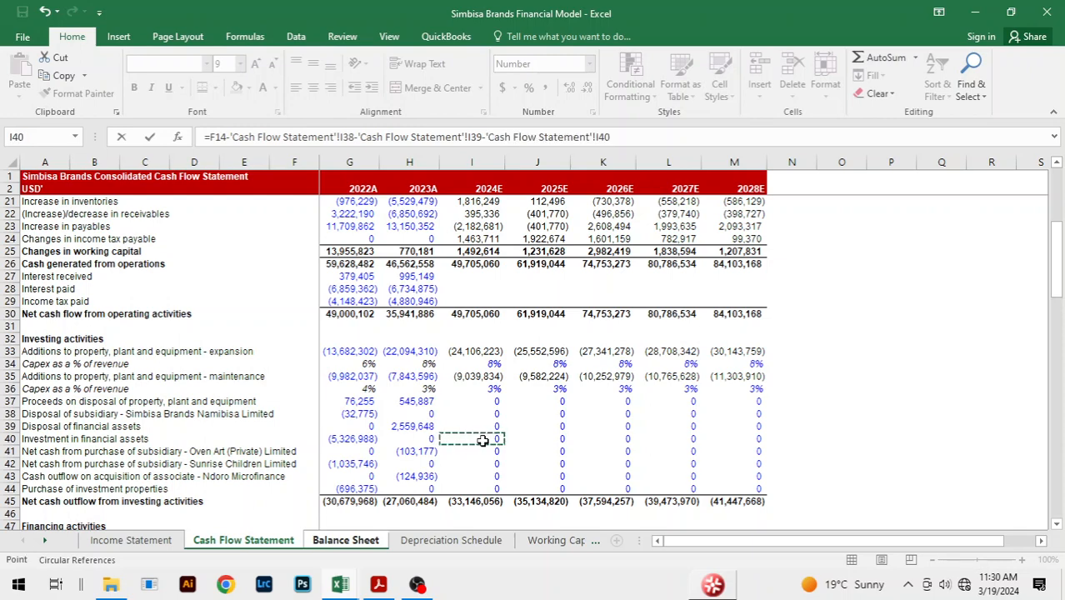
type("-")
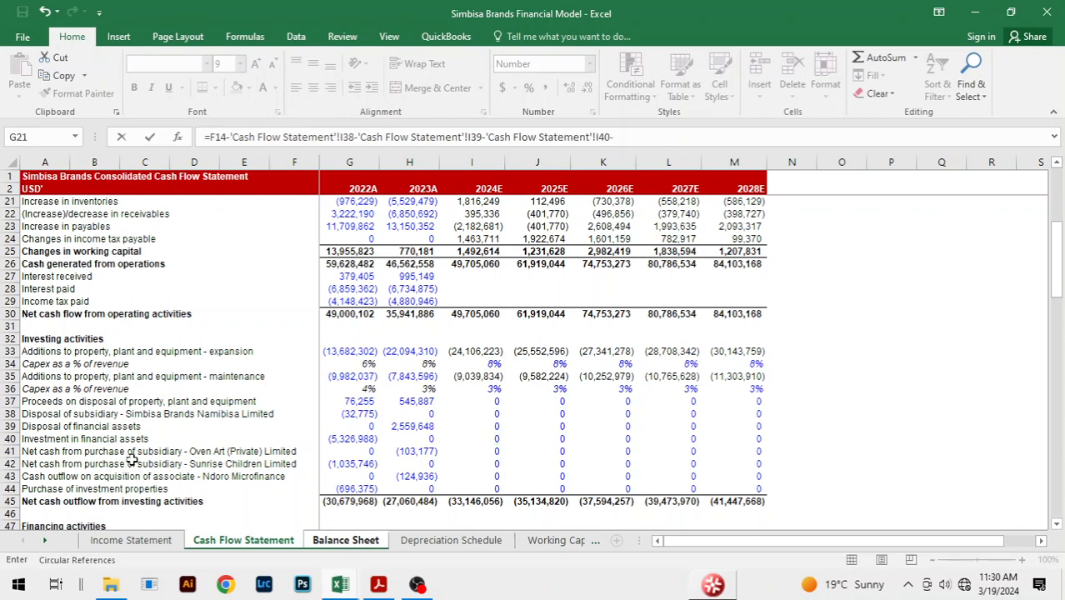
left_click(486, 451)
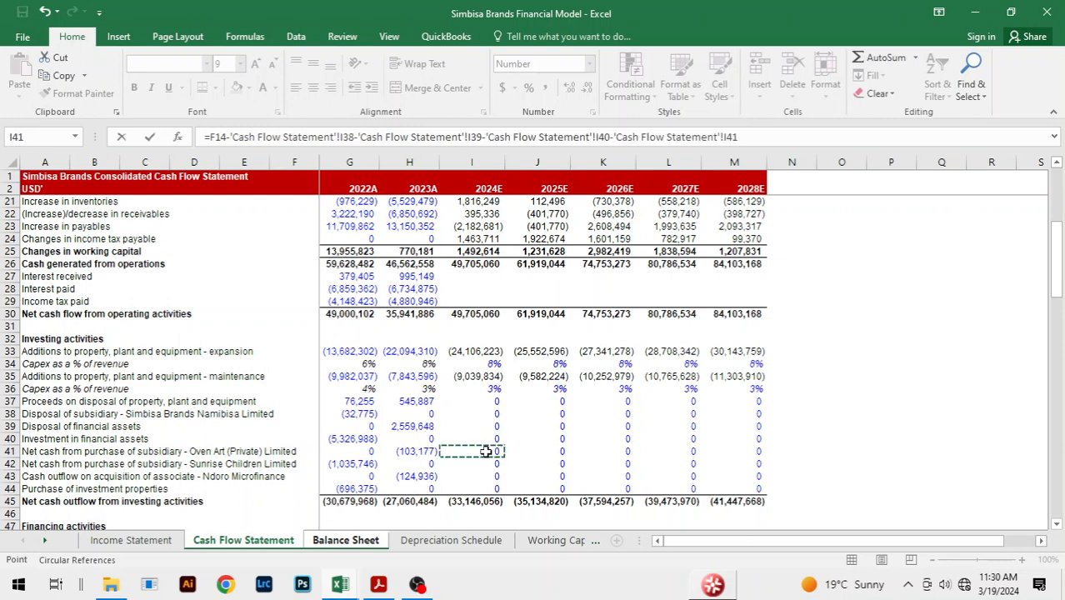
type("-")
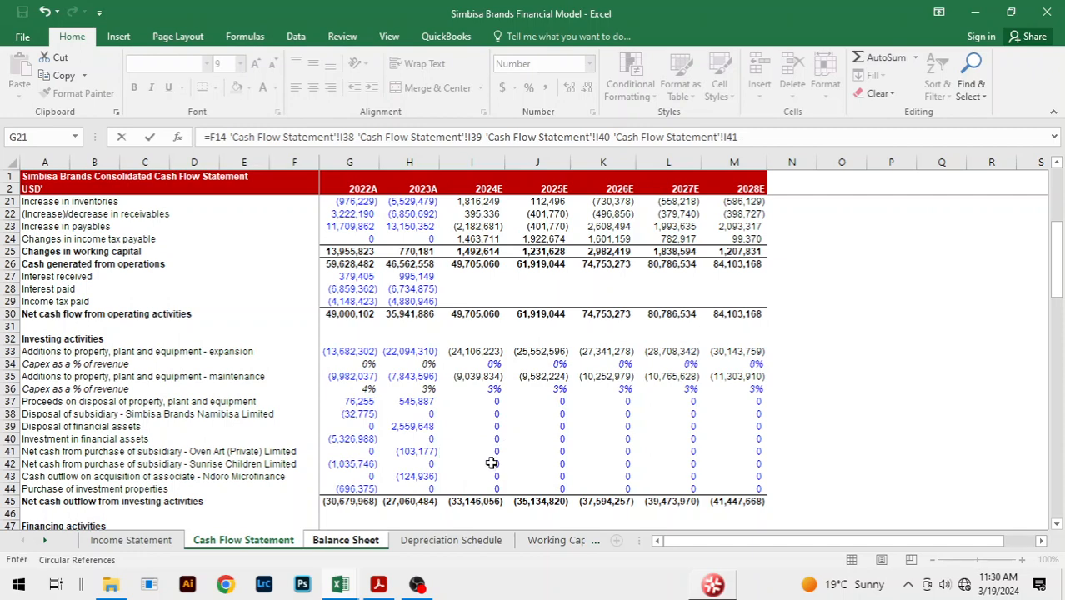
left_click(492, 463)
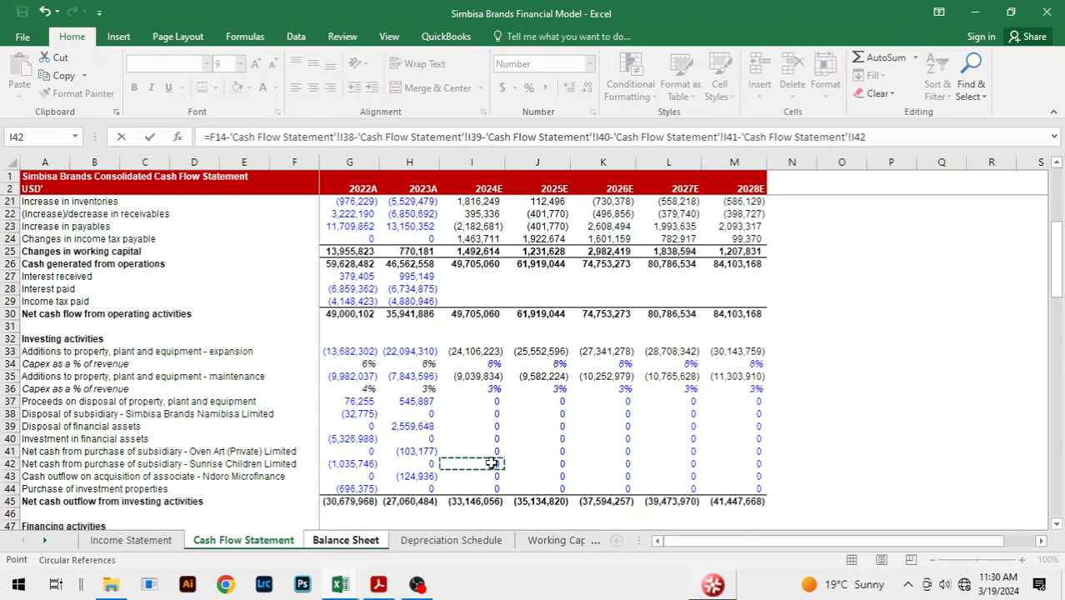
key("Return")
- Fill the revised financial assets formula from G14 across to 2028E in K14
key("shift+Right")
key("shift+Right")
key("shift+Right")
key("shift+Right")
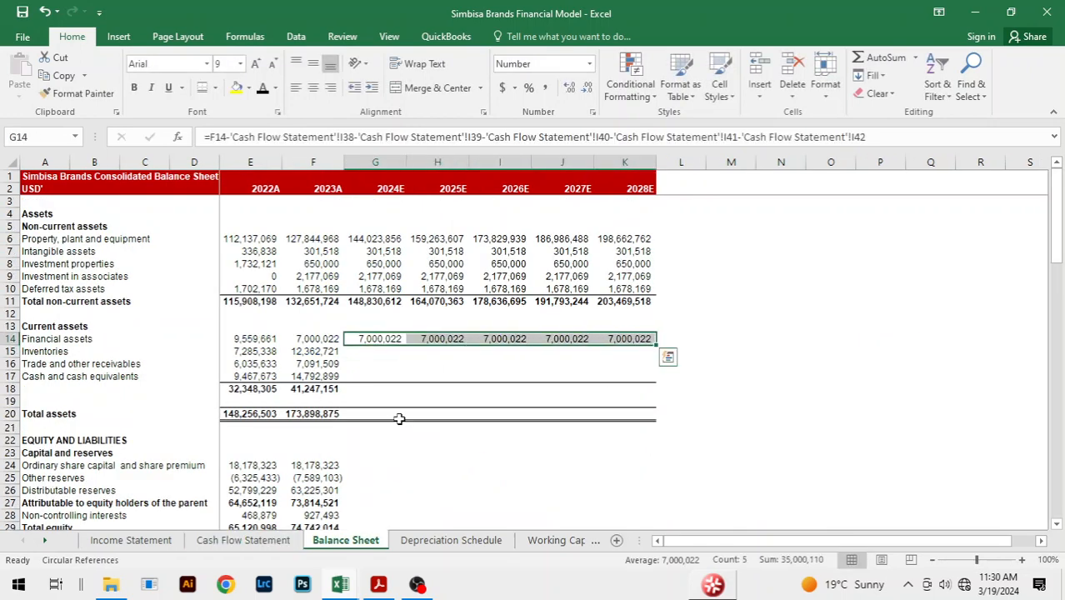
- Calculate 2024E inventories in G15 as F15 minus the cash flow statement's 2024E increase in inventories, I21
left_click(360, 353)
type("=")
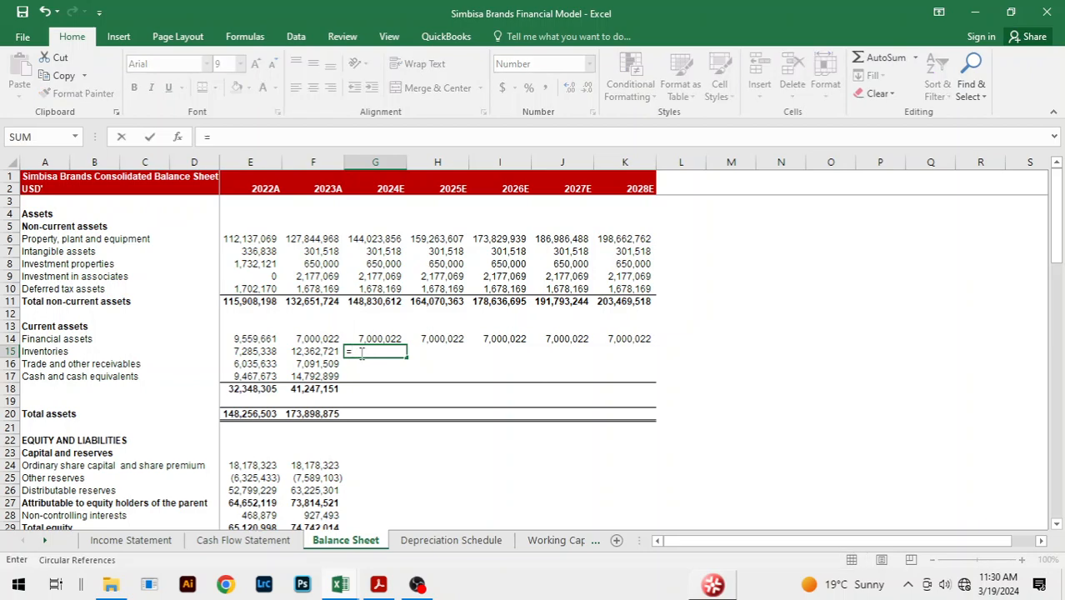
key("Left")
type("-")
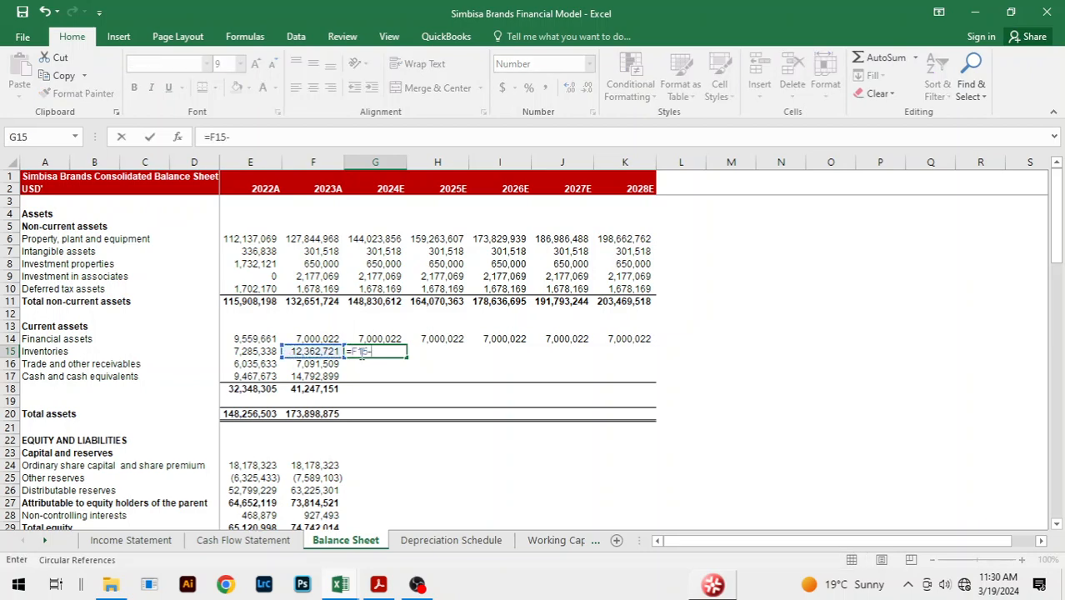
key("ctrl+Page_Up")
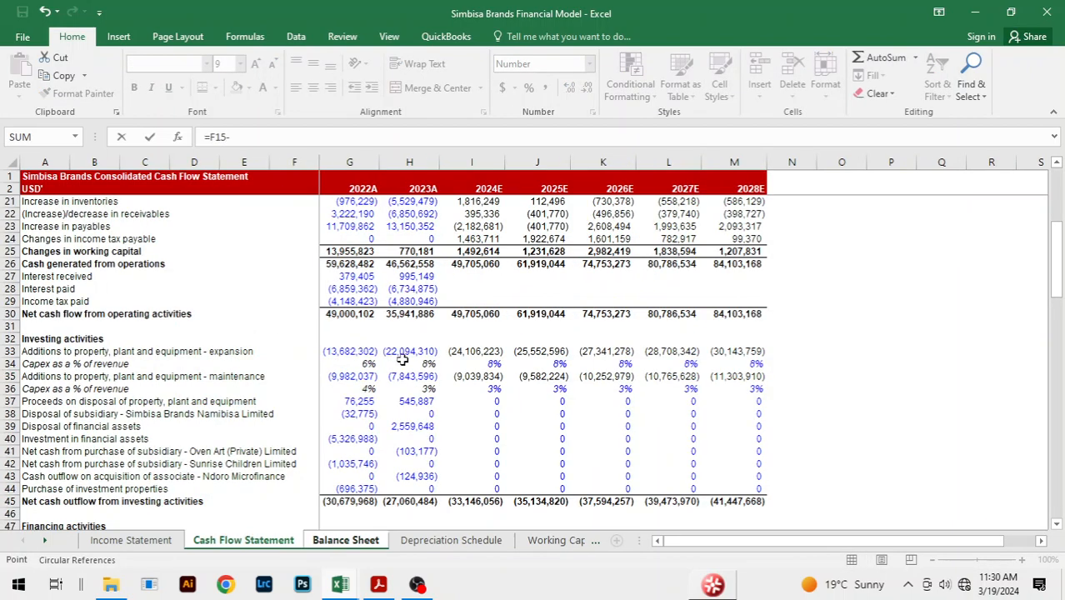
scroll(471, 369, "up", 3)
left_click(479, 314)
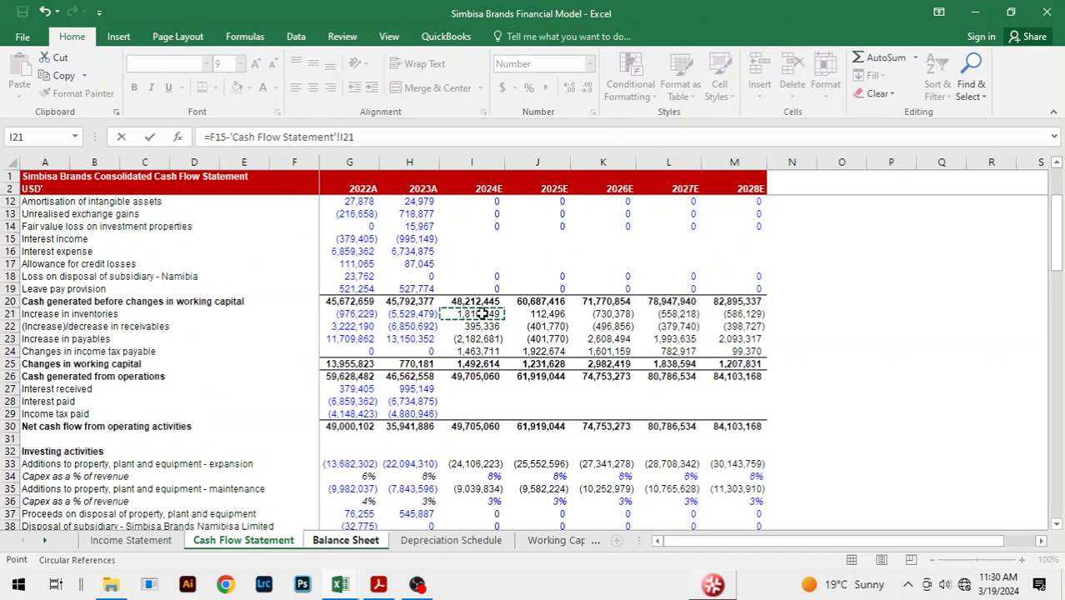
key("Return")
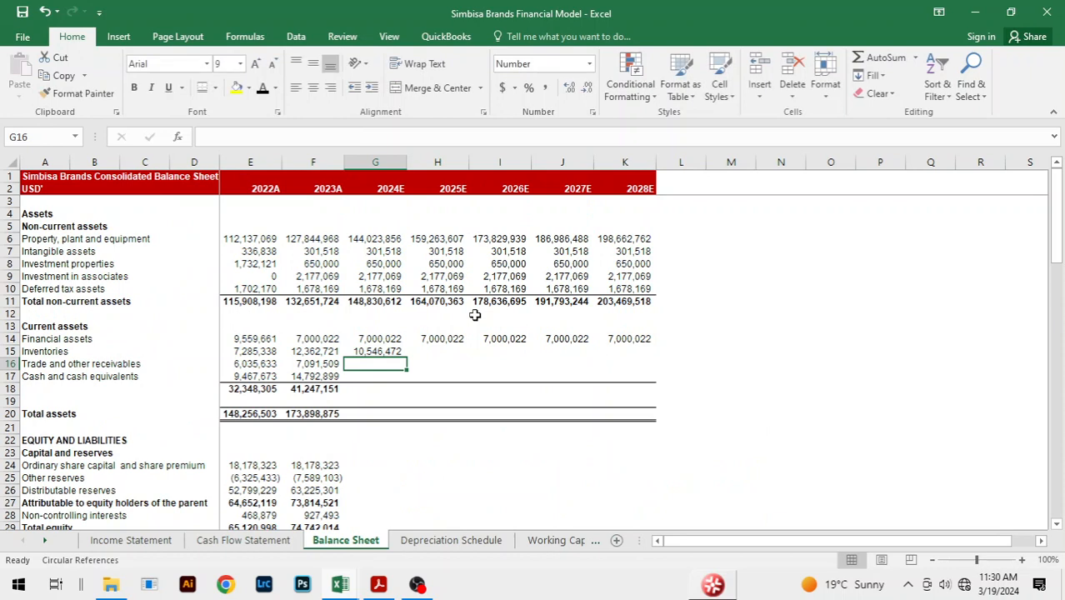
- Fill the inventories formula from G15 across to 2028E in K15
key("shift+Right")
key("shift+Right")
key("shift+Right")
key("shift+Right")
key("ctrl+r")
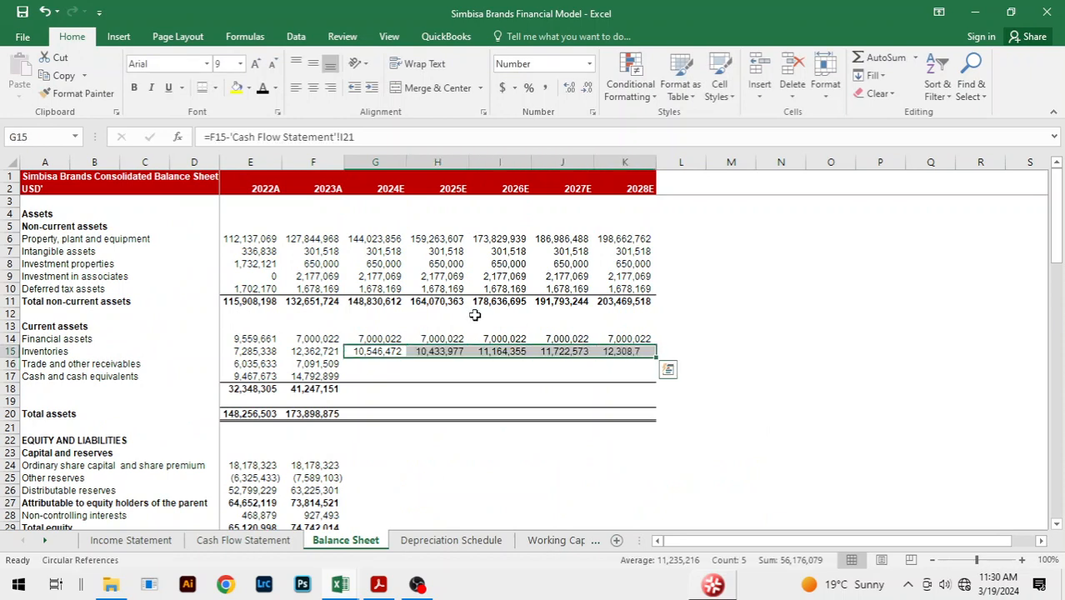
- Calculate 2024E trade and other receivables in G16 as F16 minus the cash flow statement's allowance for credit losses, I17, and change in receivables, I22
key("Down")
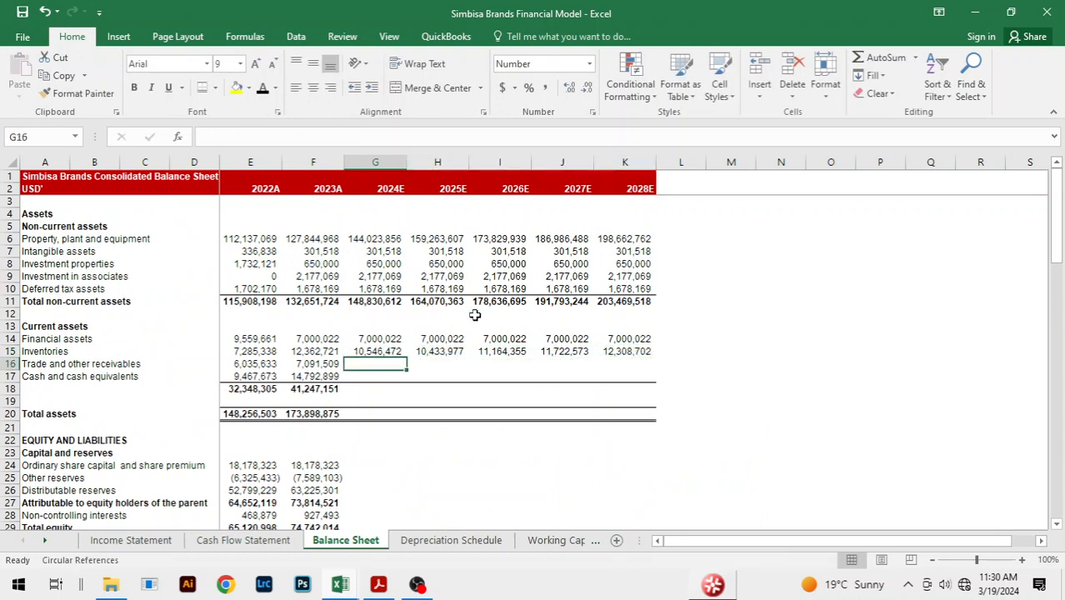
type("=")
key("Left")
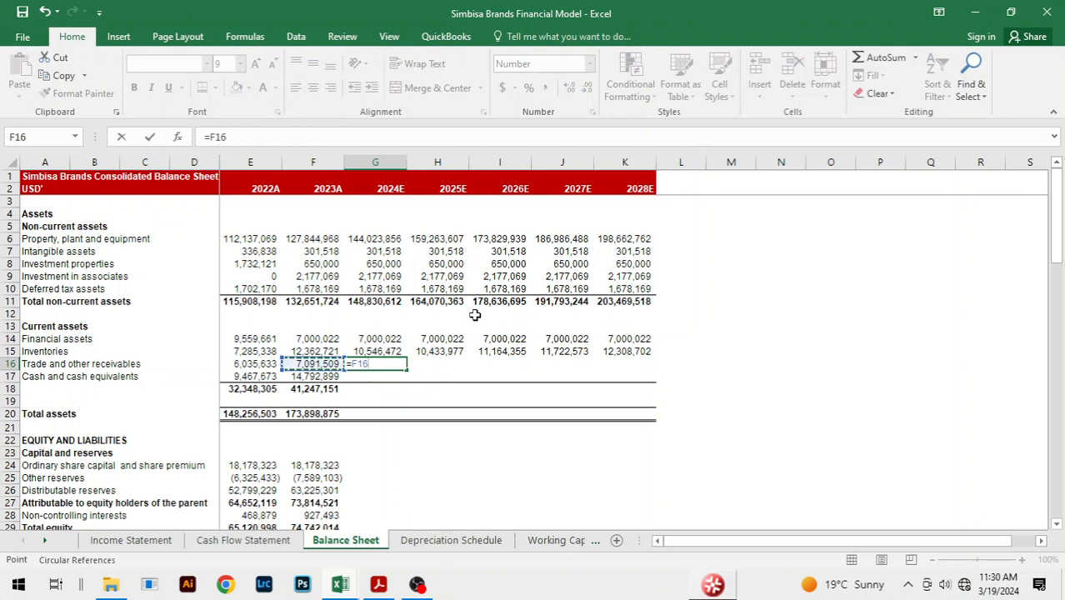
type("-")
key("ctrl+Page_Up")
key("Down")
key("Down")
key("Down")
key("Down")
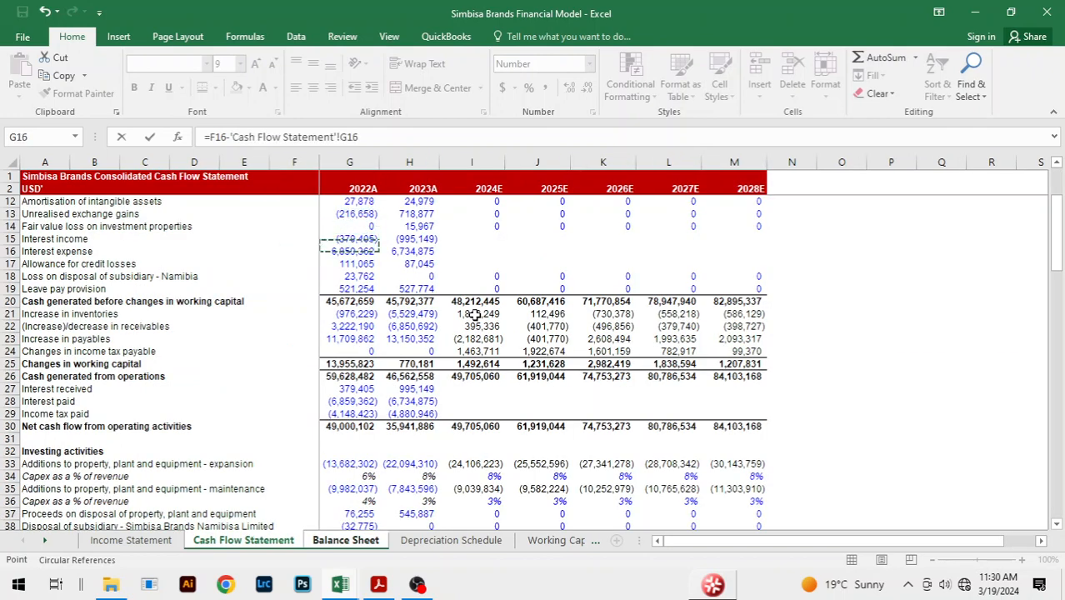
key("Down")
key("Down")
key("Down")
key("Down")
key("Down")
key("Down")
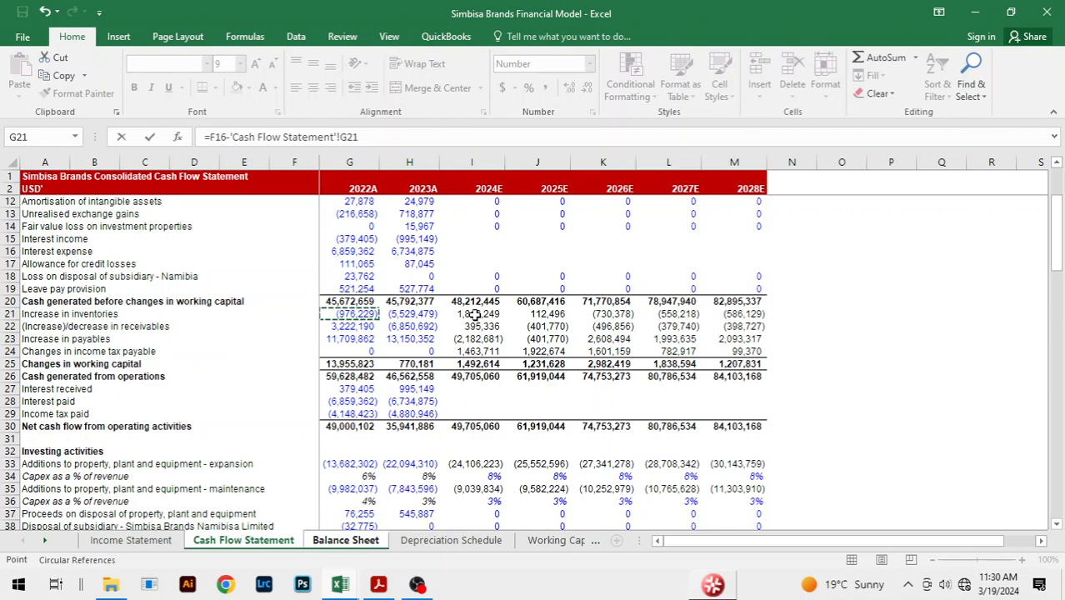
scroll(208, 286, "up", 1)
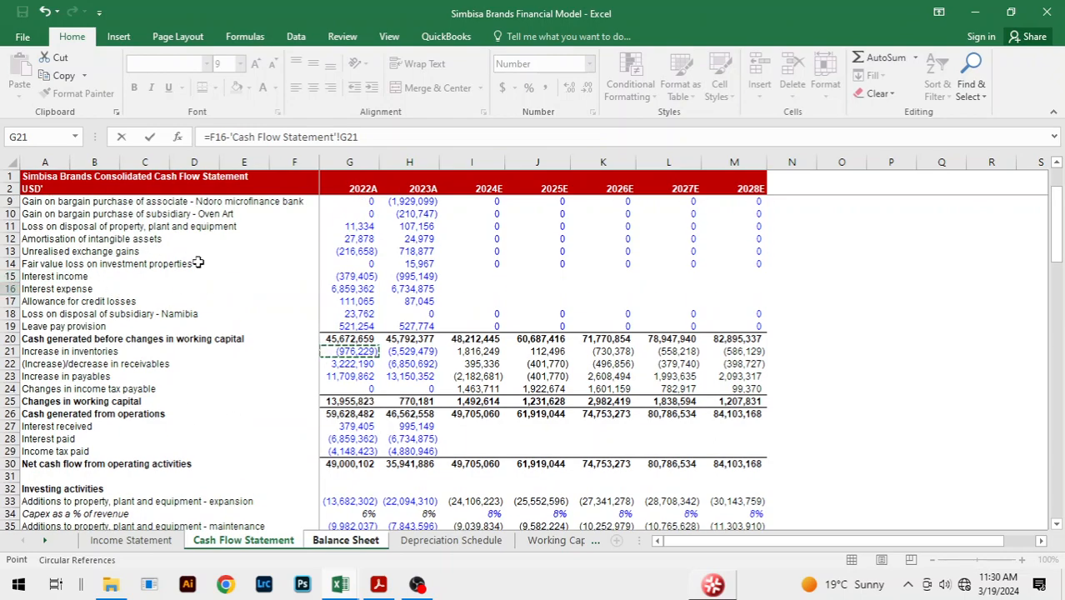
scroll(52, 257, "up", 1)
scroll(106, 235, "up", 1)
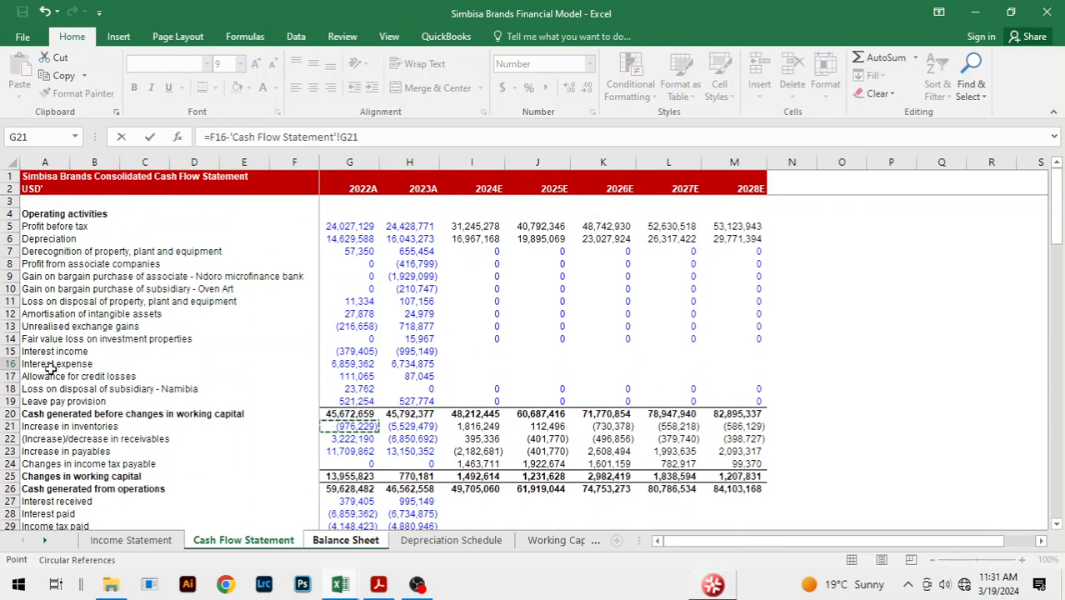
left_click(491, 376)
key("ctrl+c")
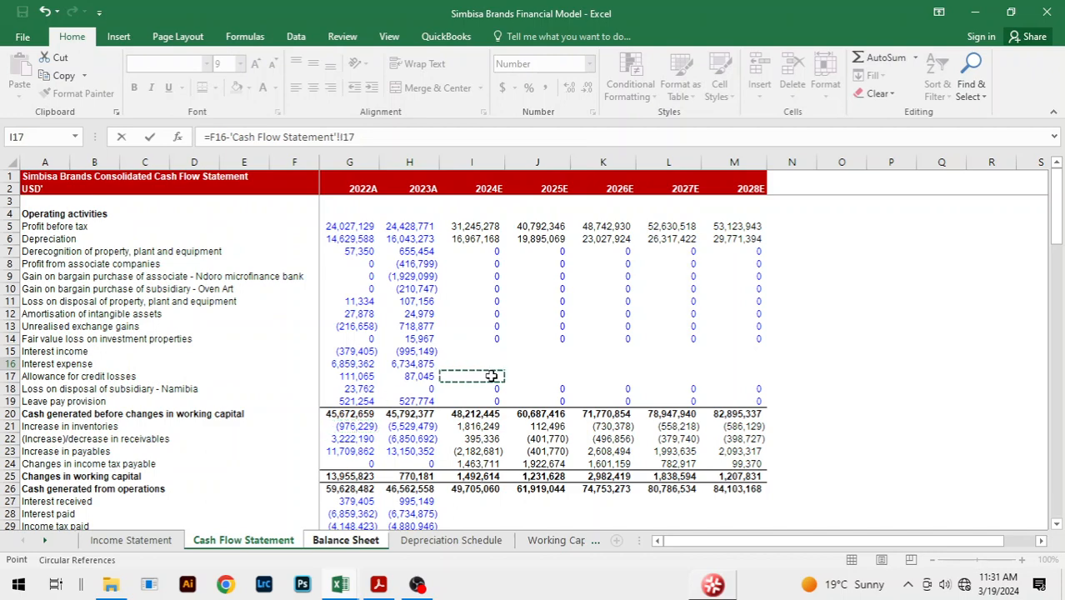
type("-")
scroll(487, 379, "down", 2)
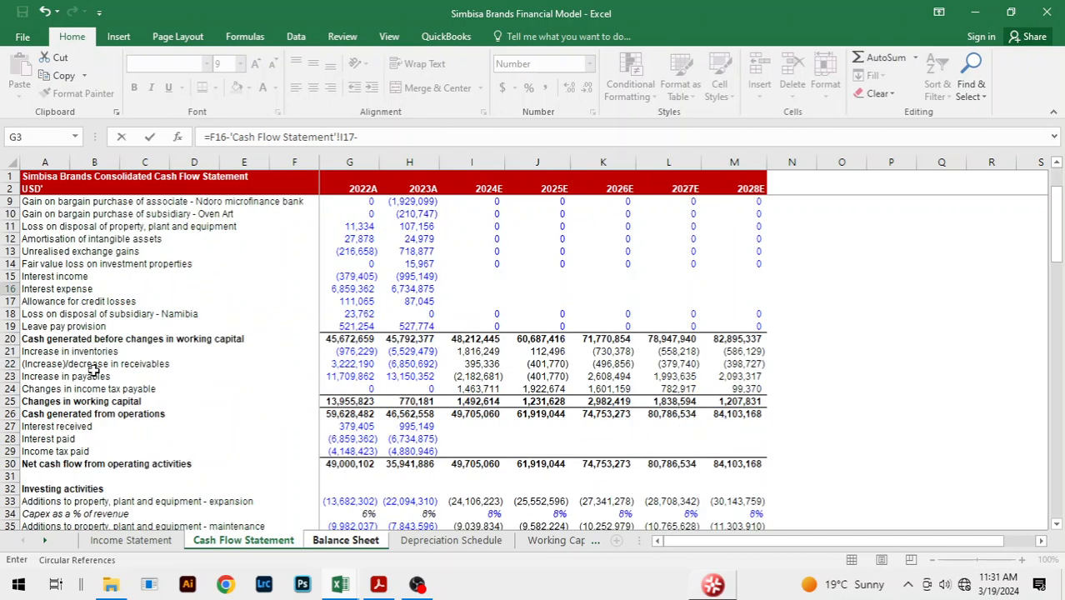
left_click(471, 364)
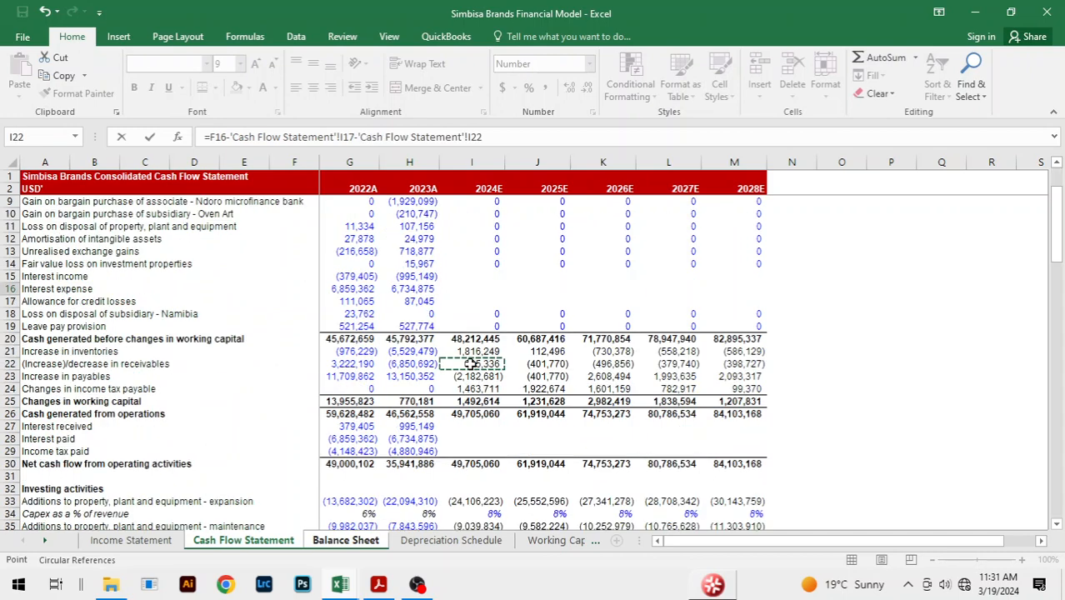
key("Return")
- Fill the trade and other receivables formula from G16 across to 2028E in K16
left_click_drag(375, 364, 471, 371)
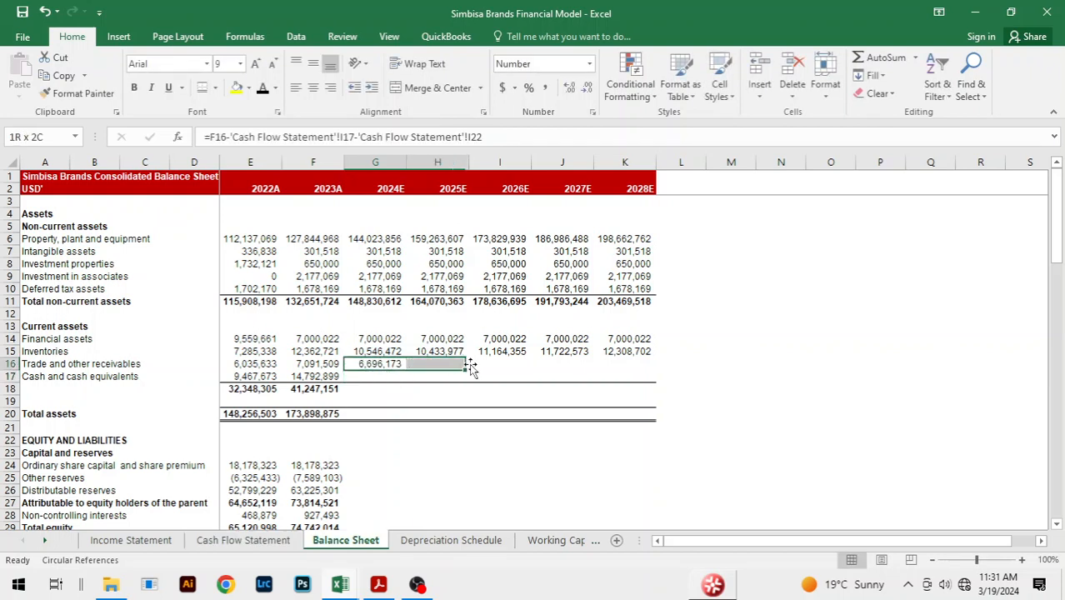
key("shift+Right")
key("shift+Right")
key("shift+Right")
key("ctrl+r")
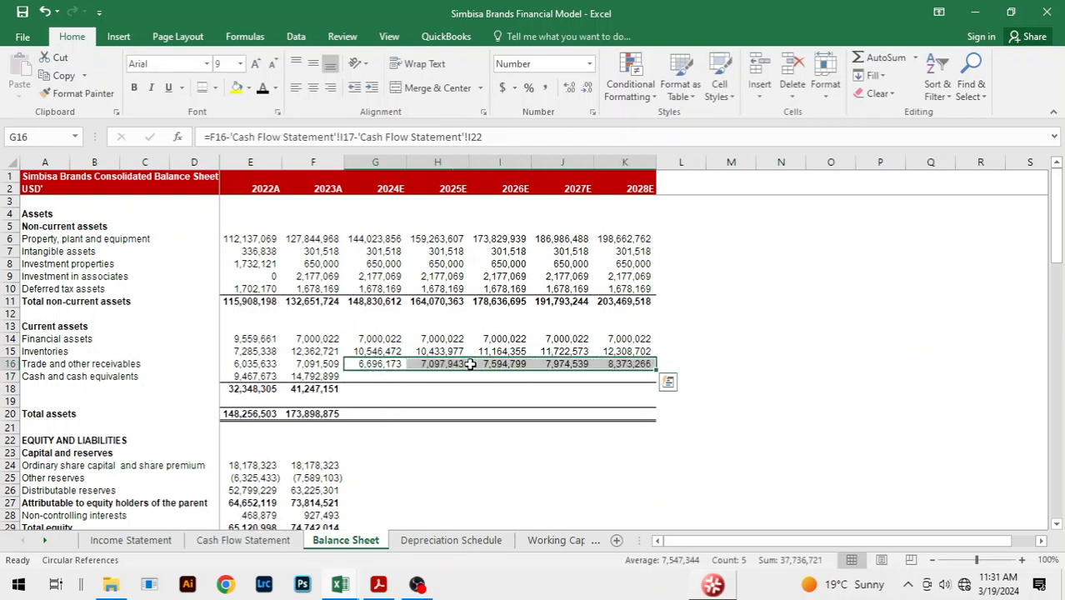
- Calculate 2024E cash and cash equivalents in G17 as F17 plus the cash flow statement's net increase in cash, I57
key("Down")
type("=")
key("Left")
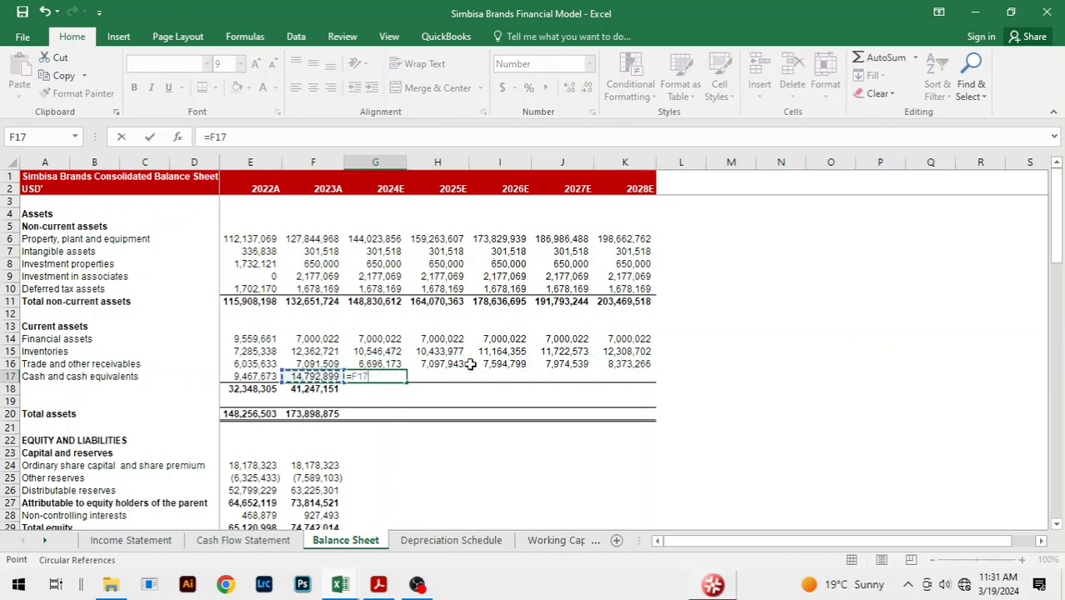
type("+")
key("ctrl+Page_Up")
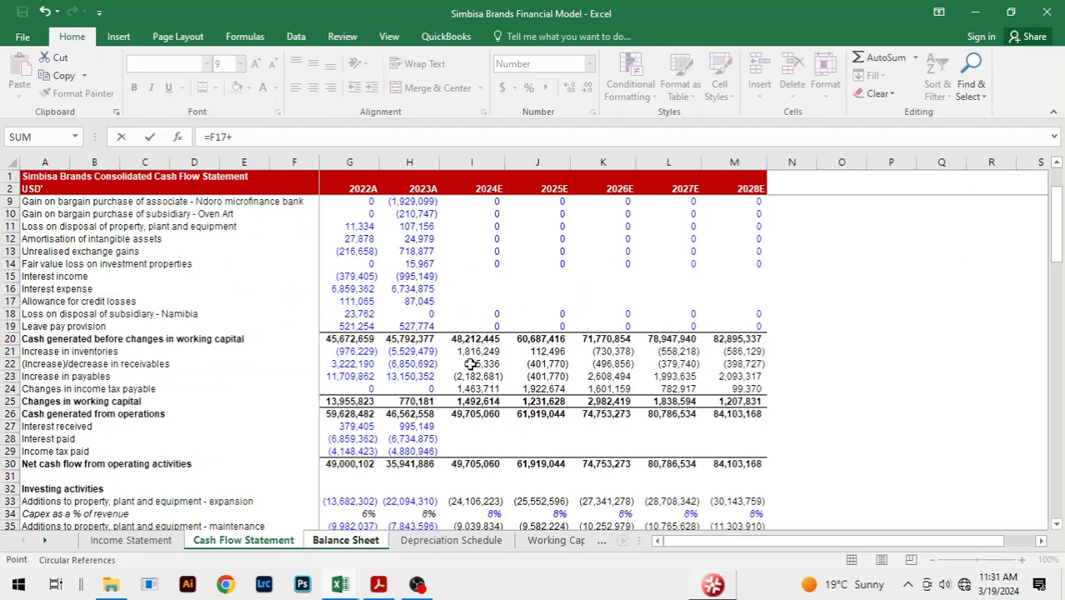
scroll(584, 325, "down", 11)
scroll(535, 334, "down", 2)
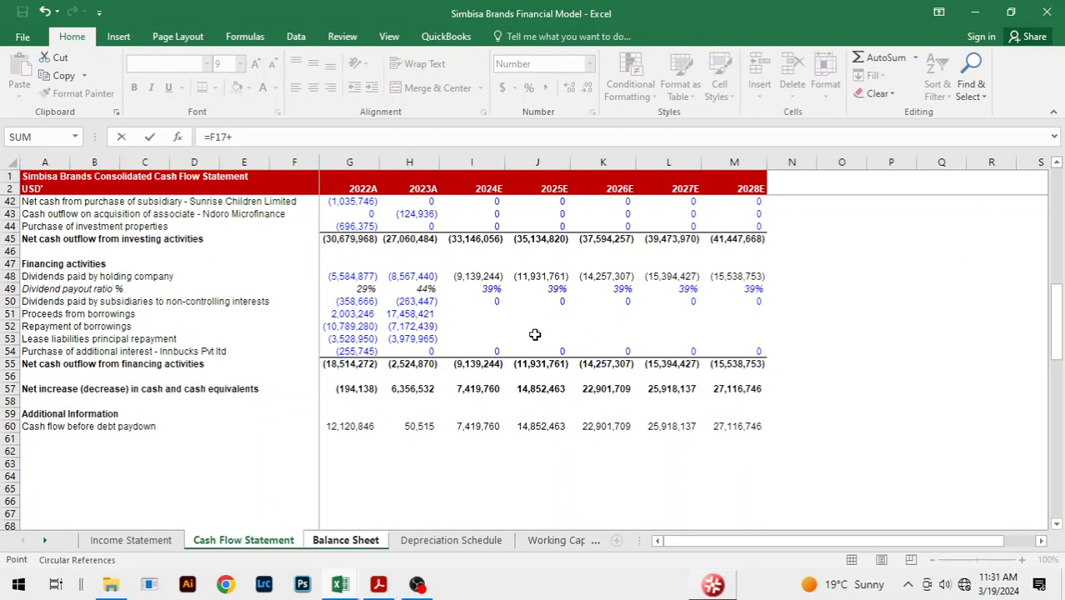
left_click(480, 389)
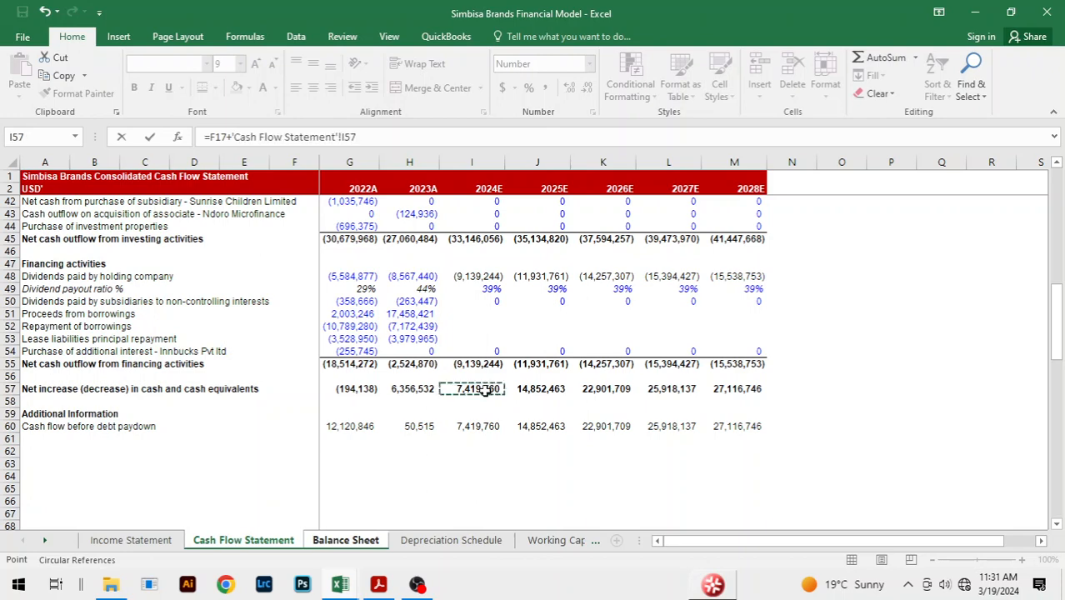
key("Return")
- Fill the cash and cash equivalents formula from G17 across to 2028E in K17
key("Up")
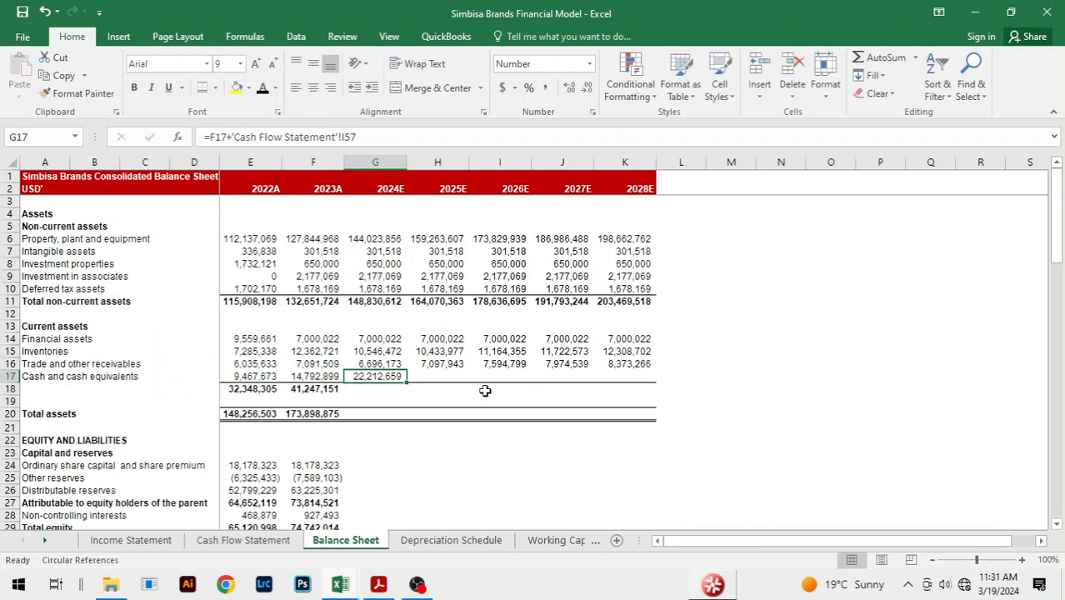
key("shift+Right")
key("shift+Right")
key("shift+Right")
key("shift+Right")
key("ctrl+r")
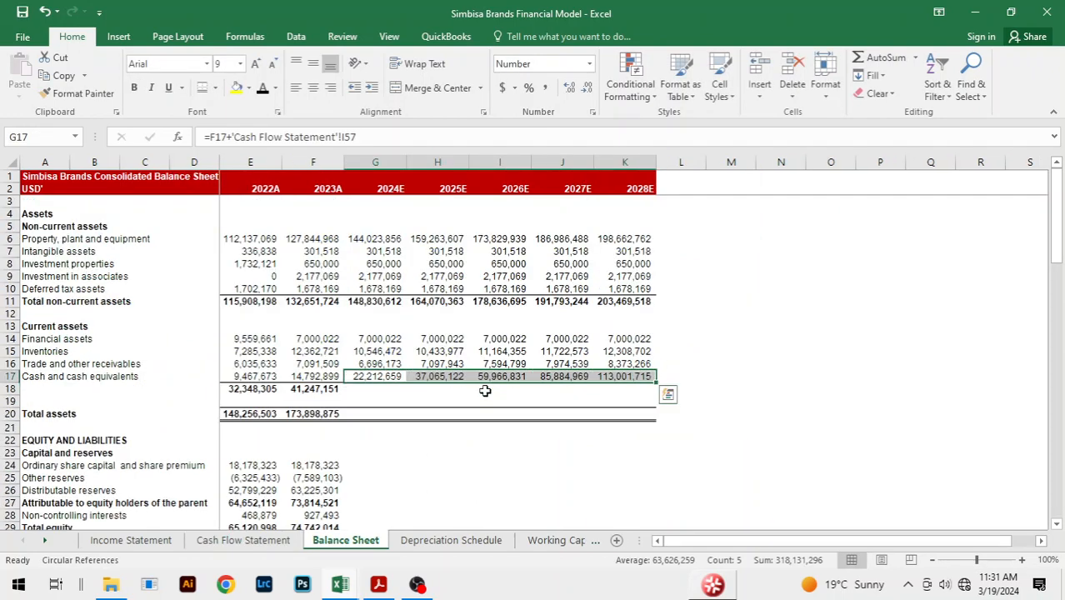
- Fill the current assets total formula from F18 across to 2028E in K18
left_click(330, 389)
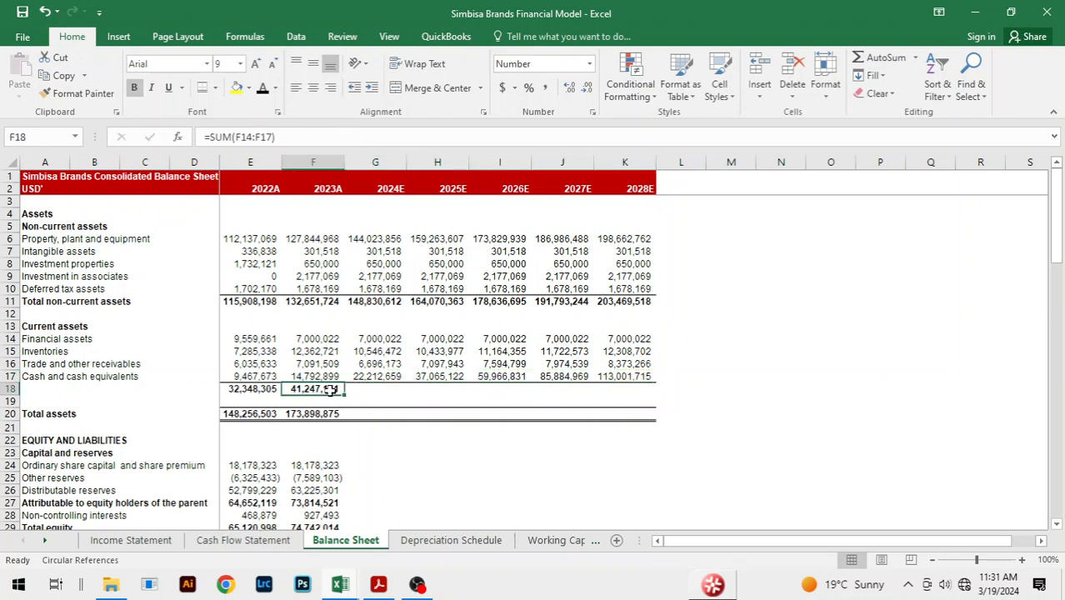
key("shift+Right")
key("shift+Right")
key("shift+Right")
key("shift+Right")
key("shift+Right")
key("ctrl+r")
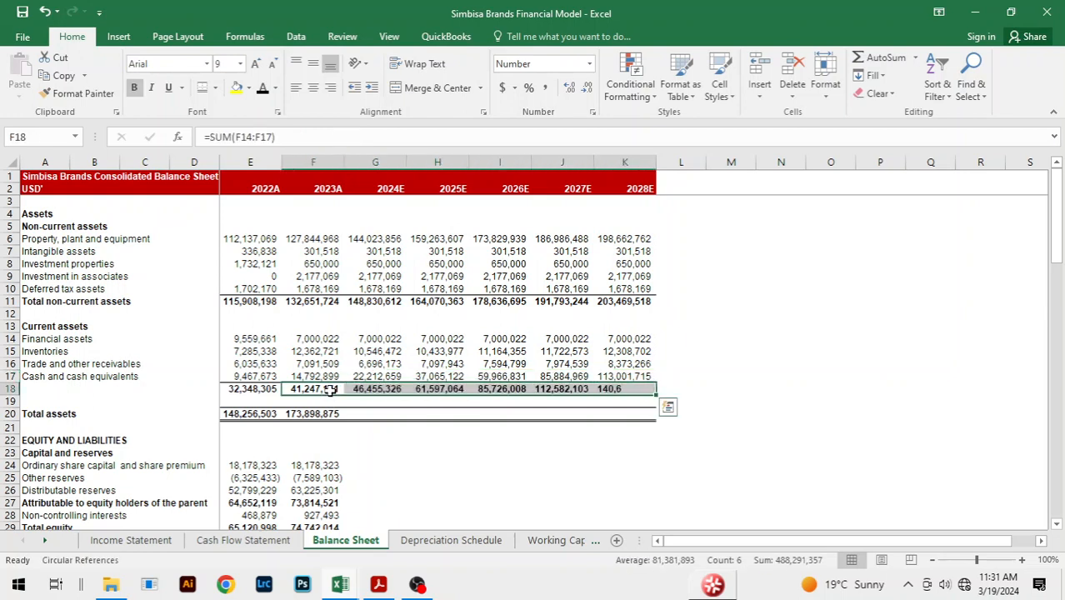
- Fill the total assets formula from F20 across to 2028E in K20
left_click(307, 413)
key("shift+Right")
key("shift+Right")
key("shift+Right")
key("shift+Right")
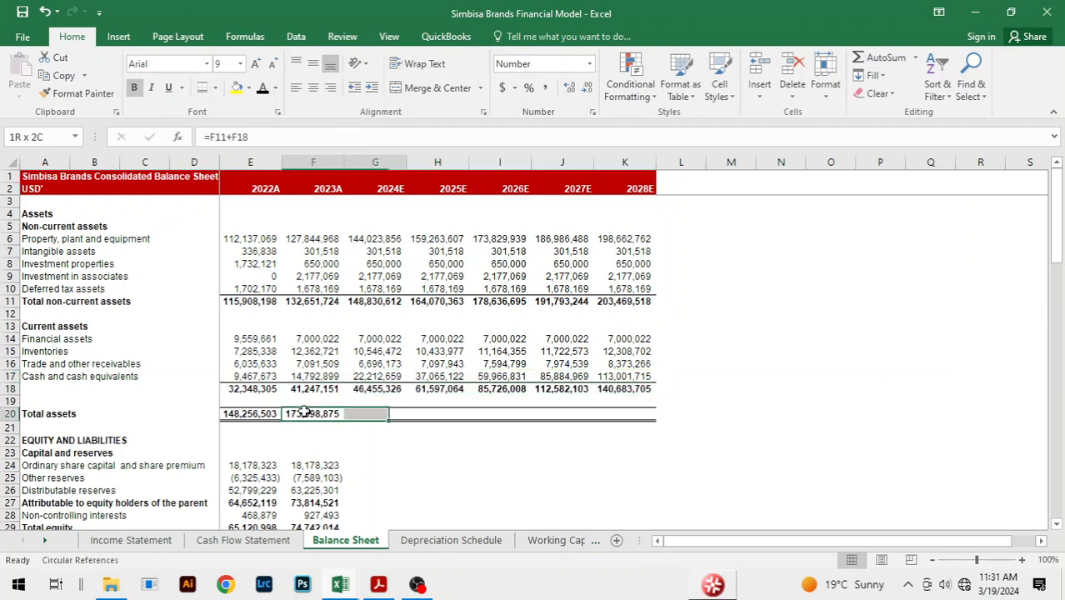
key("shift+Right")
key("ctrl+r")
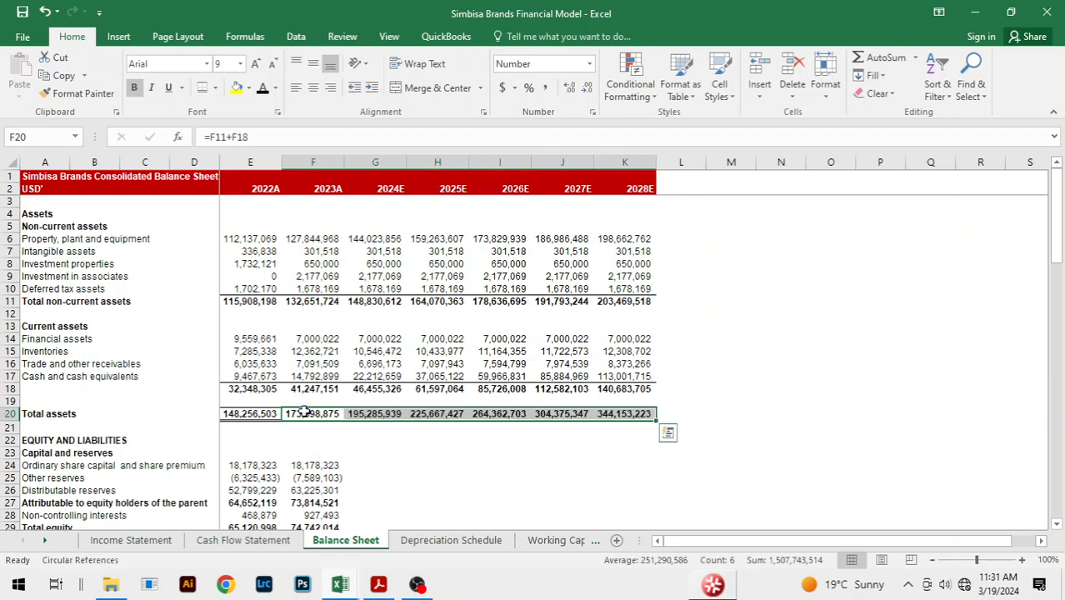
- Set 2024E ordinary share capital and share premium in G24 equal to the 2023A value in F24
left_click(458, 476)
scroll(552, 409, "down", 4)
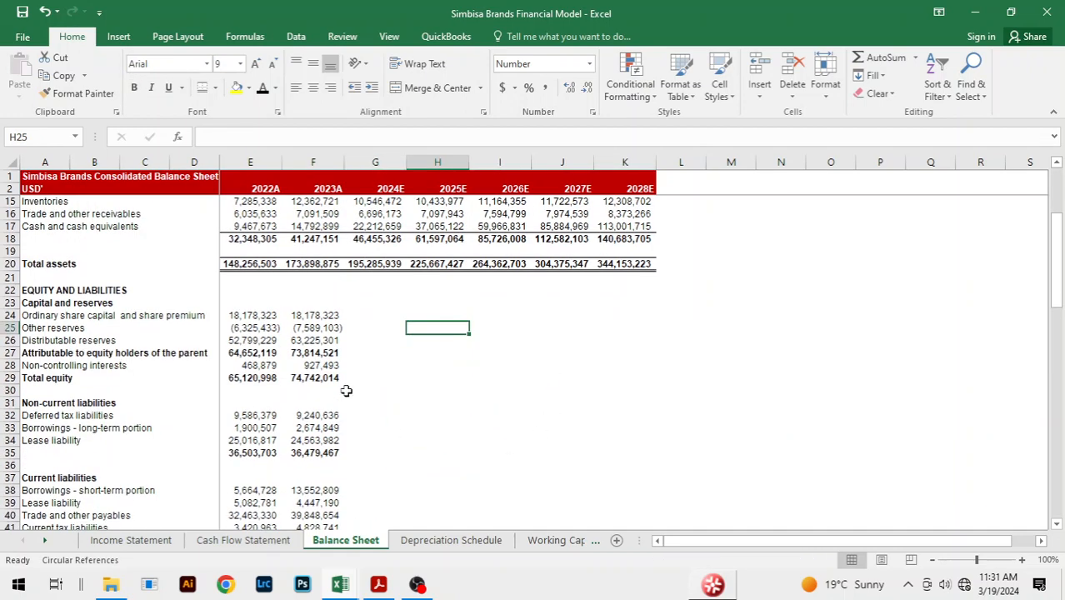
left_click(373, 315)
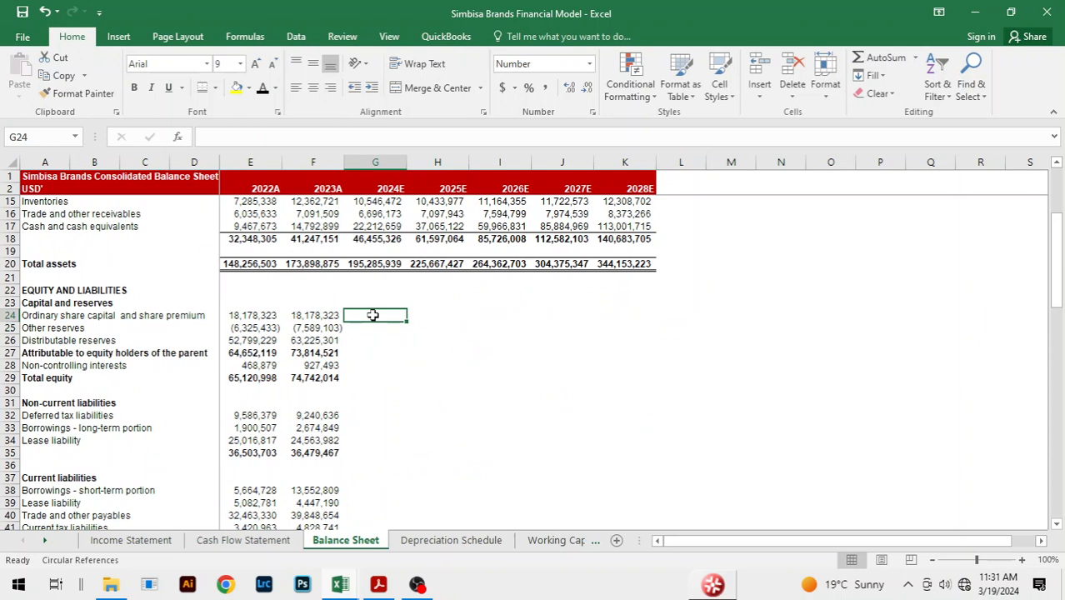
type("=")
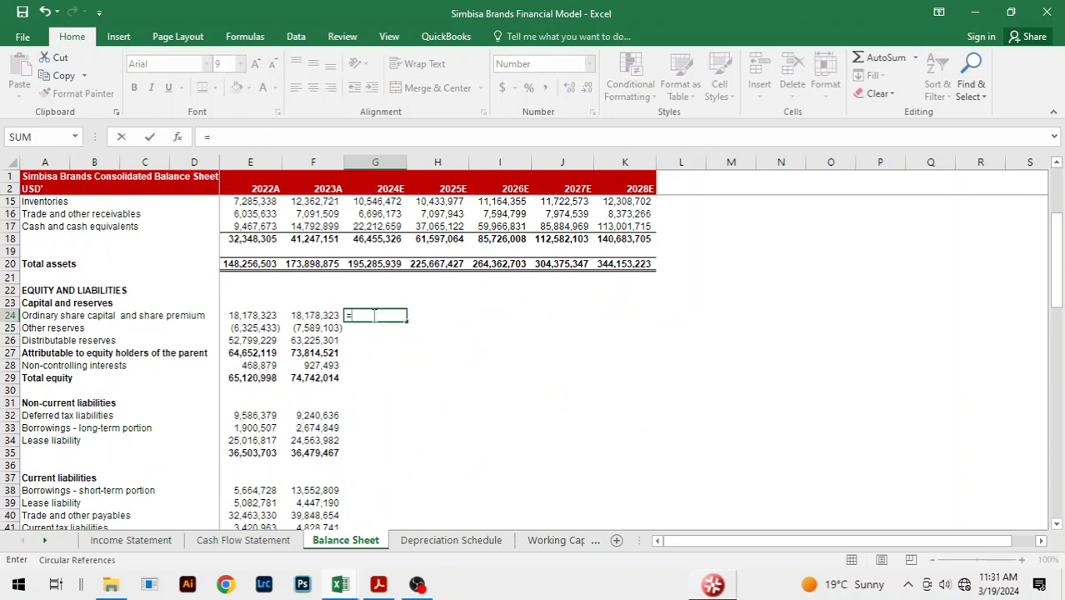
key("Left")
key("Return")
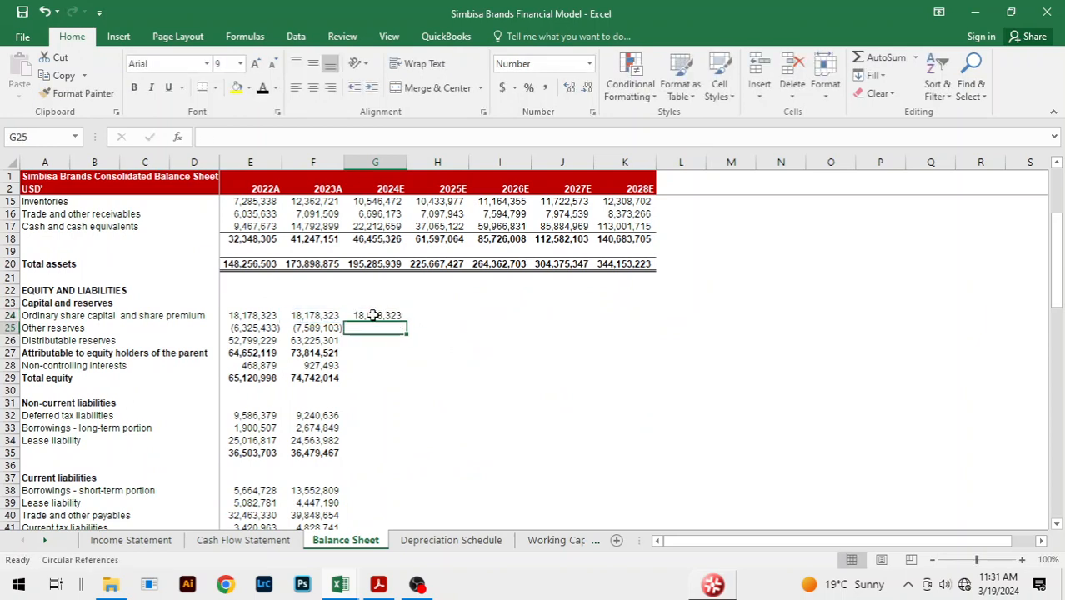
- Fill the ordinary share capital and share premium formula from G24 across to 2028E in K24
key("Up")
key("shift+Right")
key("shift+Right")
key("shift+Right")
key("shift+Right")
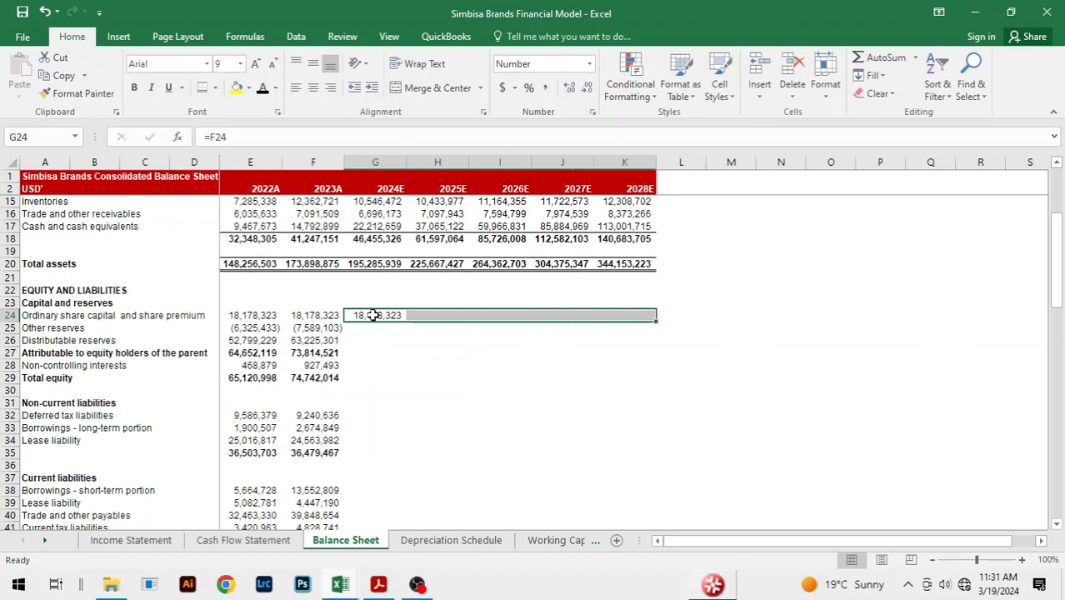
key("ctrl+r")
- Examine the cash flow statement's operating, investing and financing lines for items that affect other reserves
left_click(373, 327)
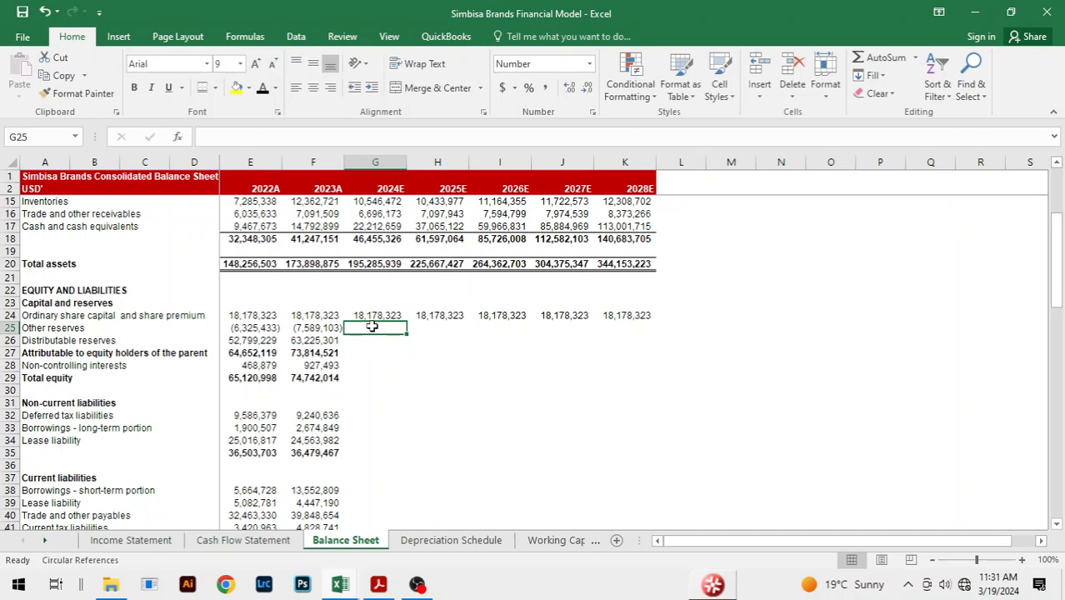
key("ctrl+Page_Up")
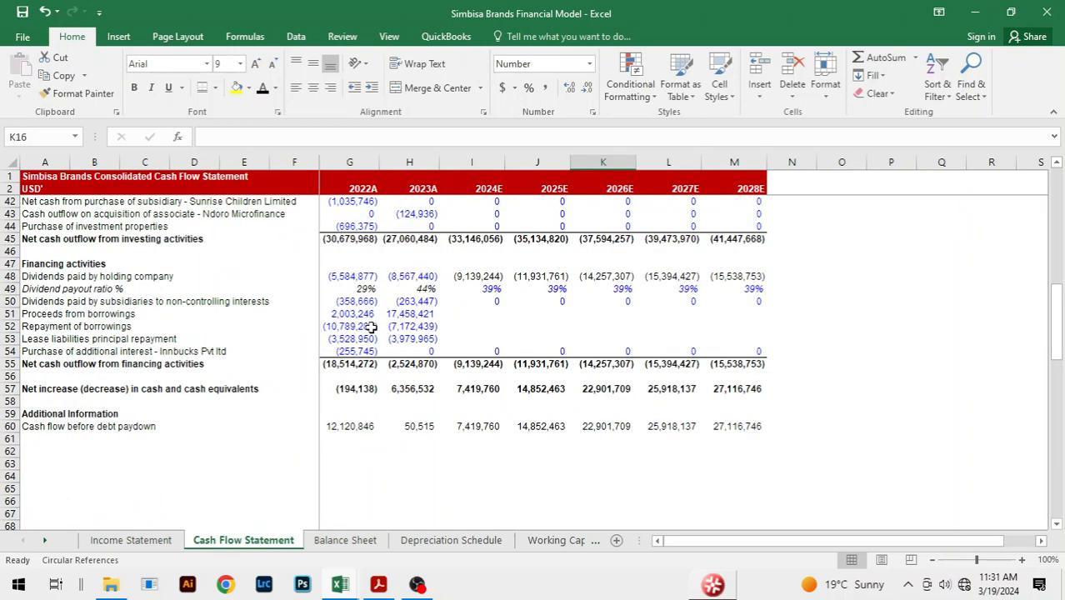
scroll(552, 329, "up", 11)
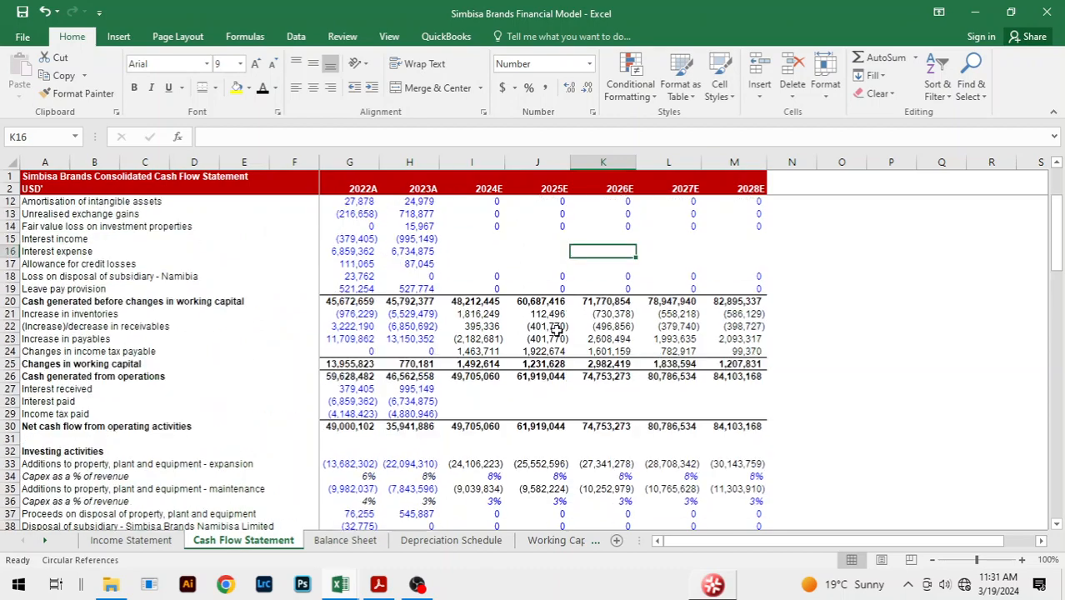
scroll(557, 331, "up", 2)
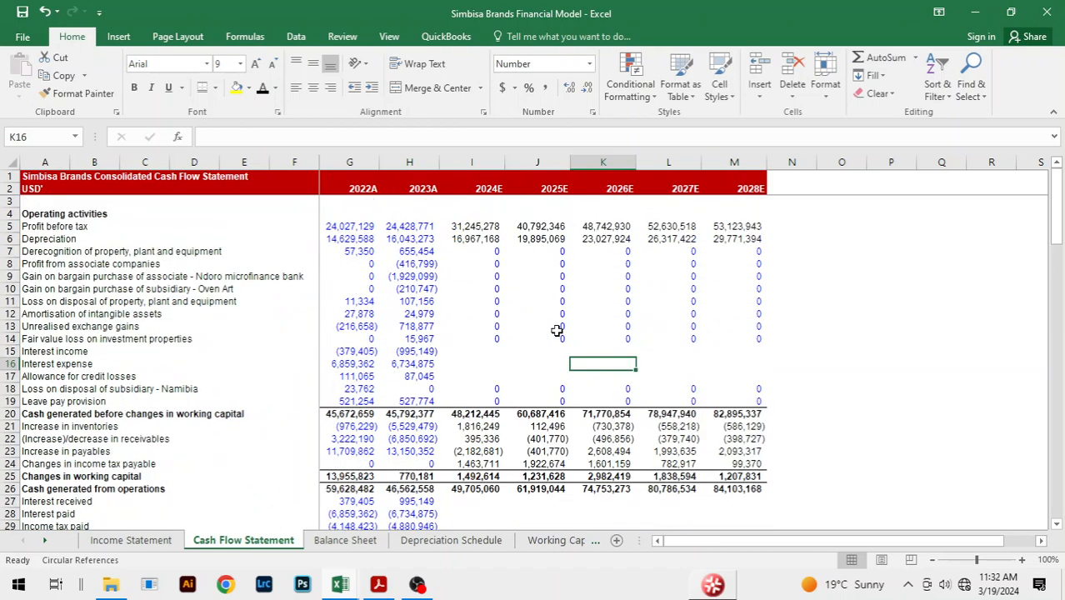
scroll(557, 331, "down", 1)
scroll(557, 331, "down", 6)
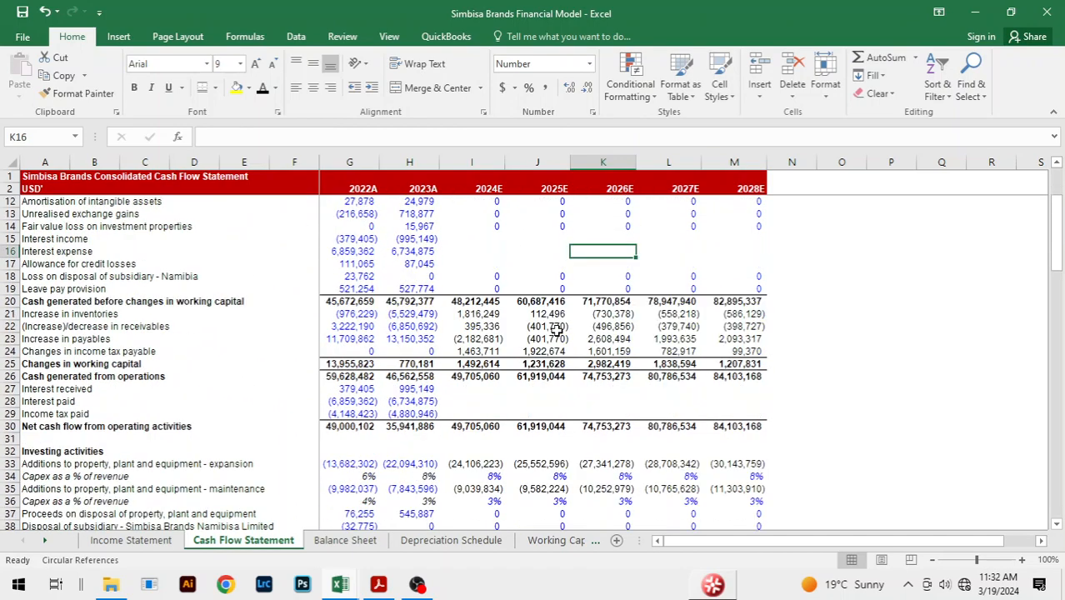
scroll(557, 330, "down", 3)
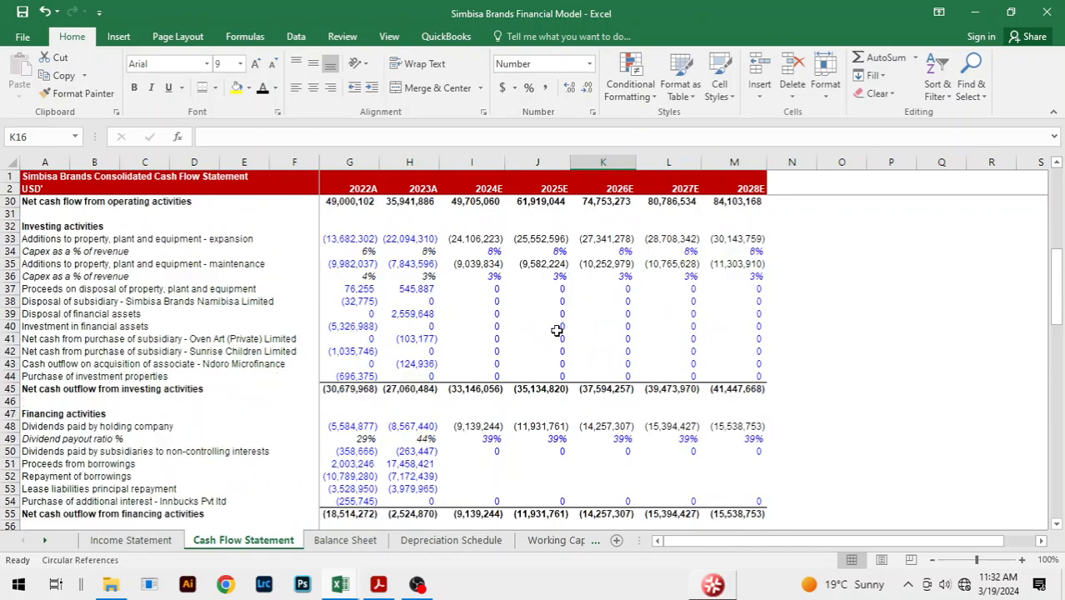
scroll(556, 331, "down", 2)
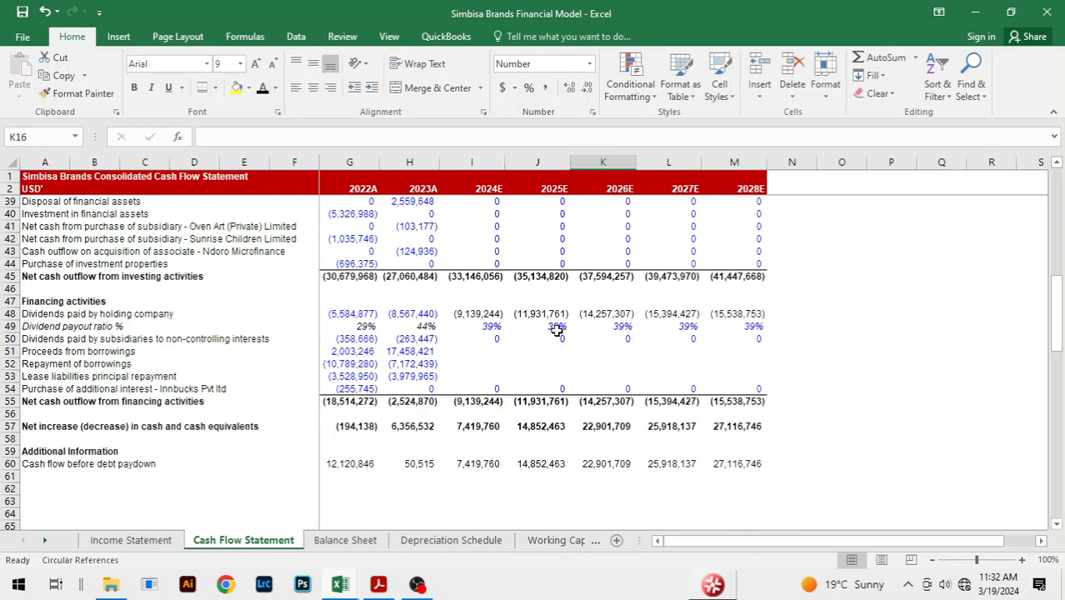
key("ctrl+Page_Down")
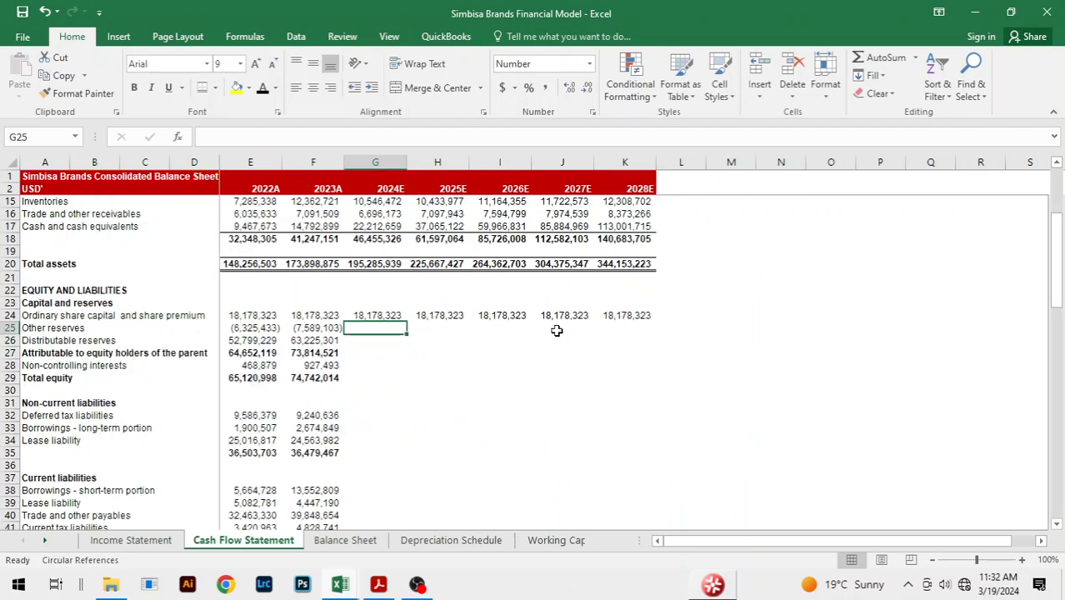
- Set 2024E other reserves in G25 equal to F25 and fill the formula across to 2028E in K25
type("=")
key("Left")
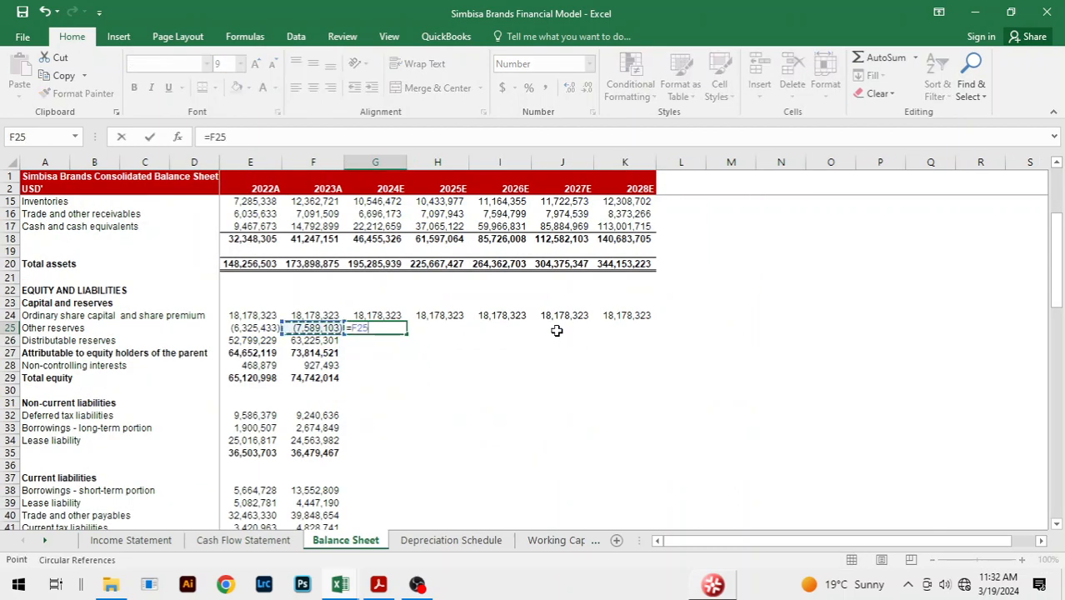
key("Return")
key("Up")
key("shift+Right")
key("shift+Right")
key("shift+Right")
key("shift+Right")
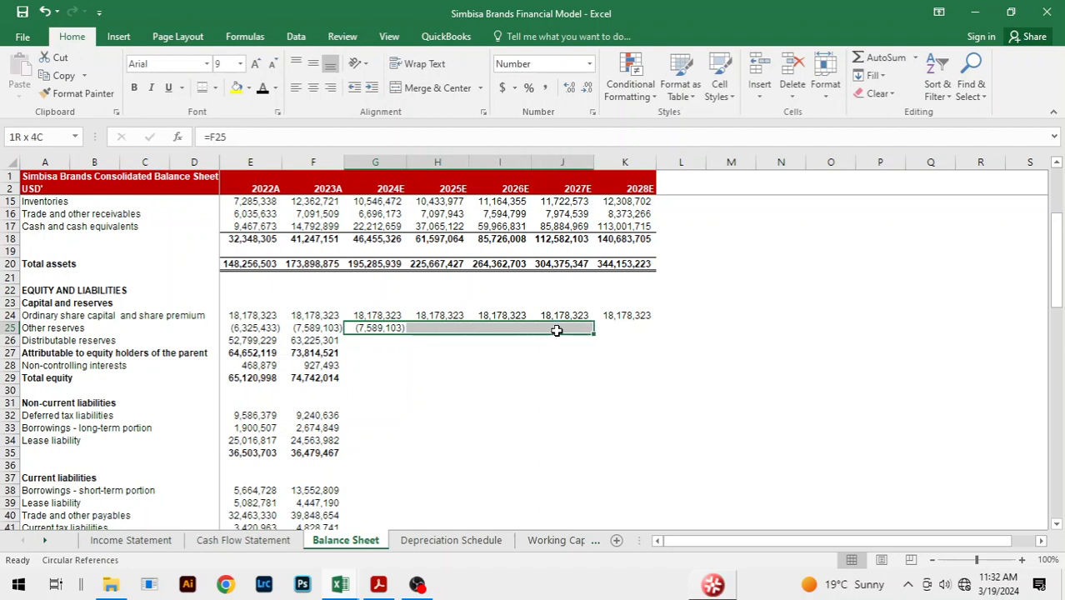
key("ctrl+r")
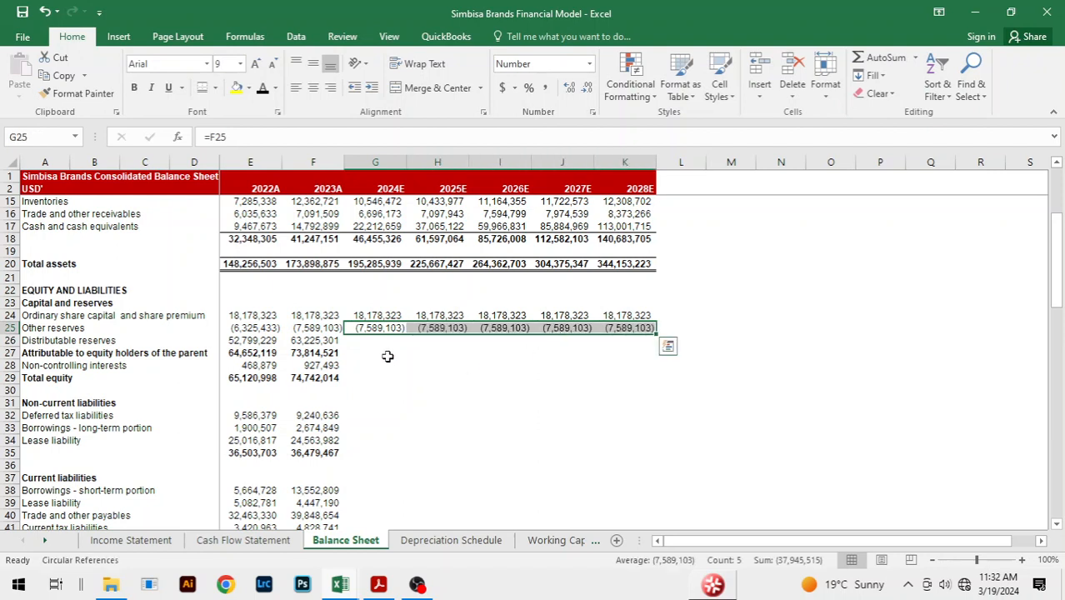
- Start the 2024E distributable reserves formula in G26 with F26 plus the cash flow statement's 2024E profit before tax in I5
left_click(376, 347)
type("=")
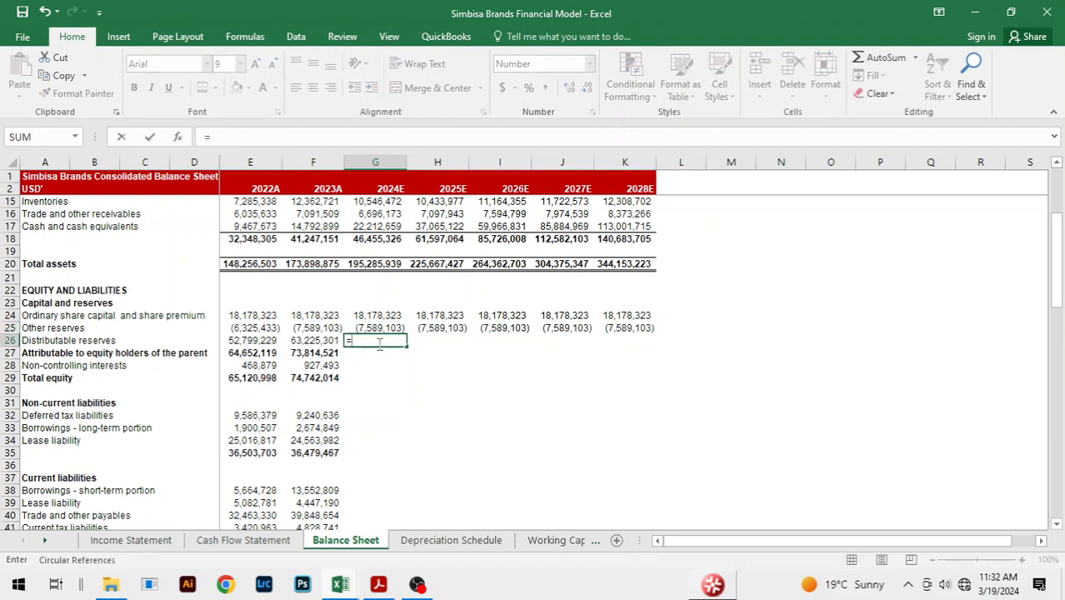
key("Left")
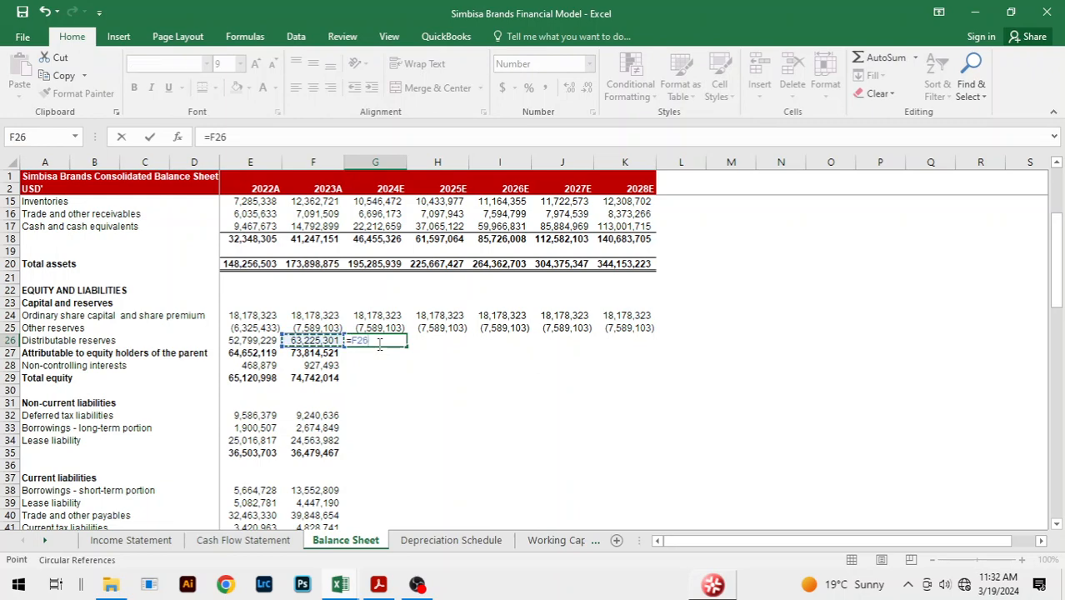
type("+")
key("ctrl+Page_Up")
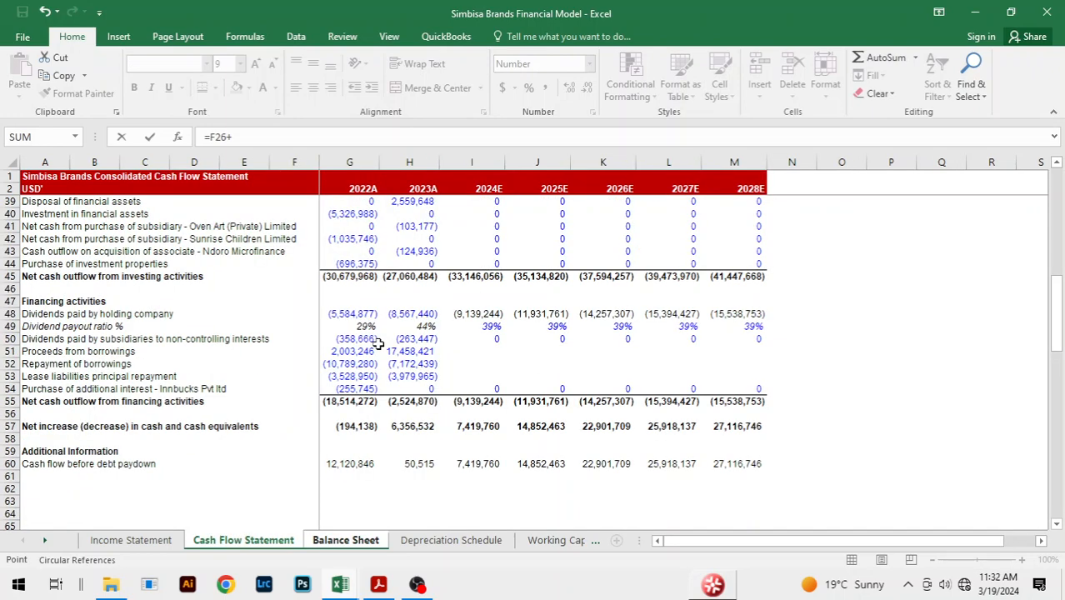
scroll(506, 312, "up", 12)
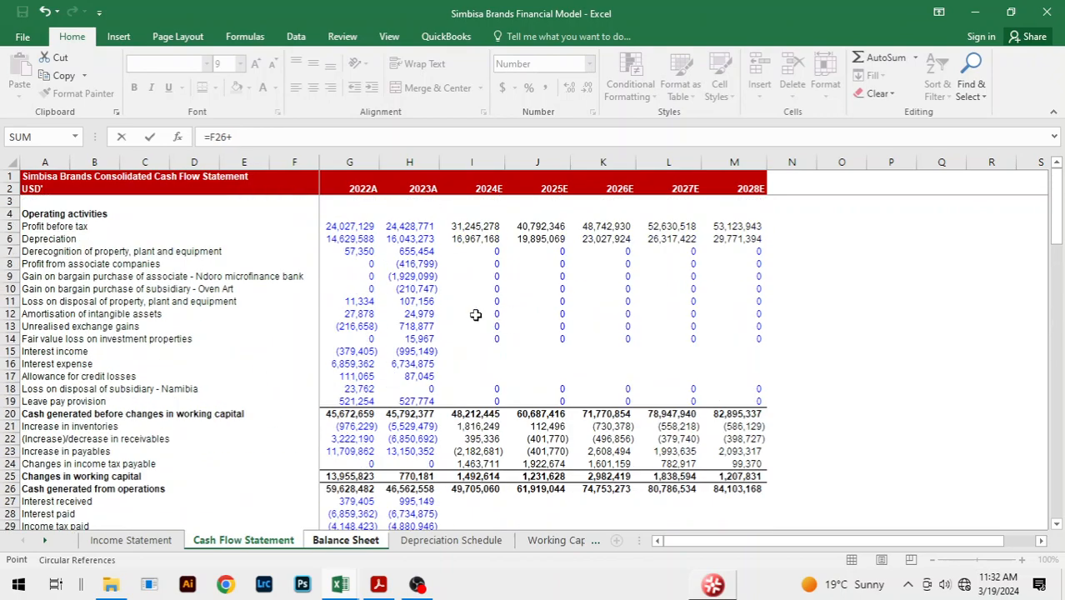
left_click(484, 226)
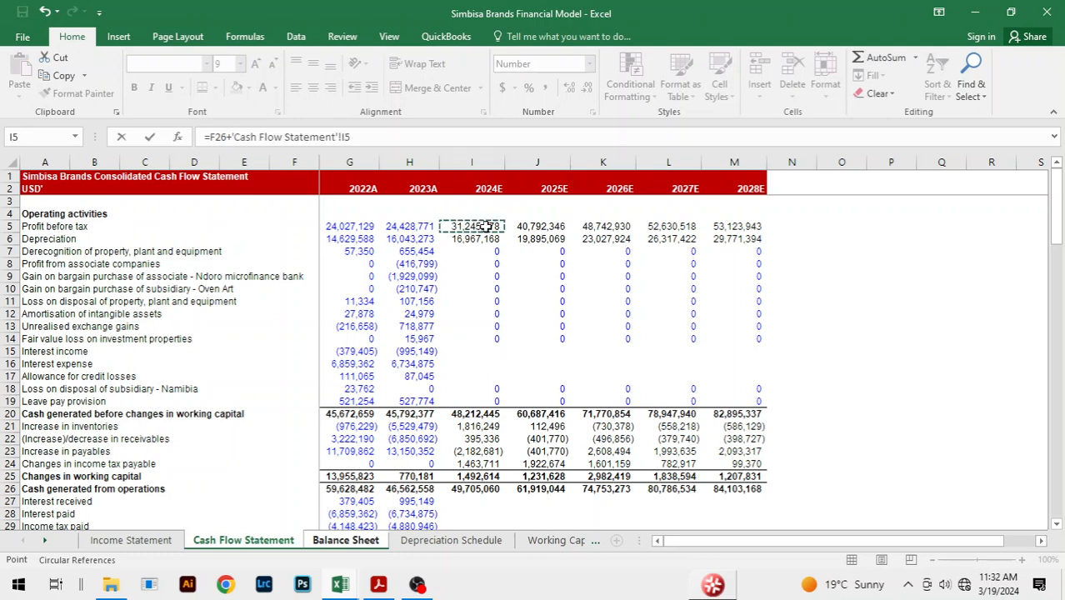
type("+")
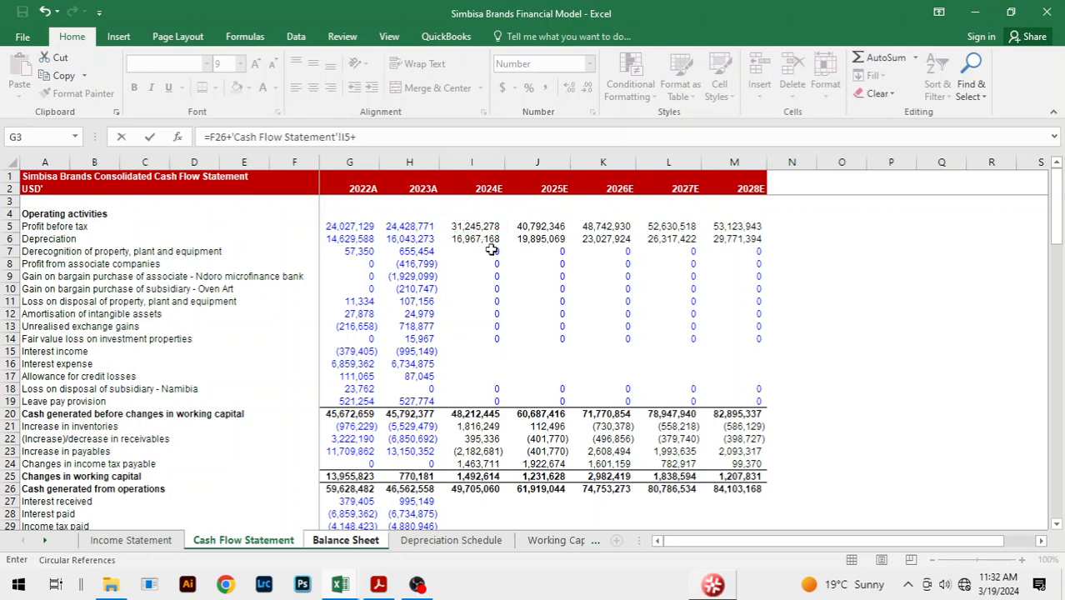
- Add cash flow statement cells I7, I8, I9, I10 and I11, from derecognition of property to loss on disposal, to the distributable reserves formula
left_click(491, 250)
type("+")
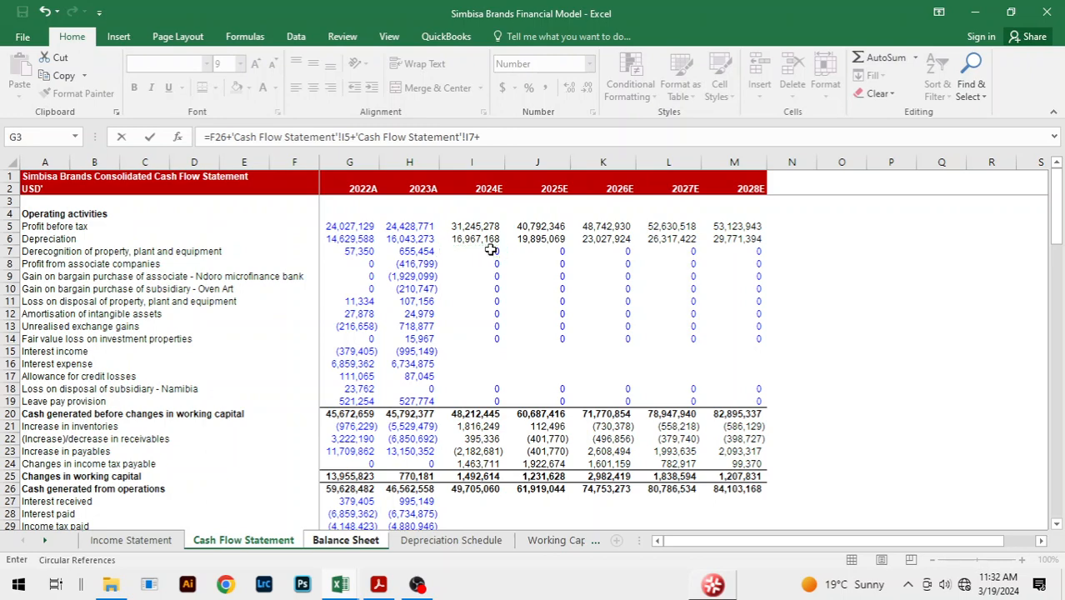
left_click(484, 263)
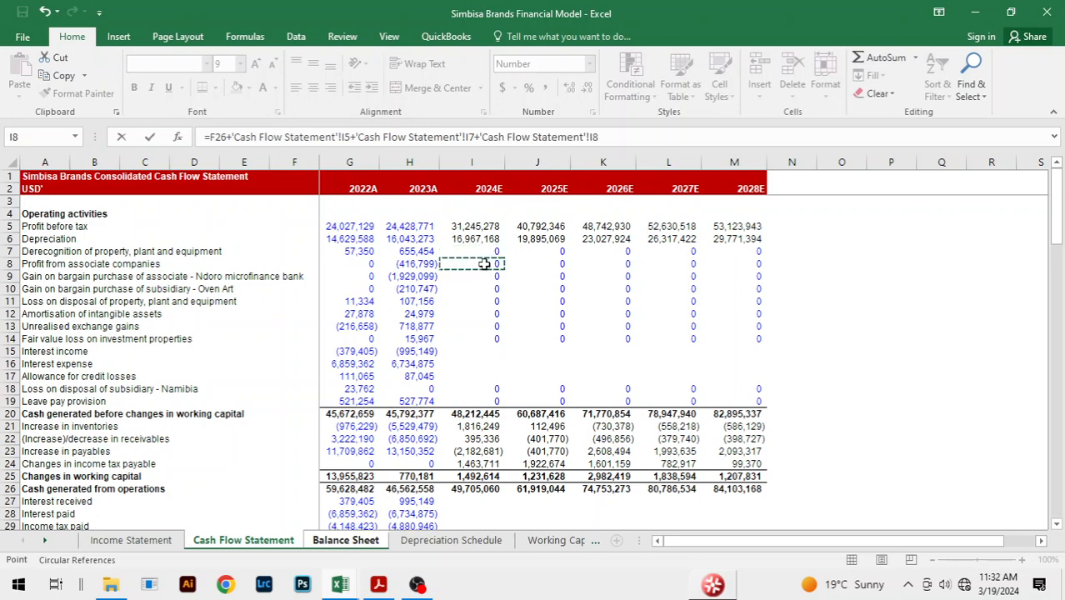
type("+")
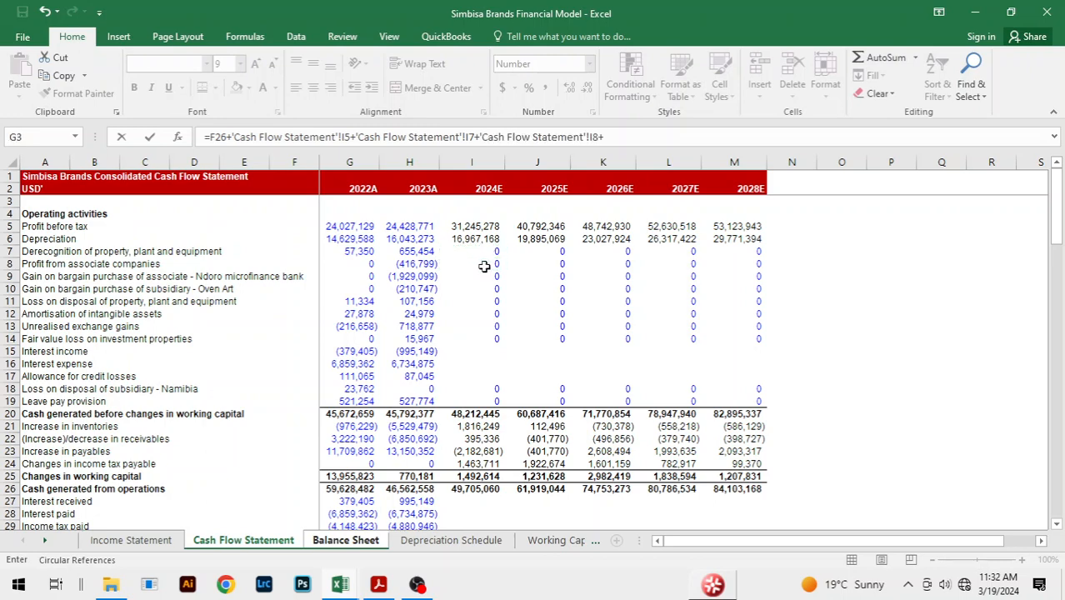
left_click(489, 275)
type("+")
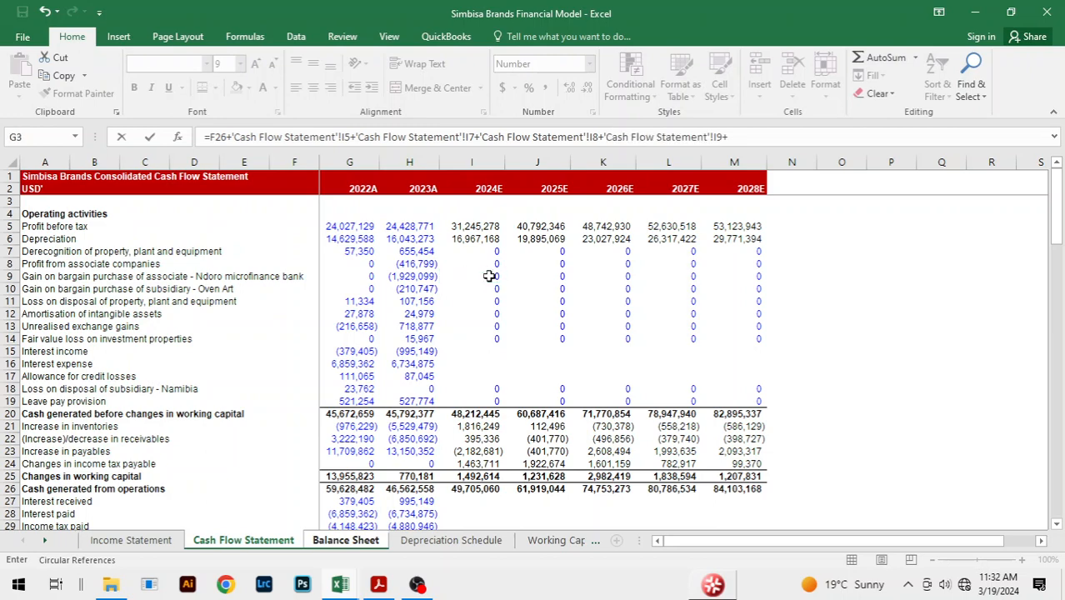
left_click(489, 287)
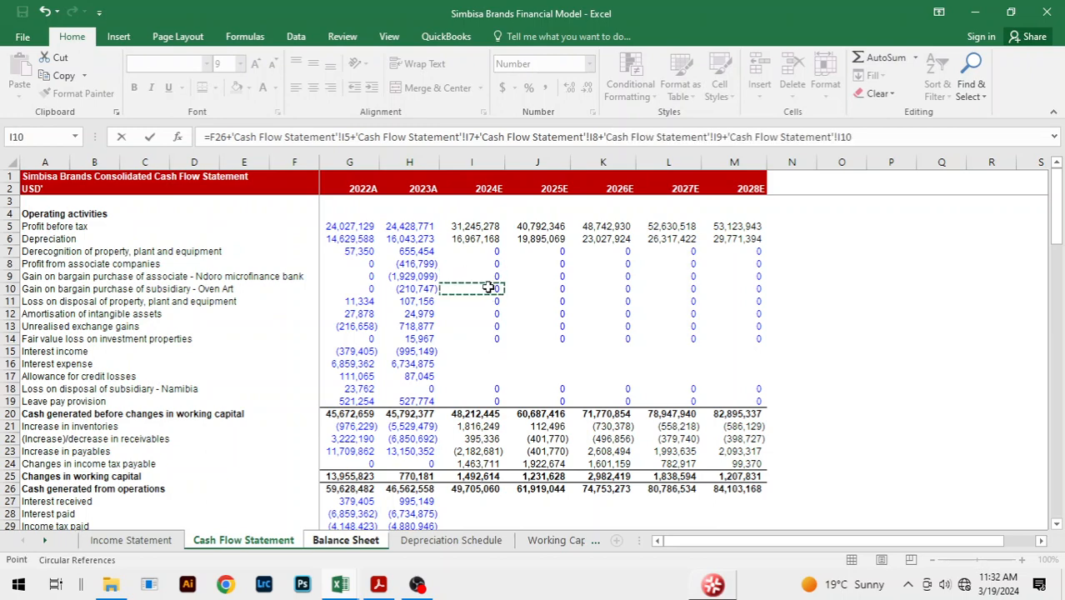
type("+")
left_click(490, 301)
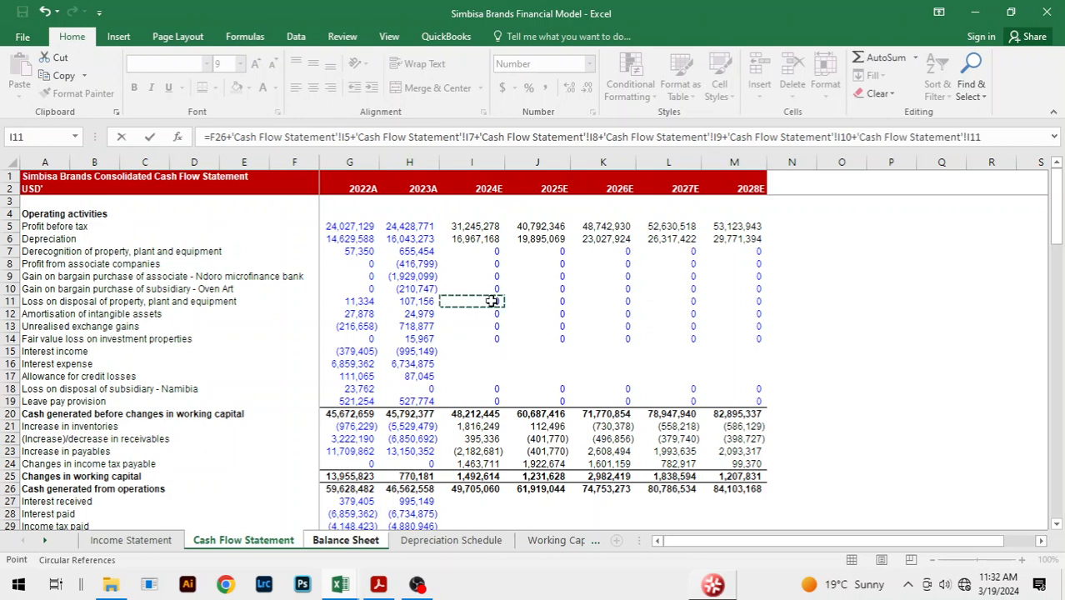
type("+")
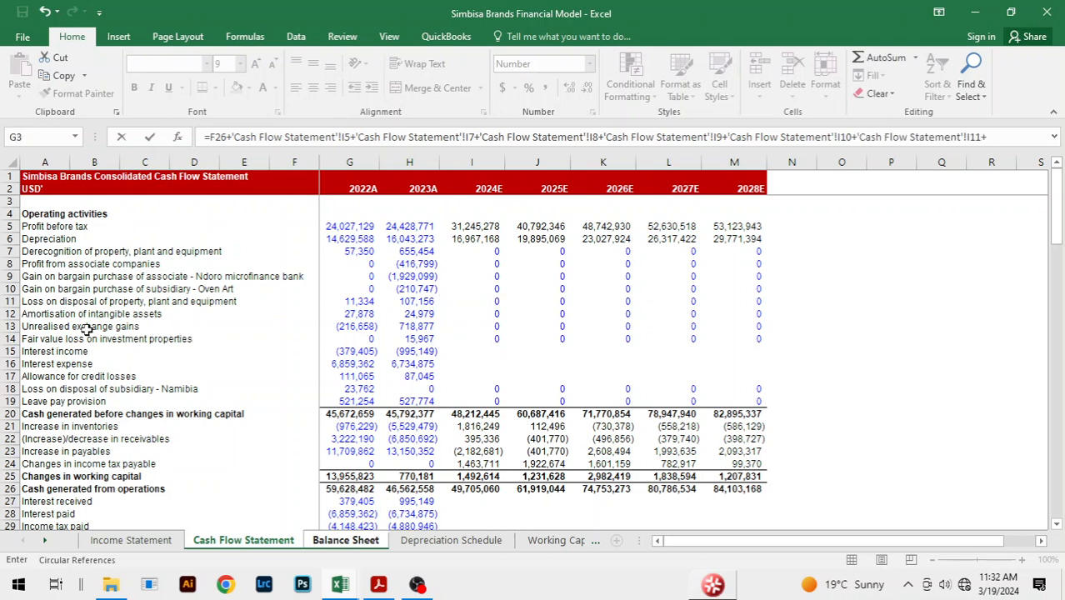
- Extend the formula with cash flow cells I13 to I16, I18 and I19, from unrealised exchange gains to leave pay provision, excluding credit loss allowance
left_click(480, 326)
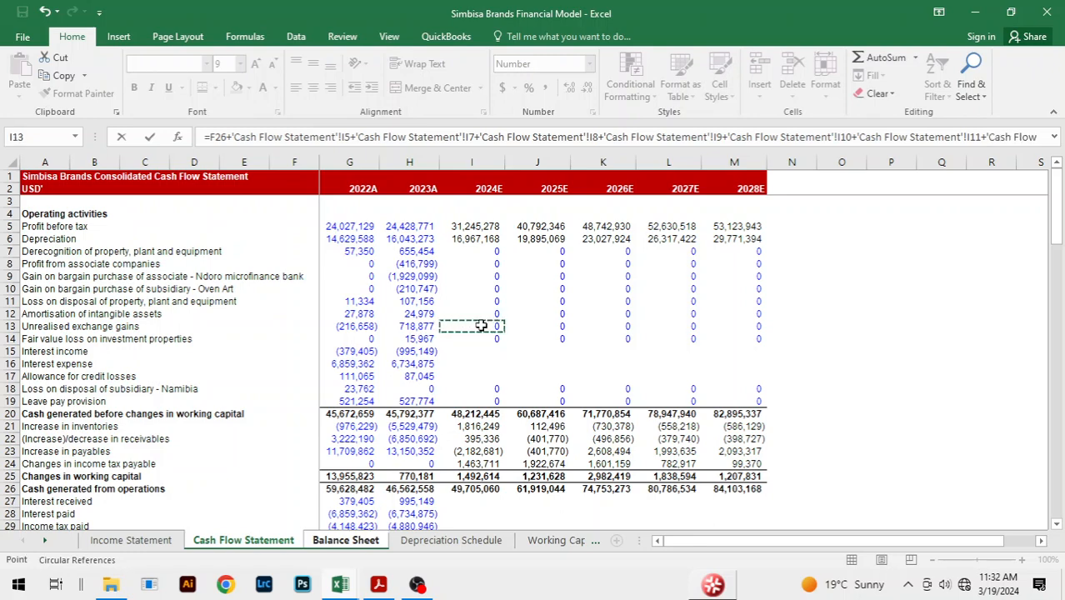
type("+")
left_click(482, 342)
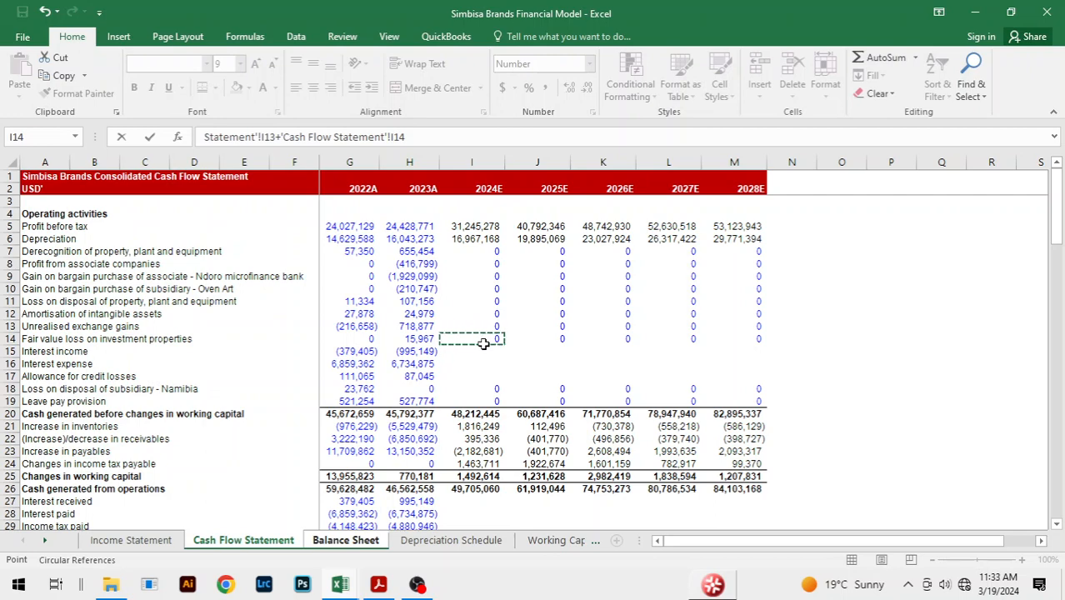
type("+")
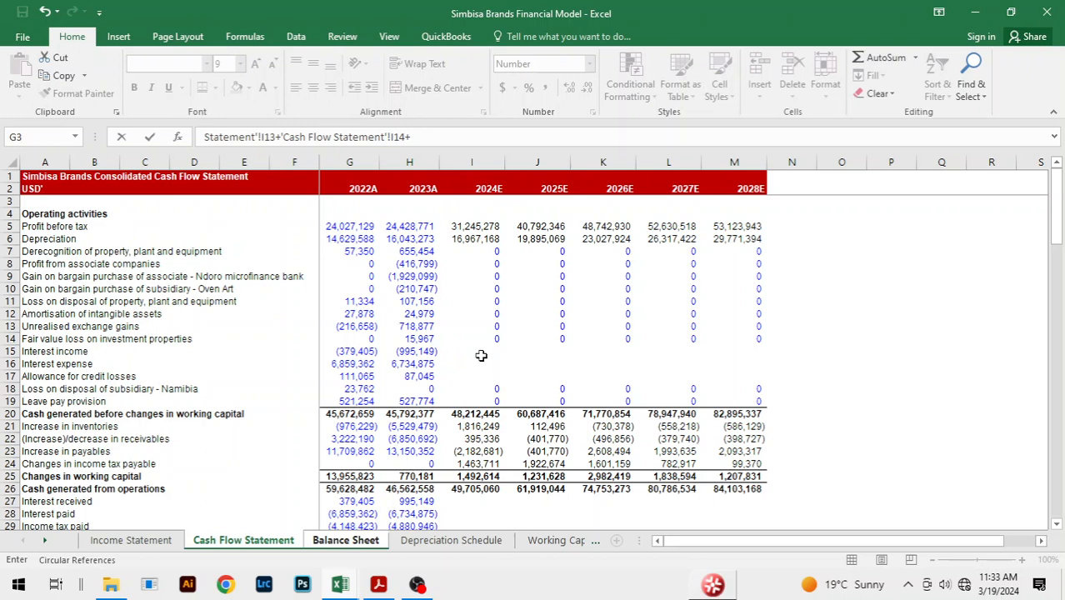
left_click(485, 354)
type("+")
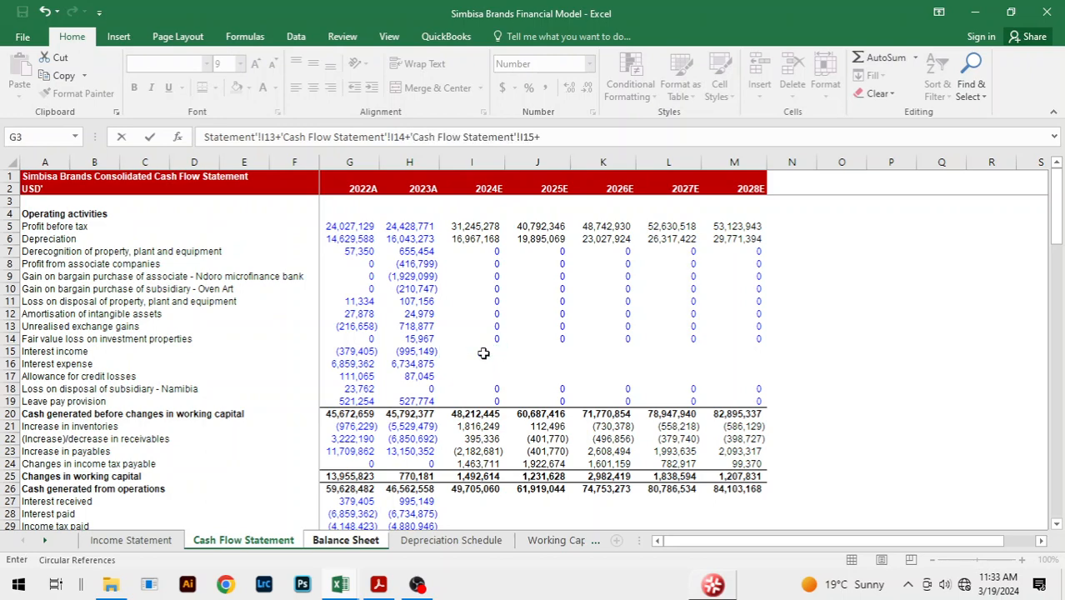
left_click(472, 361)
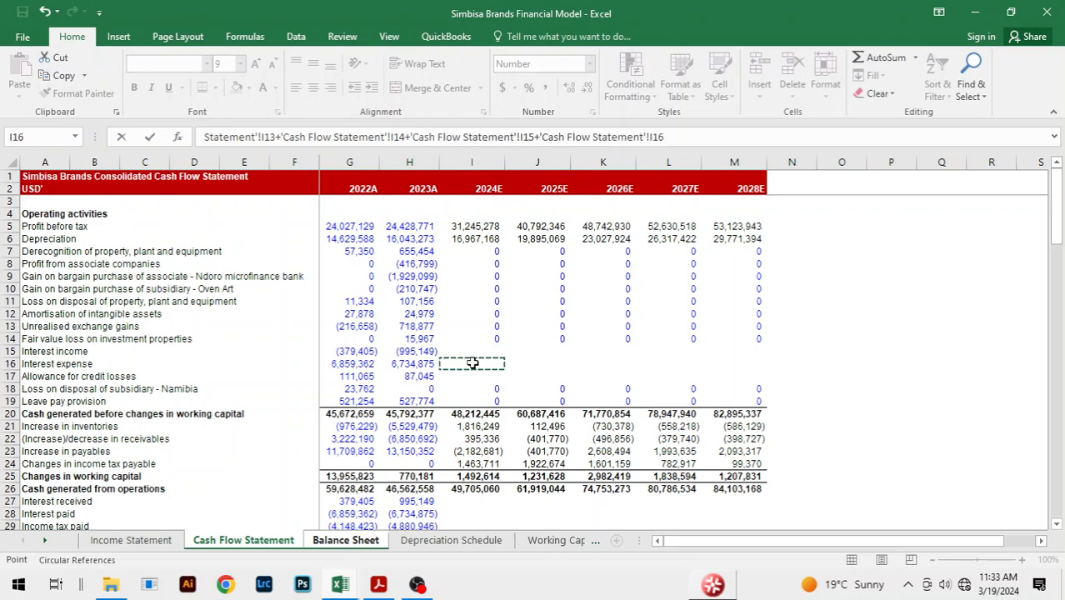
type("+")
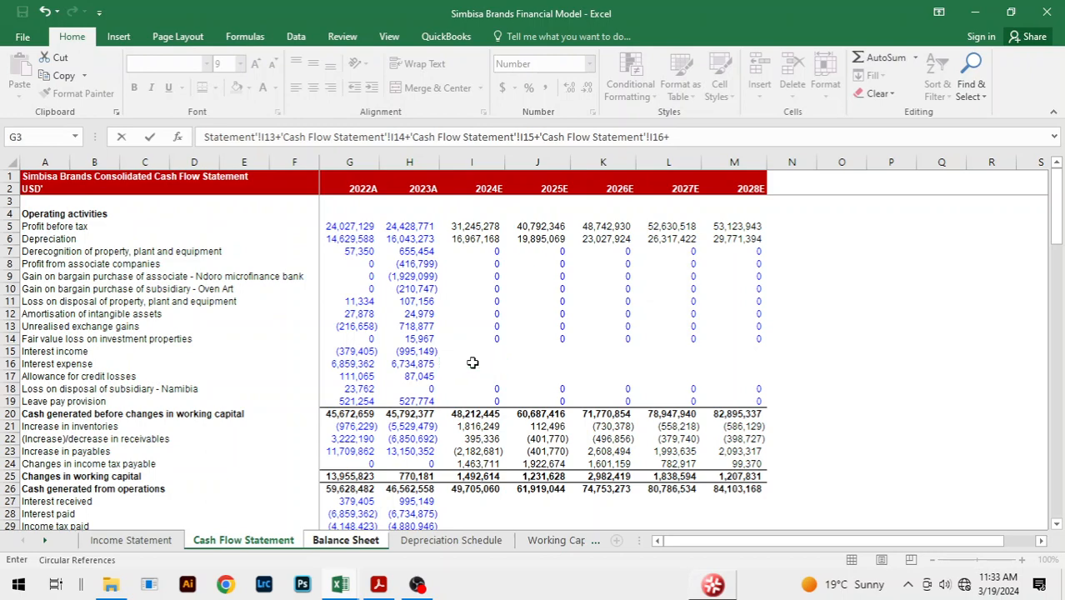
left_click(480, 389)
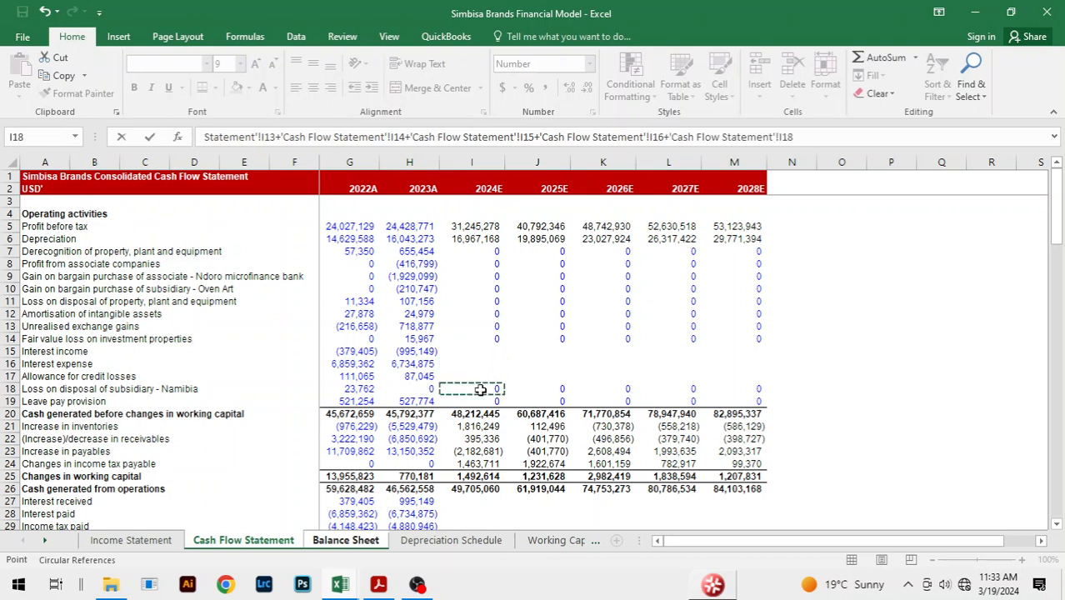
type("+")
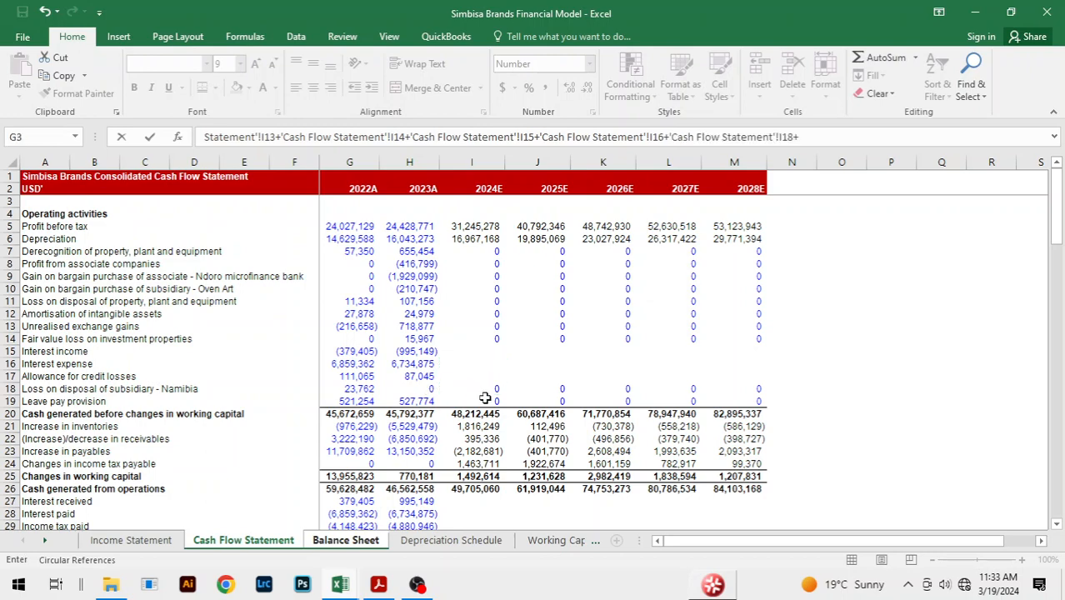
left_click(485, 400)
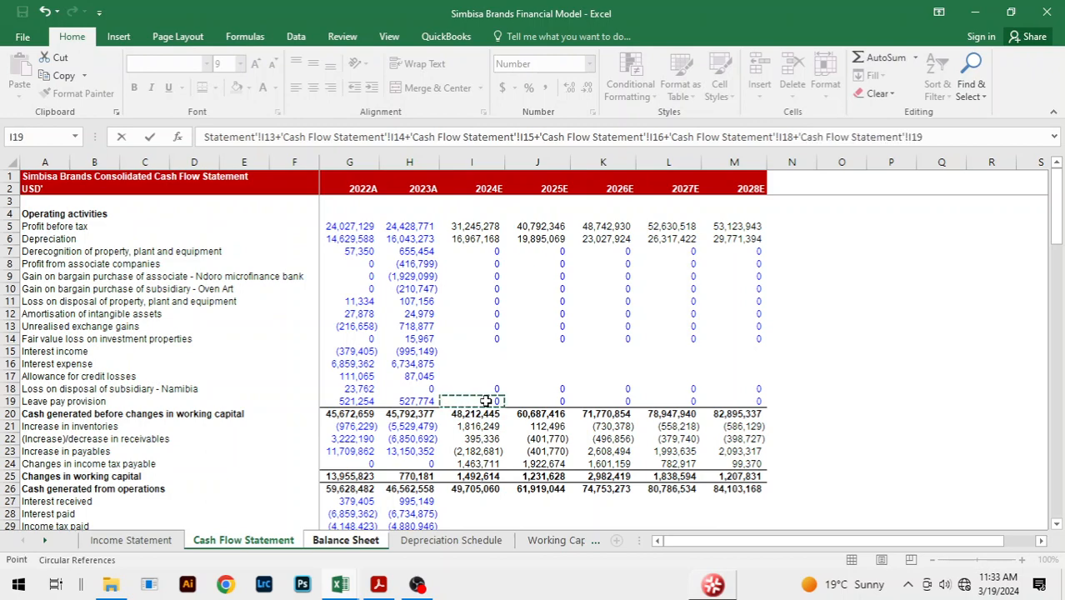
type("+")
- Add 2024E interest received I27, interest paid I28 and income tax paid I29 from the cash flow statement to the formula
scroll(485, 400, "down", 3)
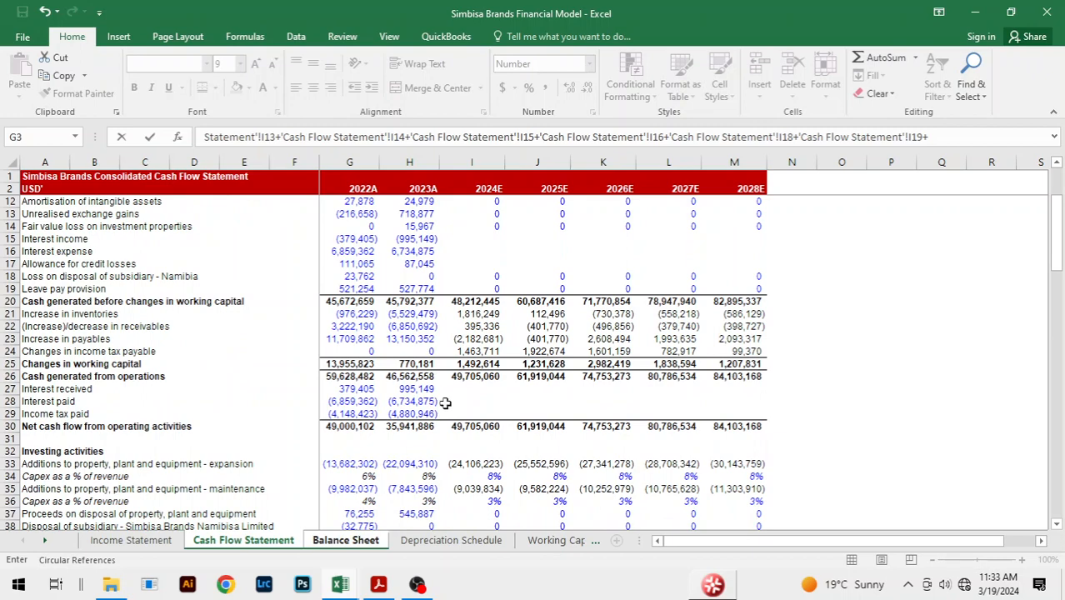
left_click(462, 389)
type("+")
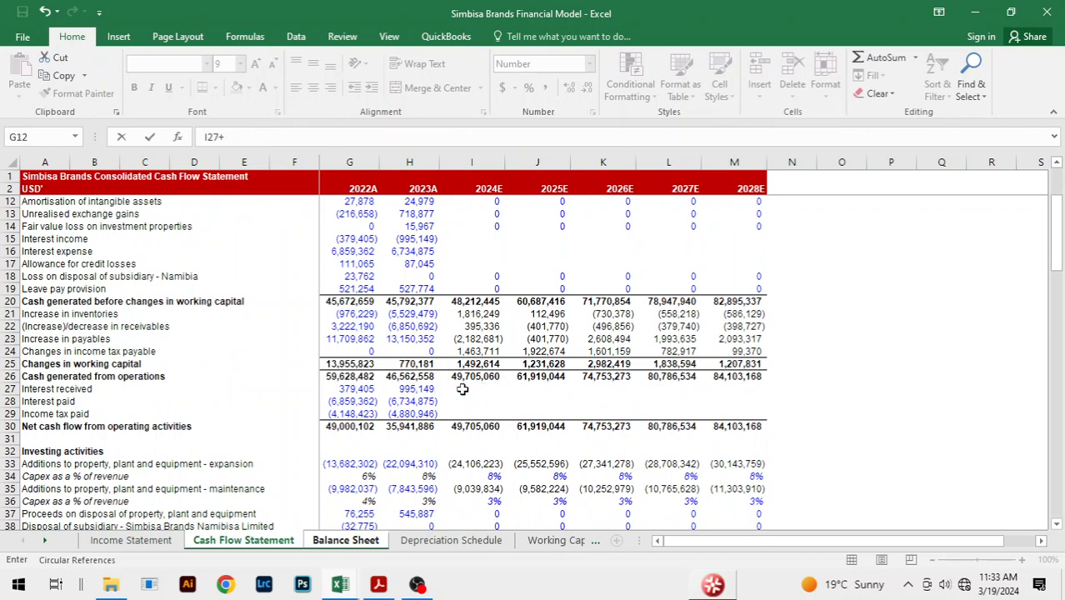
left_click(464, 401)
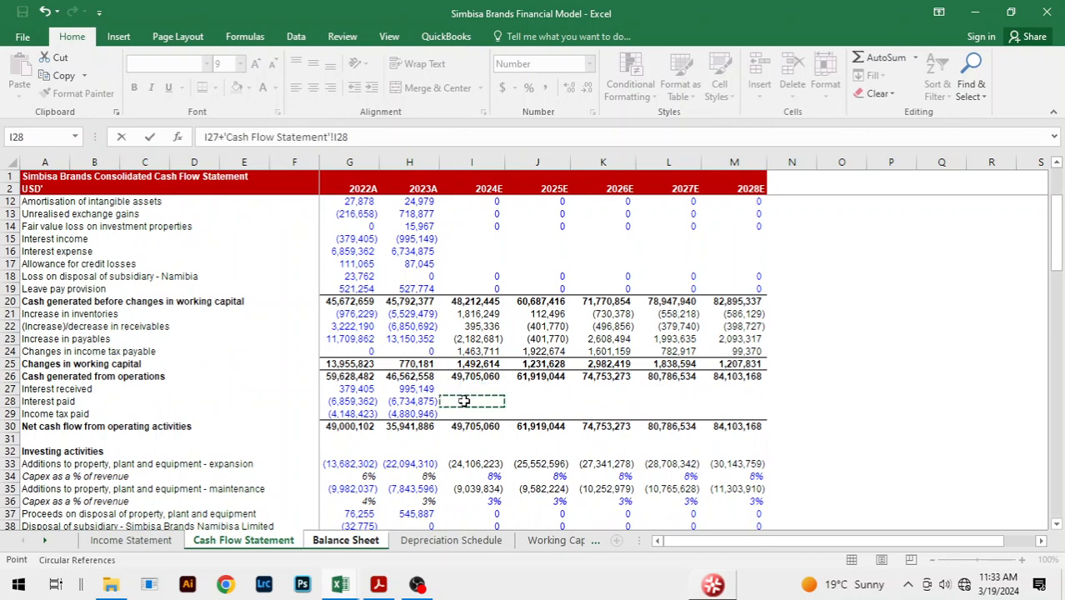
type("+")
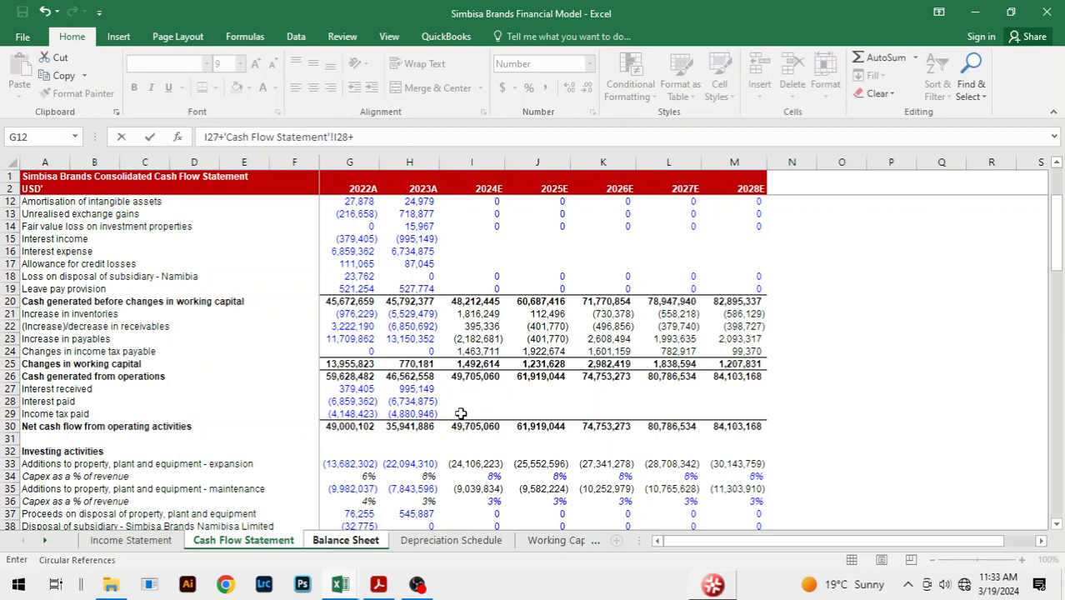
left_click(461, 413)
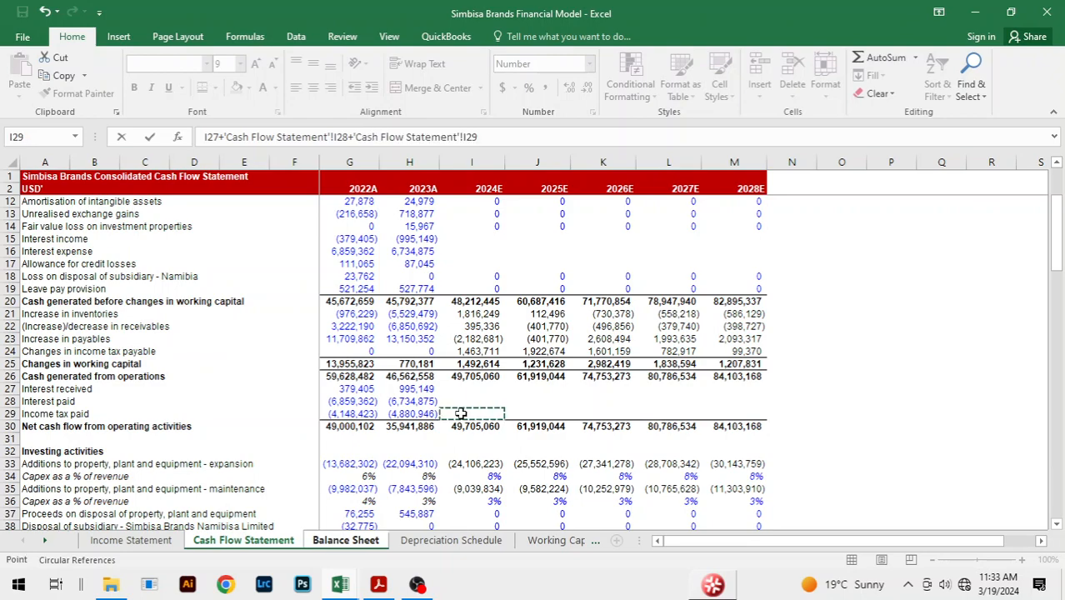
type("+")
- Complete the G26 formula with holding company dividends I48, dividends to non-controlling interests I50 and the Innbucks additional interest purchase I54
scroll(461, 413, "down", 9)
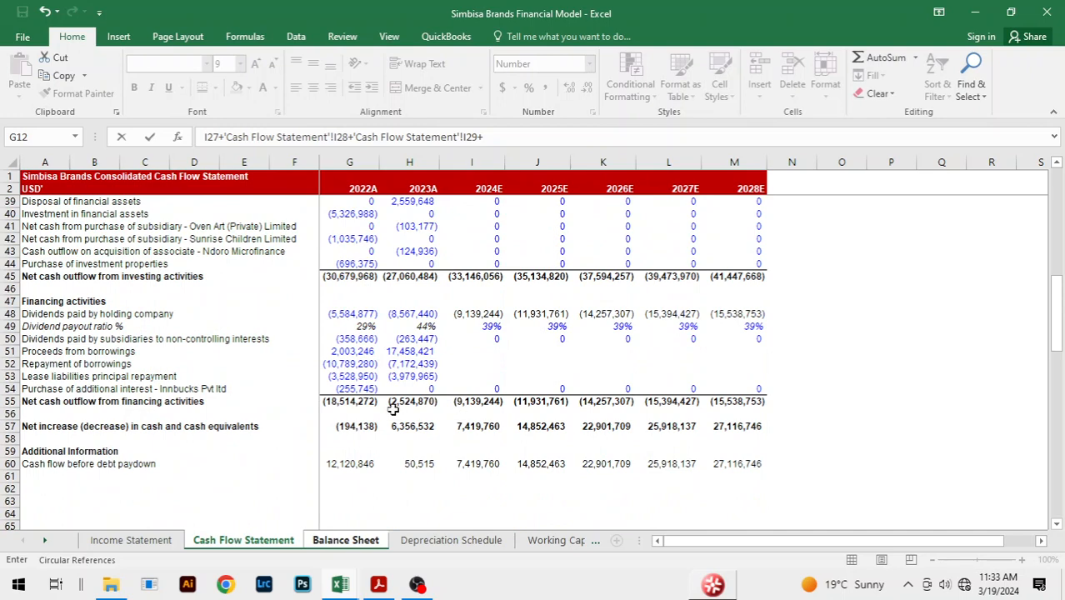
left_click(461, 314)
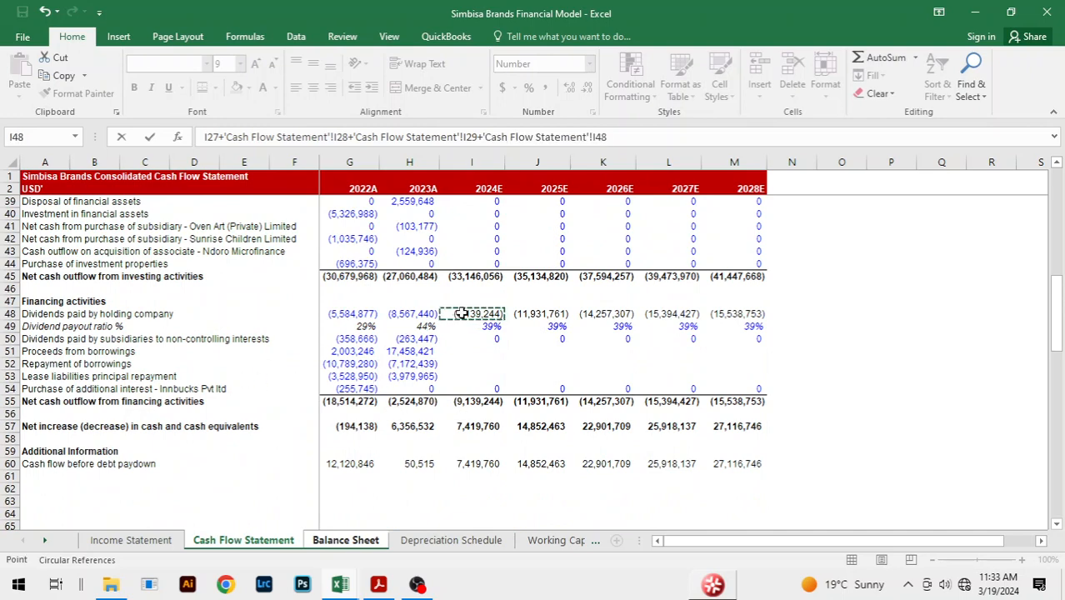
type("+")
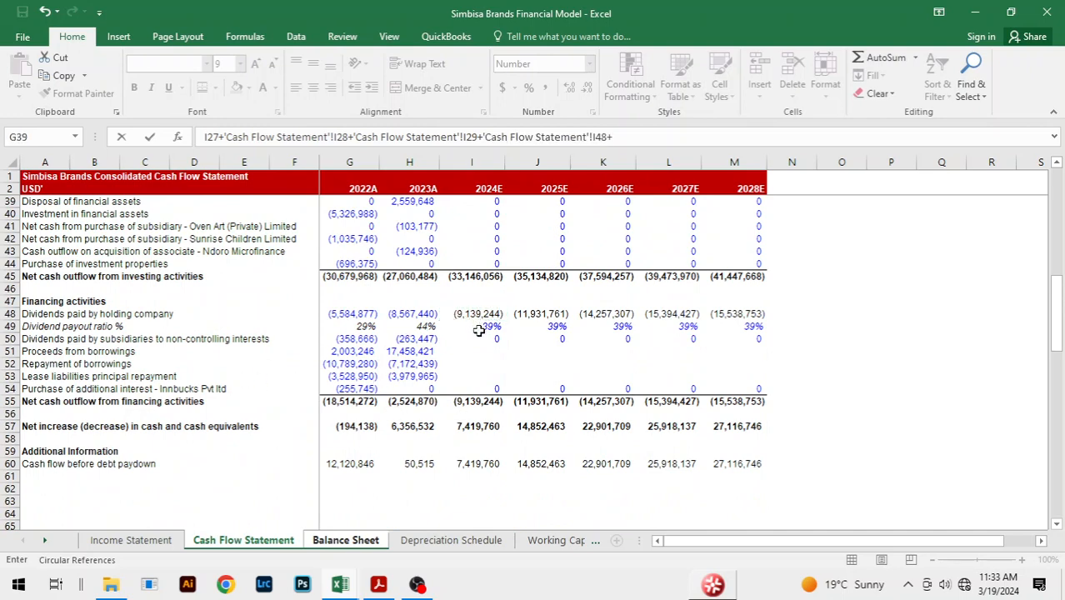
left_click(481, 338)
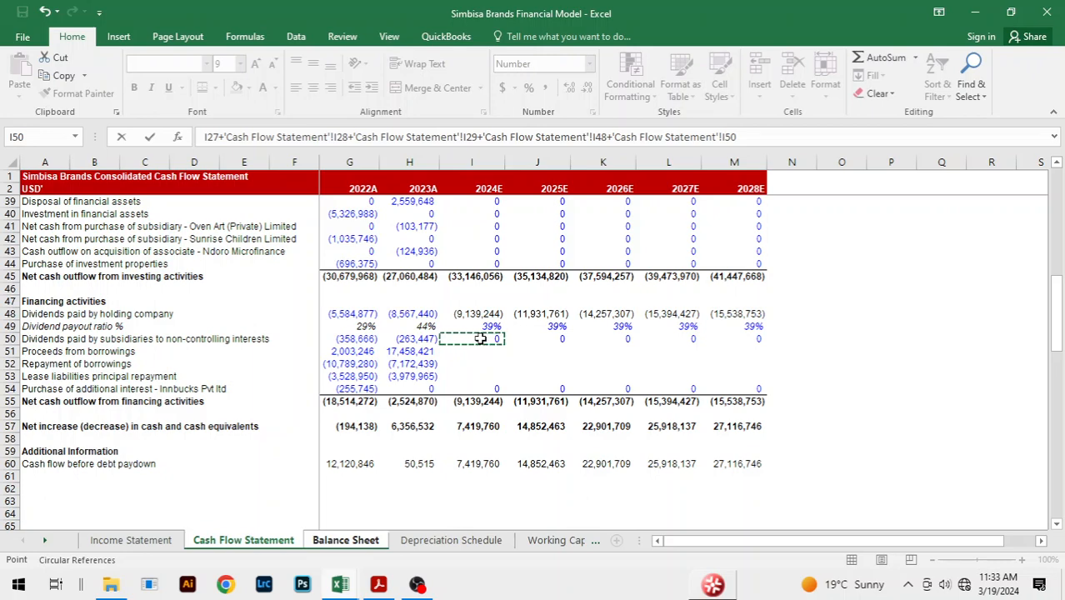
type("+")
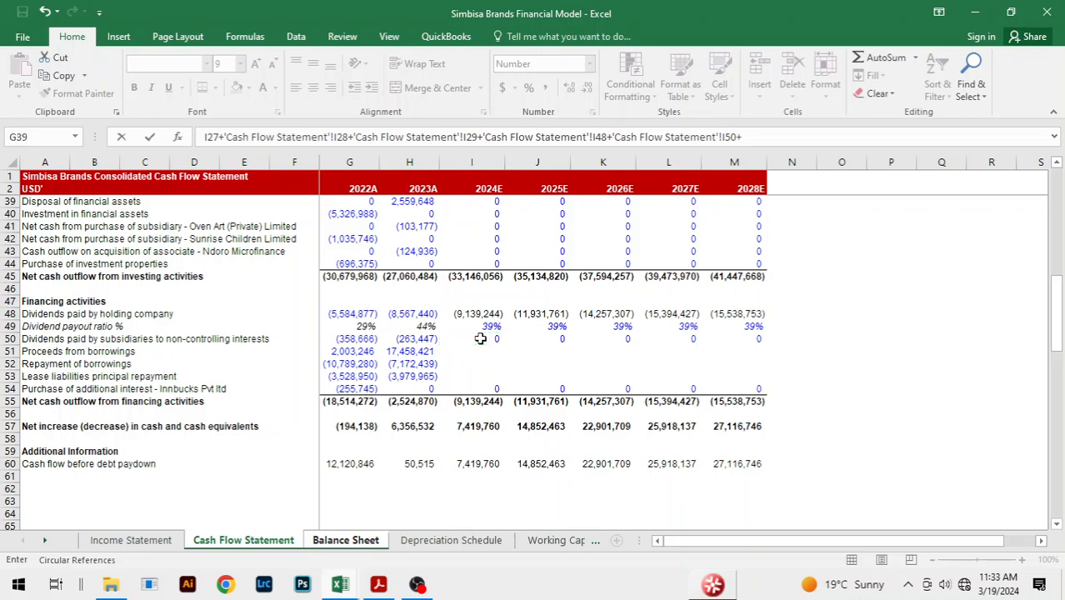
left_click(480, 389)
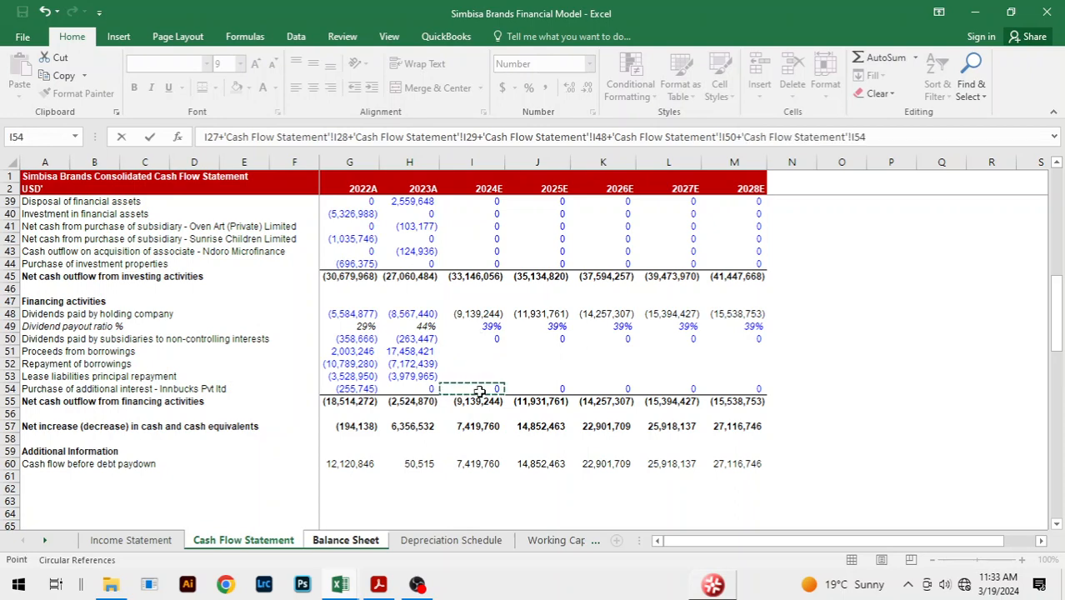
key("Return")
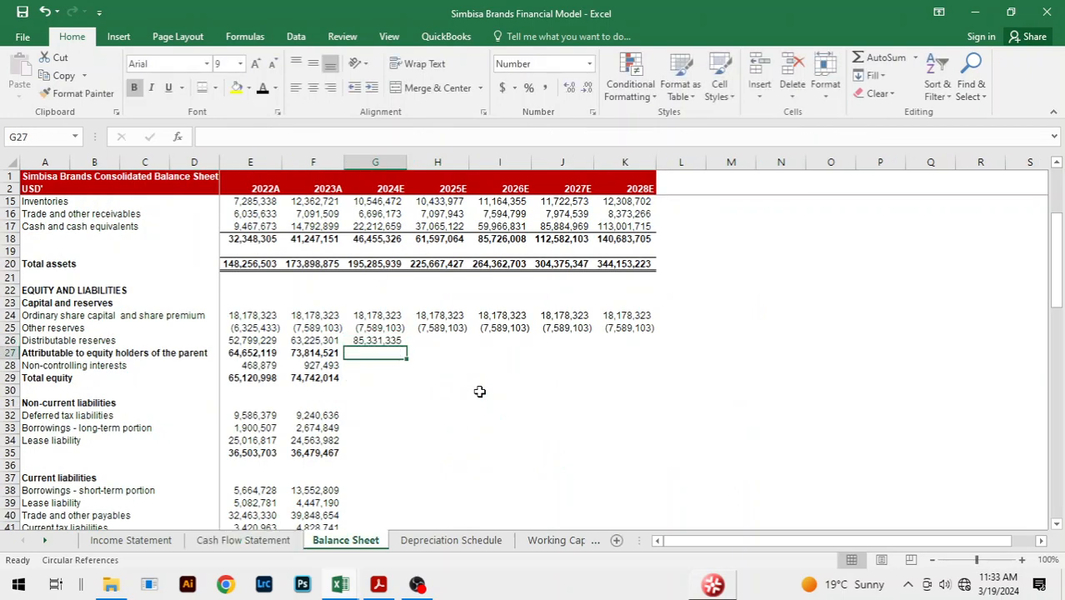
- Fill the 2024E distributable reserves formula in G26 across to 2028E
key("Up")
key("shift+Right")
key("shift+Right")
key("shift+Right")
key("shift+Right")
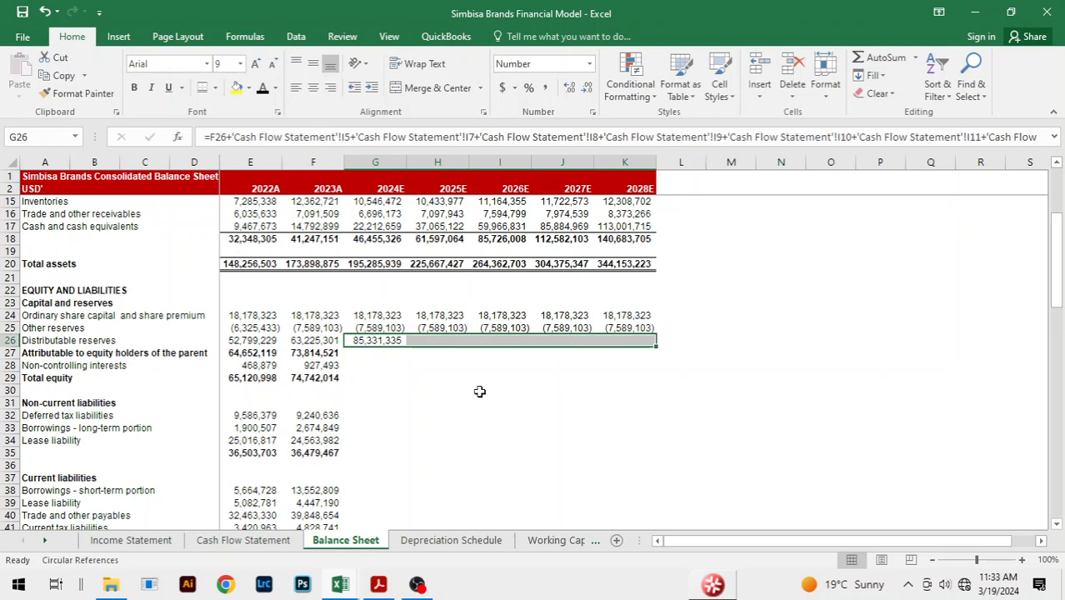
key("ctrl+r")
- Extend the 2023A total attributable to equity holders of the parent, =SUM(F24:F26), across 2024E to 2028E
left_click(324, 353)
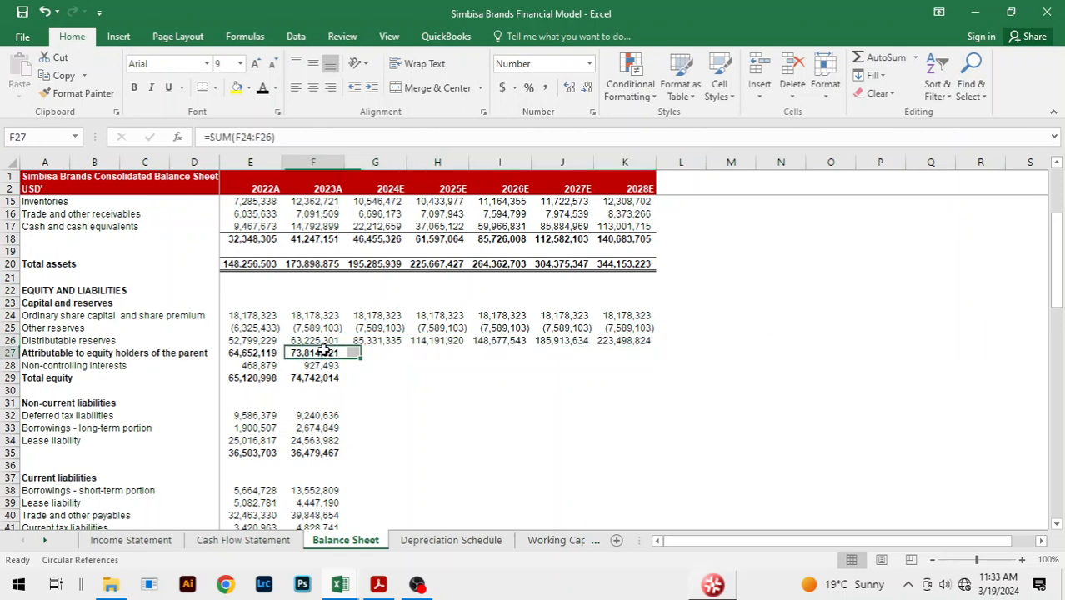
key("shift+Right")
key("shift+Right")
key("shift+Right")
key("shift+Right")
key("shift+Right")
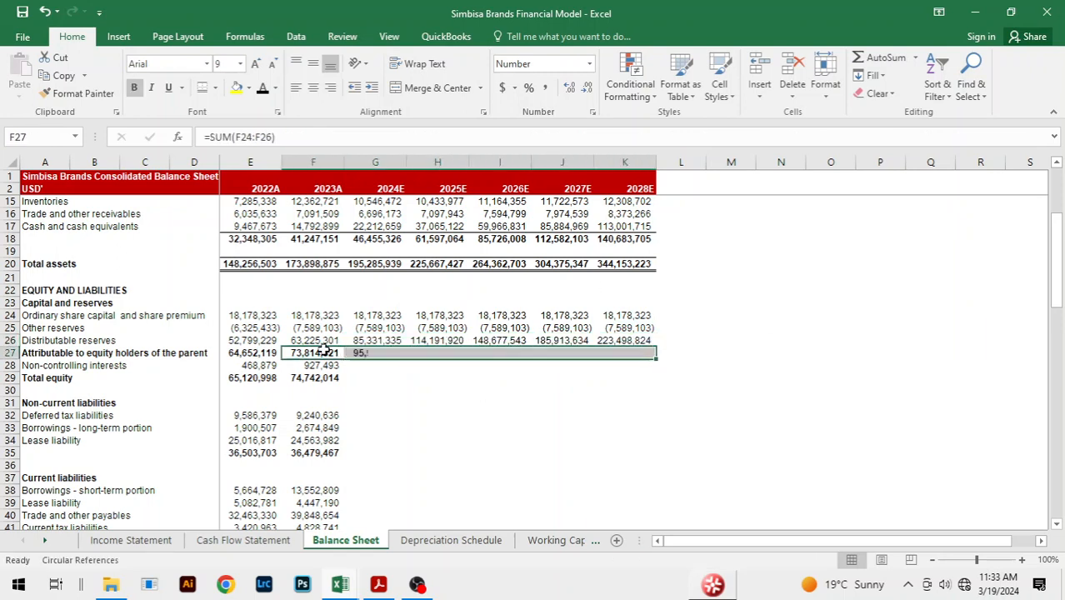
- Set 2024E non-controlling interests in G28 equal to the 2023A balance with =F28, checking the cash flow statement first
left_click(325, 365)
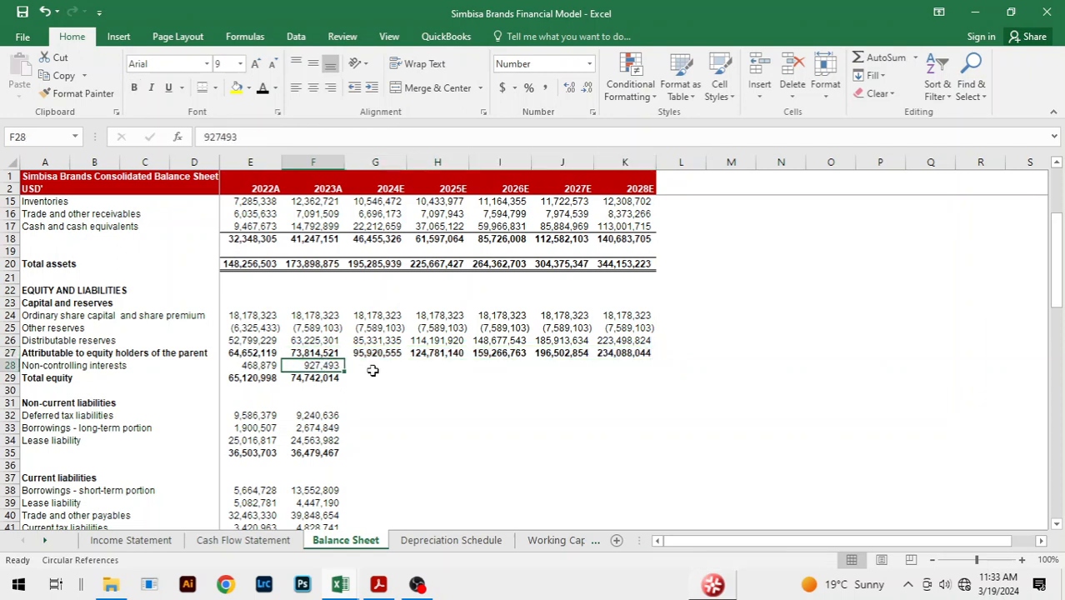
left_click(379, 369)
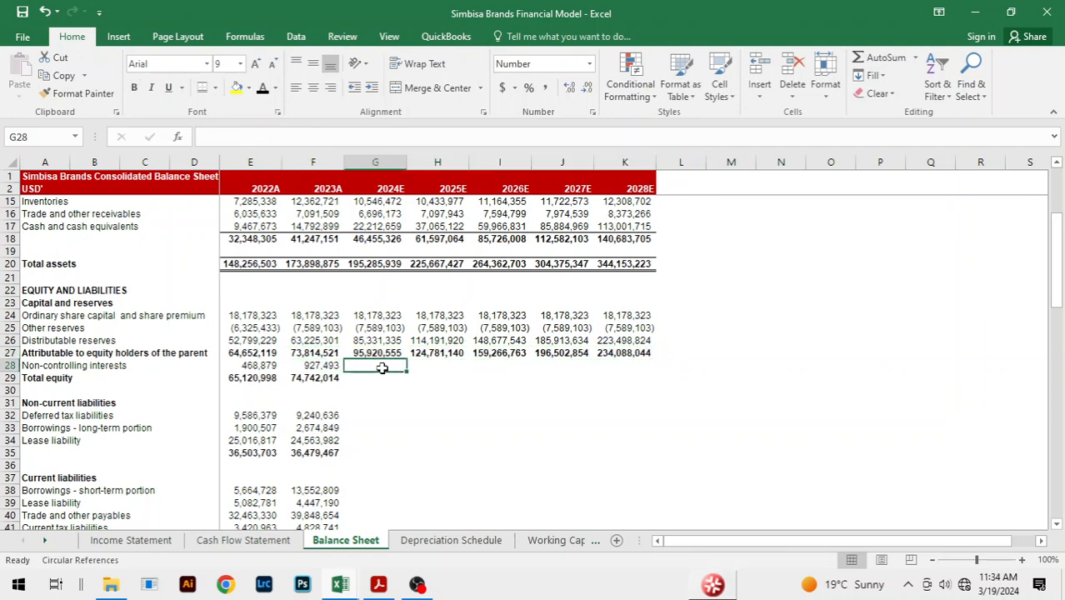
key("ctrl+Page_Up")
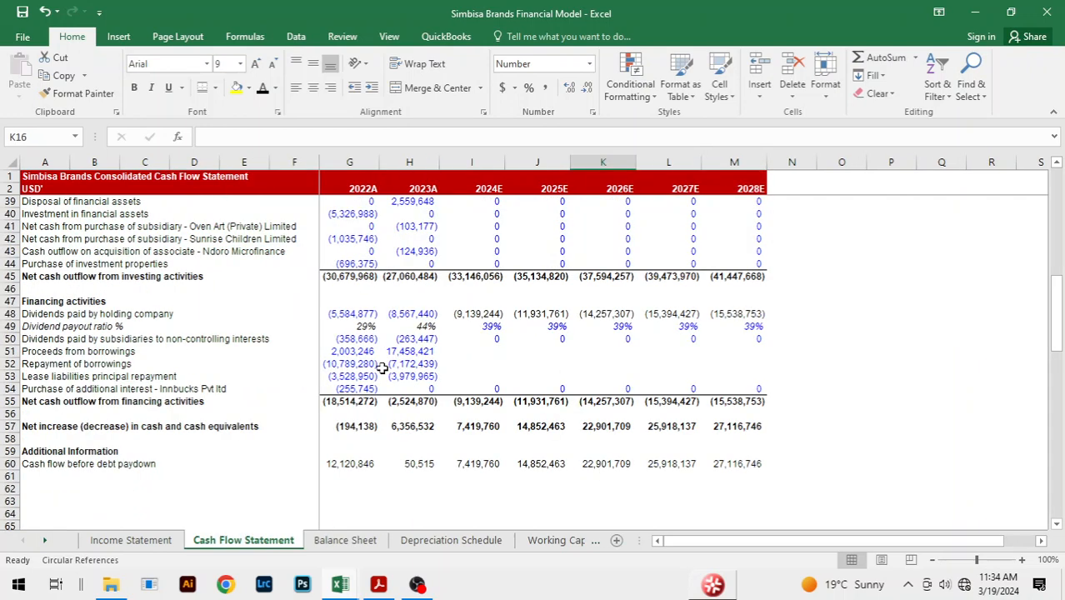
key("ctrl+Page_Down")
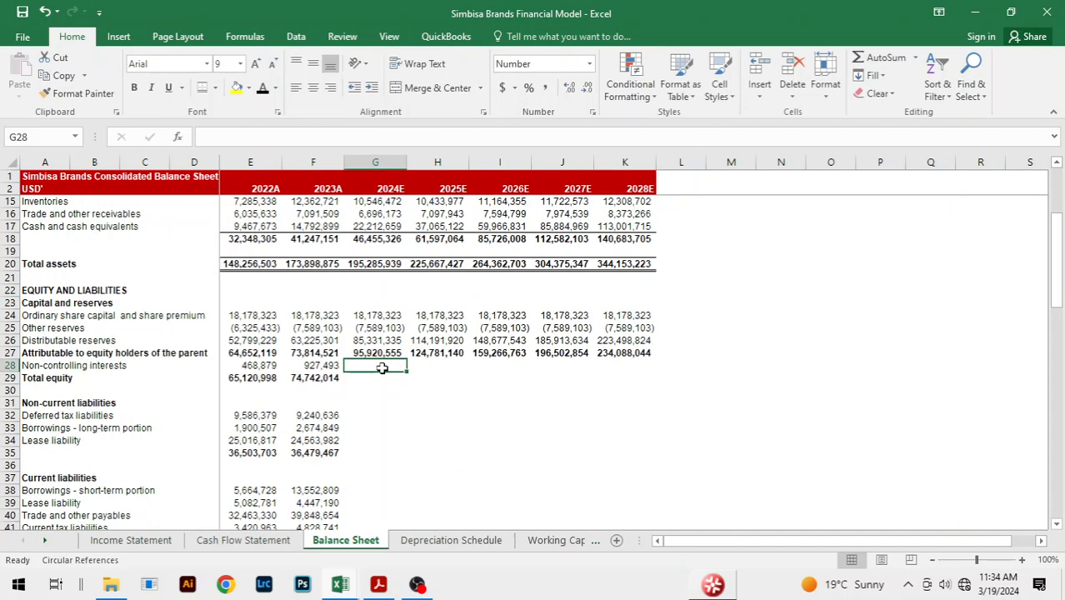
type("=")
key("Left")
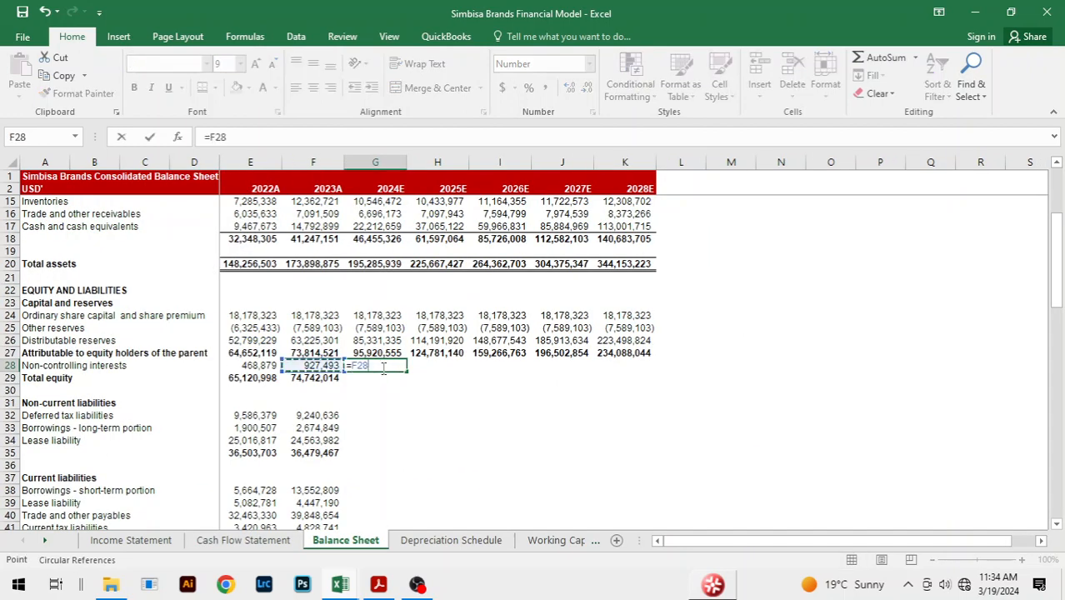
key("Return")
- Fill the 2024E non-controlling interests formula across to 2028E
key("Up")
key("shift+Right")
key("shift+Right")
key("shift+Right")
key("shift+Right")
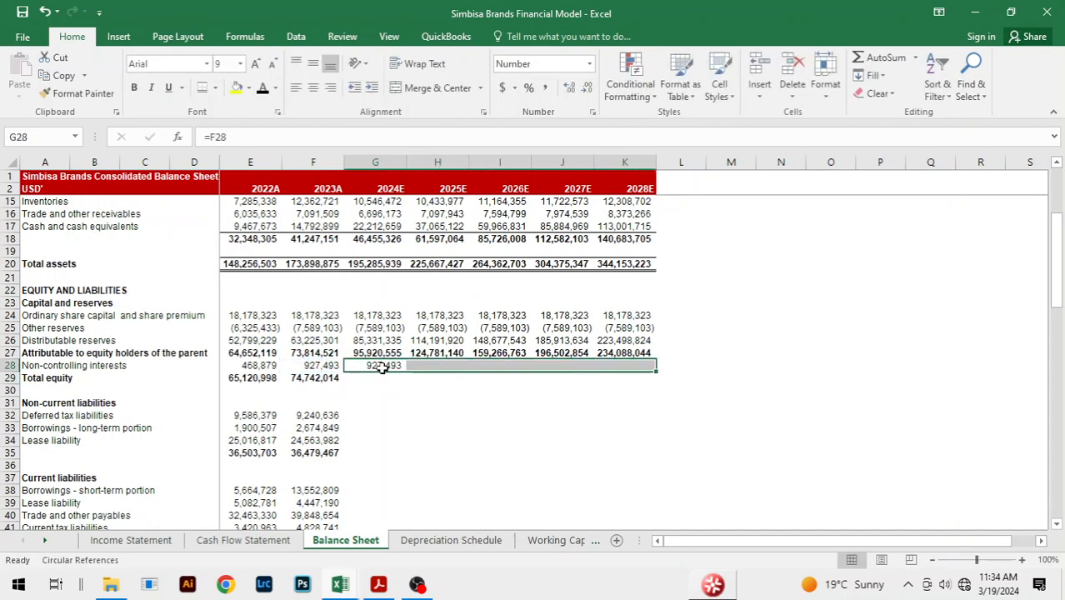
key("ctrl+r")
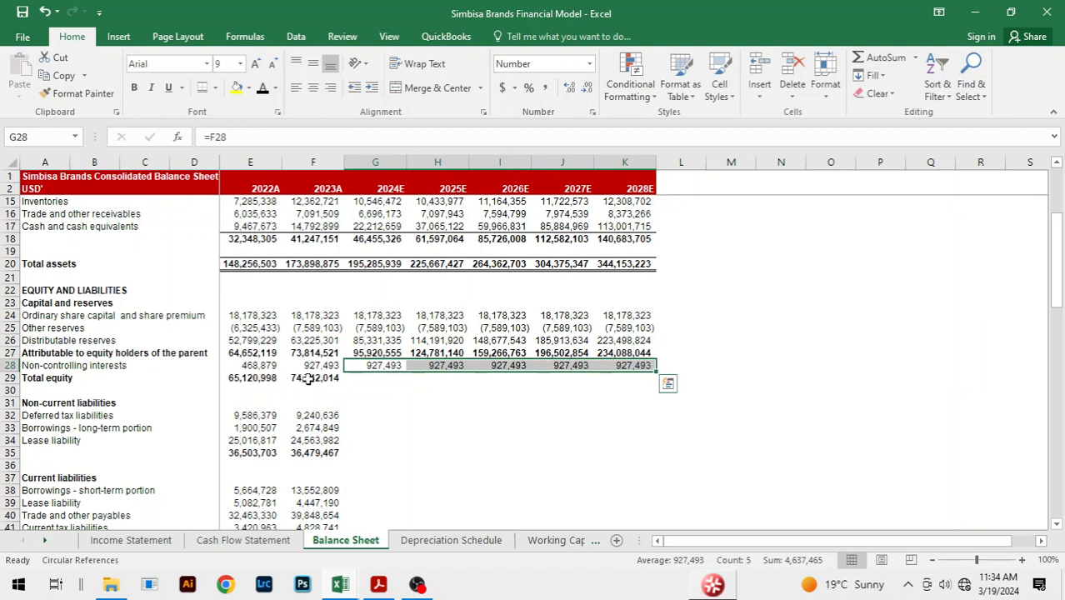
- Extend the 2023A total equity formula, =F27+F28, across 2024E to 2028E
left_click(313, 377)
key("shift+Right")
key("shift+Right")
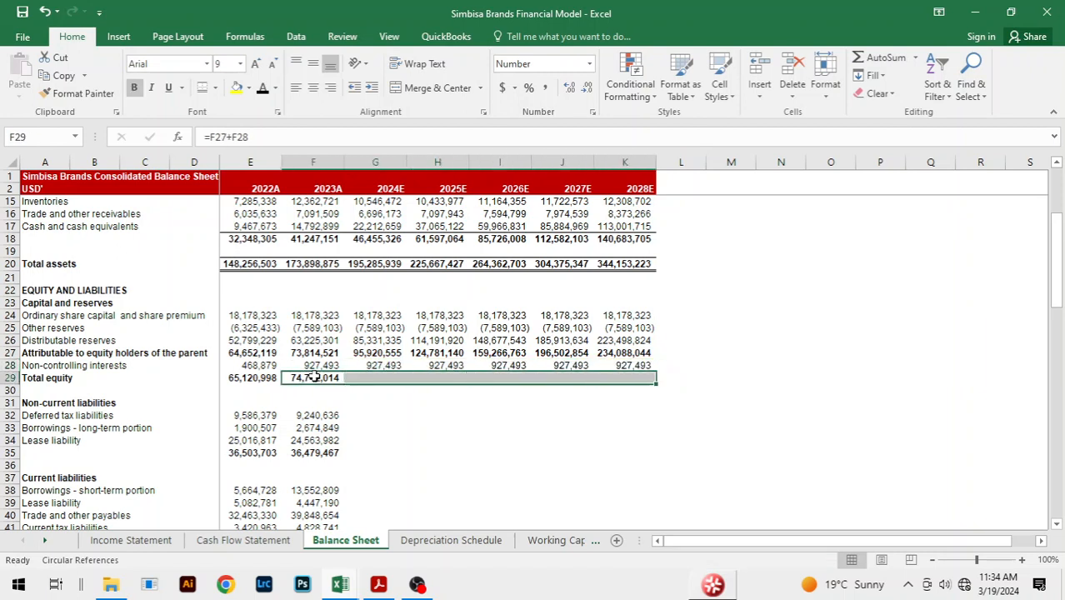
key("ctrl+r")
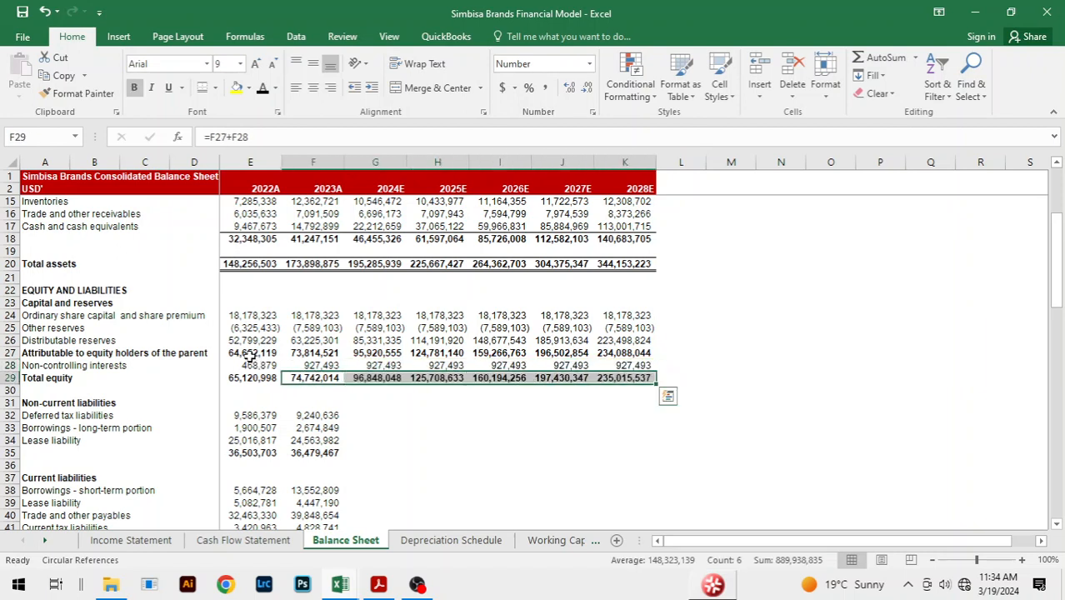
- Add a top border across the equity holders' total in E27:K27 and total equity in E29:K29
left_click(250, 354)
key("ctrl+shift+Right")
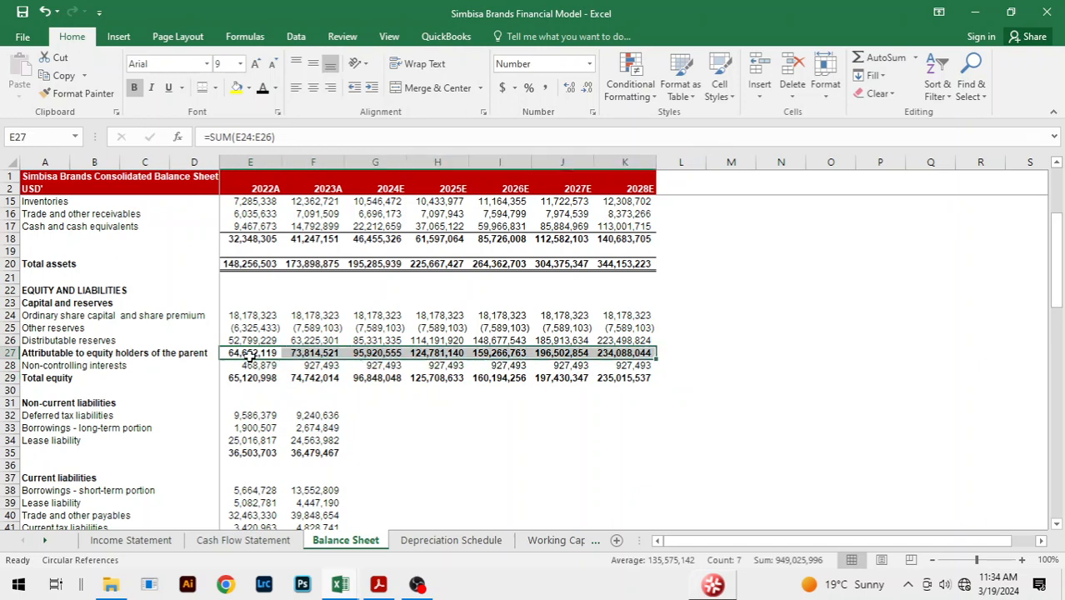
key("Down")
key("Down")
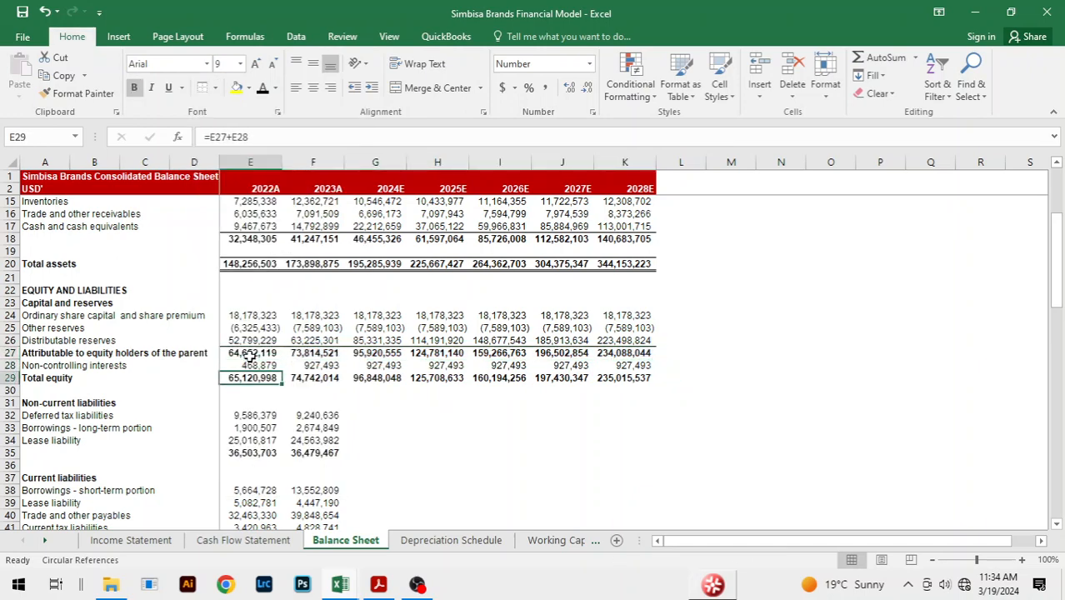
key("ctrl+shift+Right")
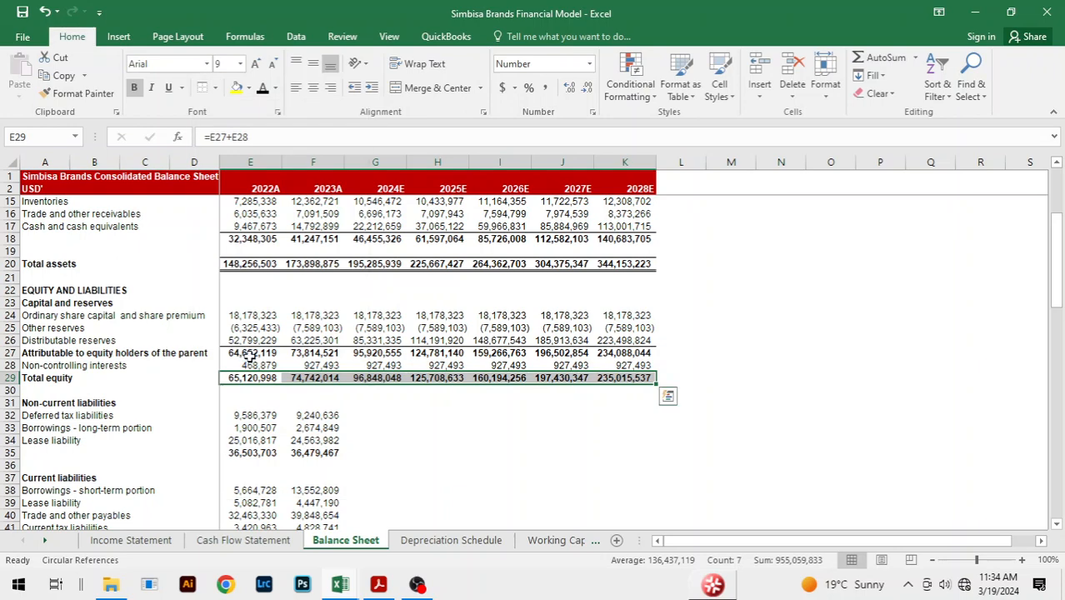
left_click(416, 434)
- Hold deferred tax liabilities at the 2023A balance by entering =F32 in G32 and filling it across to 2028E
scroll(420, 431, "down", 3)
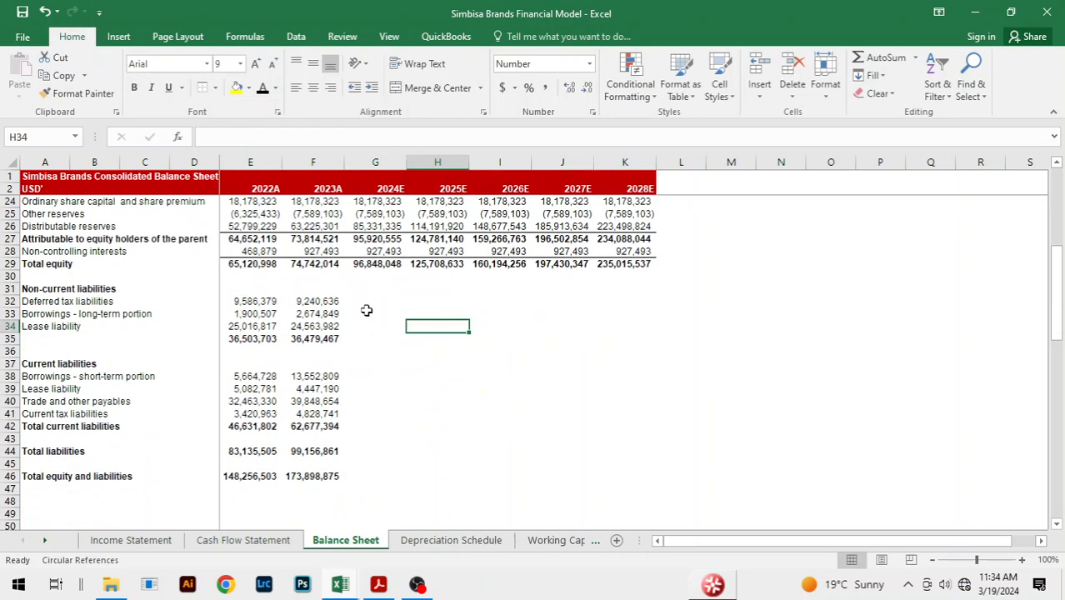
left_click(370, 305)
type("=")
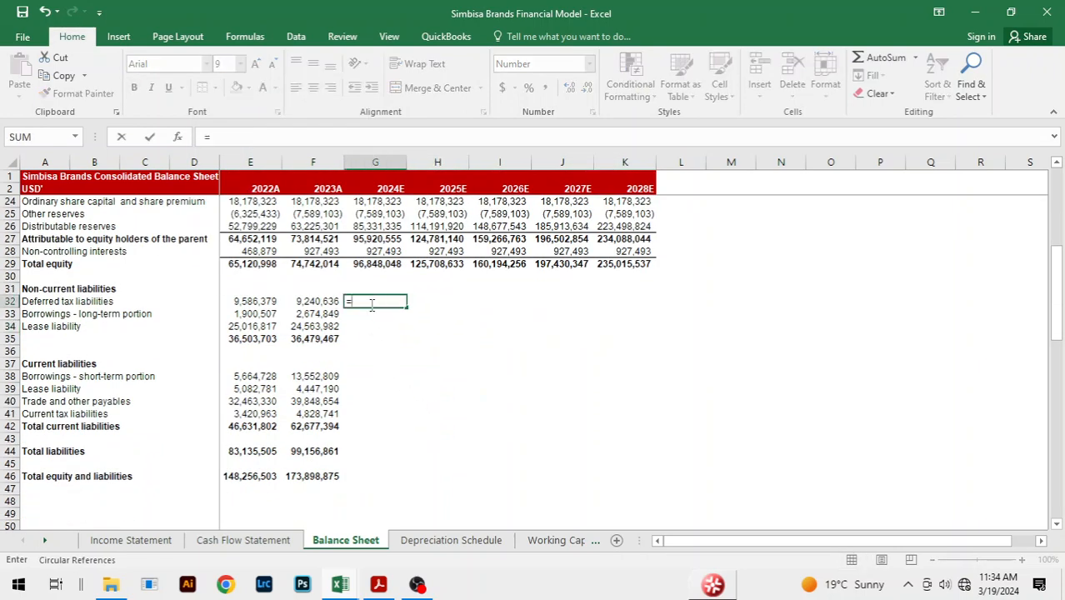
key("Left")
key("Return")
key("Up")
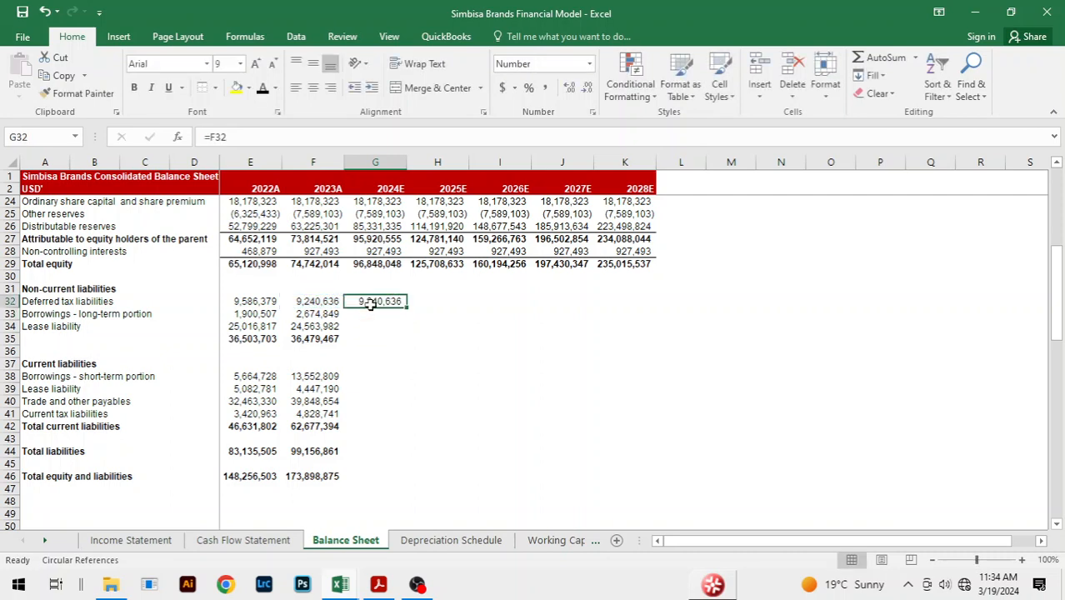
key("shift+Right")
key("shift+Right")
key("shift+Right")
key("shift+Right")
key("ctrl+r")
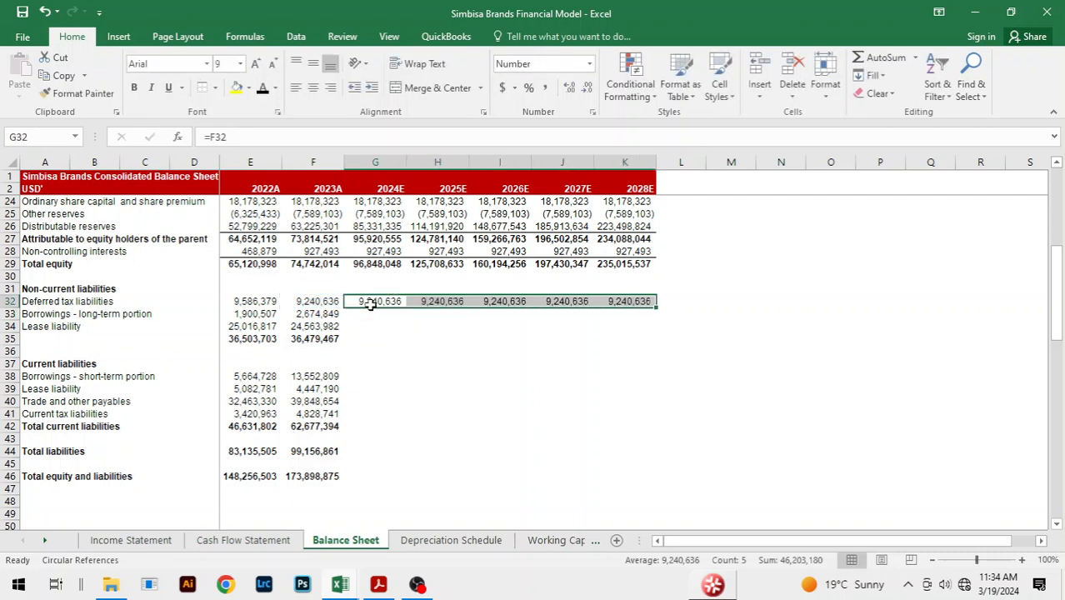
- Enter the 2024E long-term borrowings in G33 as the 2023A balance plus repayment of borrowings, =F33+'Cash Flow Statement'!I52
key("Down")
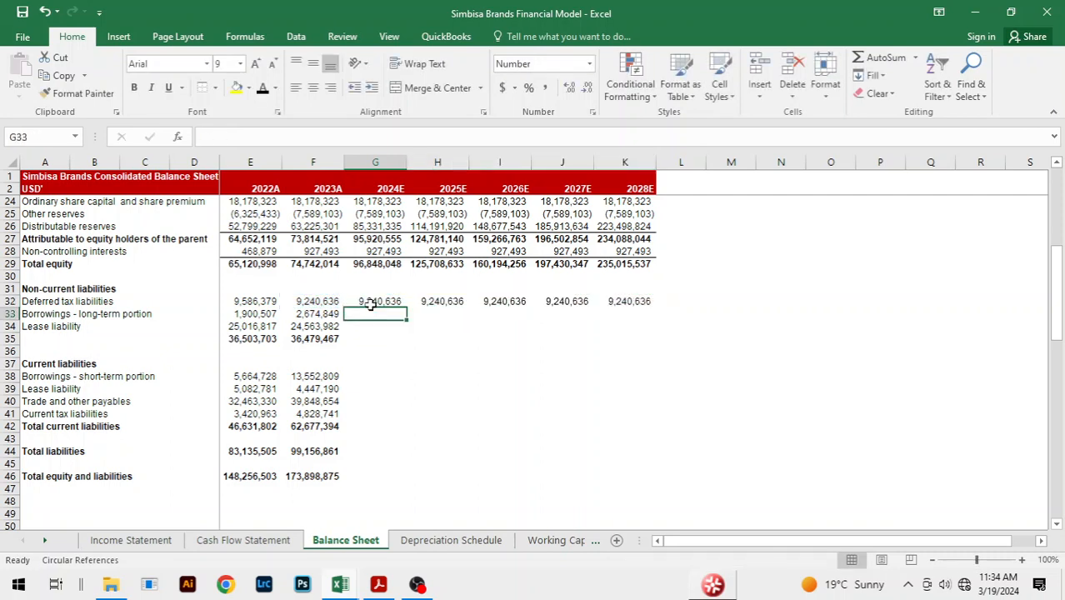
type("=")
key("Left")
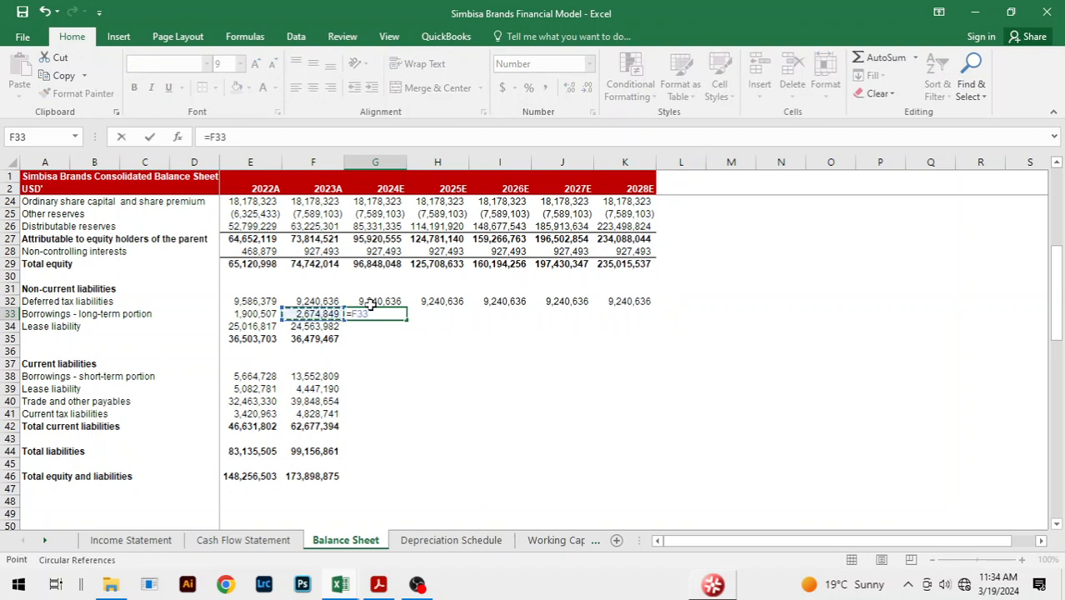
type("+")
key("ctrl+Page_Up")
key("Down")
key("Down")
key("Down")
key("Down")
key("Down")
key("Down")
key("Down")
key("Down")
key("Down")
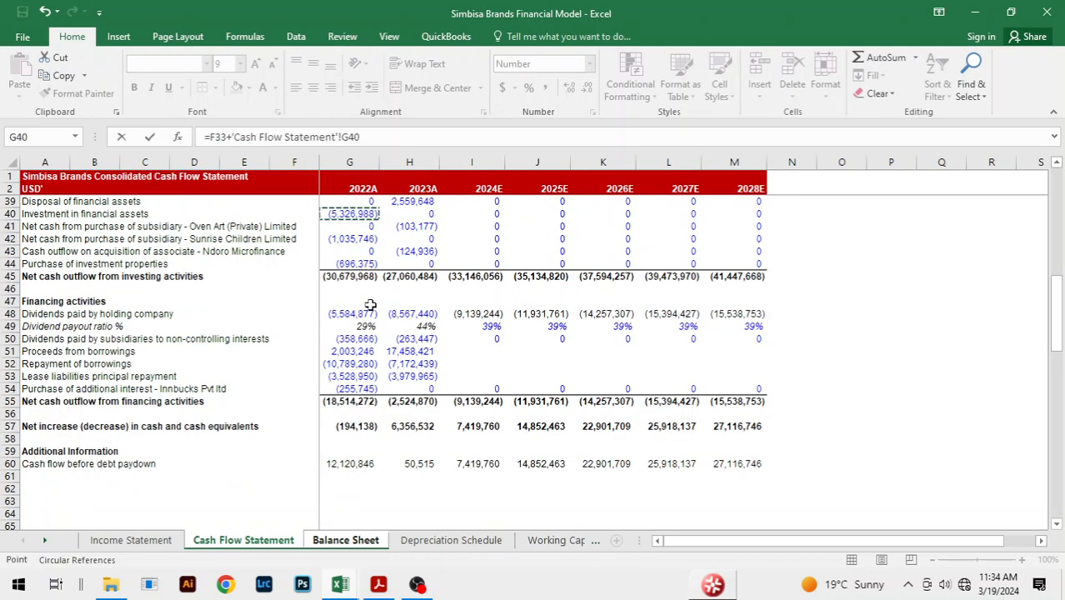
key("Down")
key("Down")
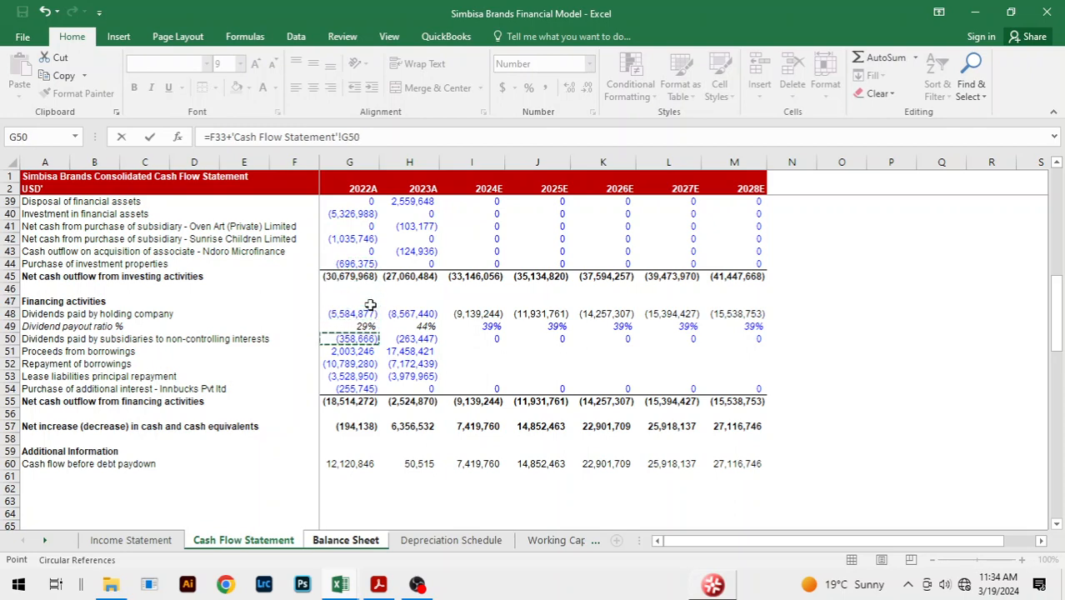
key("Down")
key("Down")
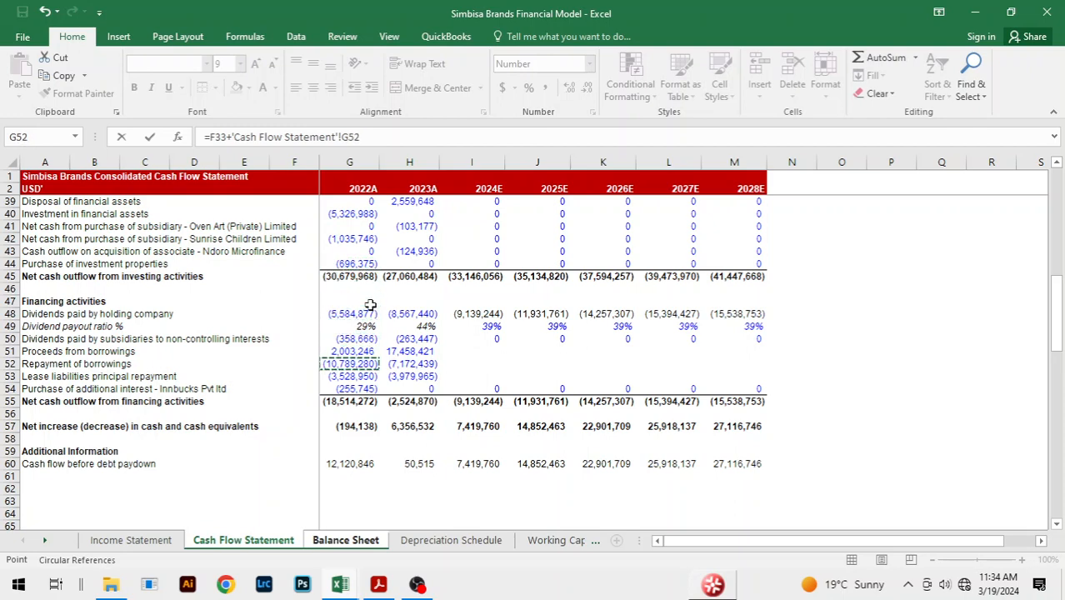
key("Right")
key("Right")
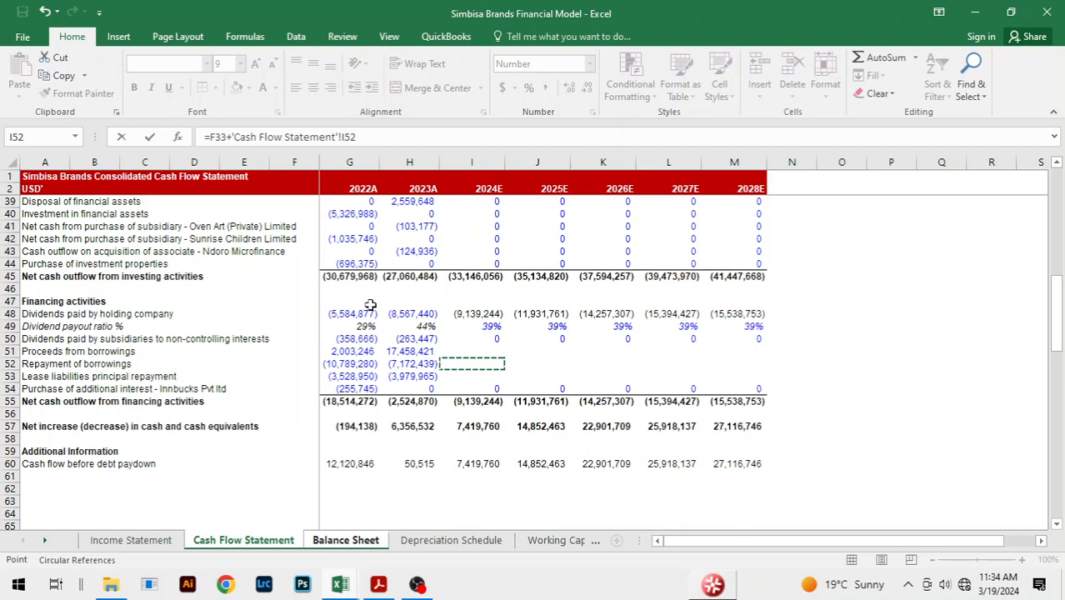
key("Return")
- Fill the long-term borrowings formula in G33 across to 2028E
key("shift+Right")
key("shift+Right")
key("shift+Right")
key("shift+Right")
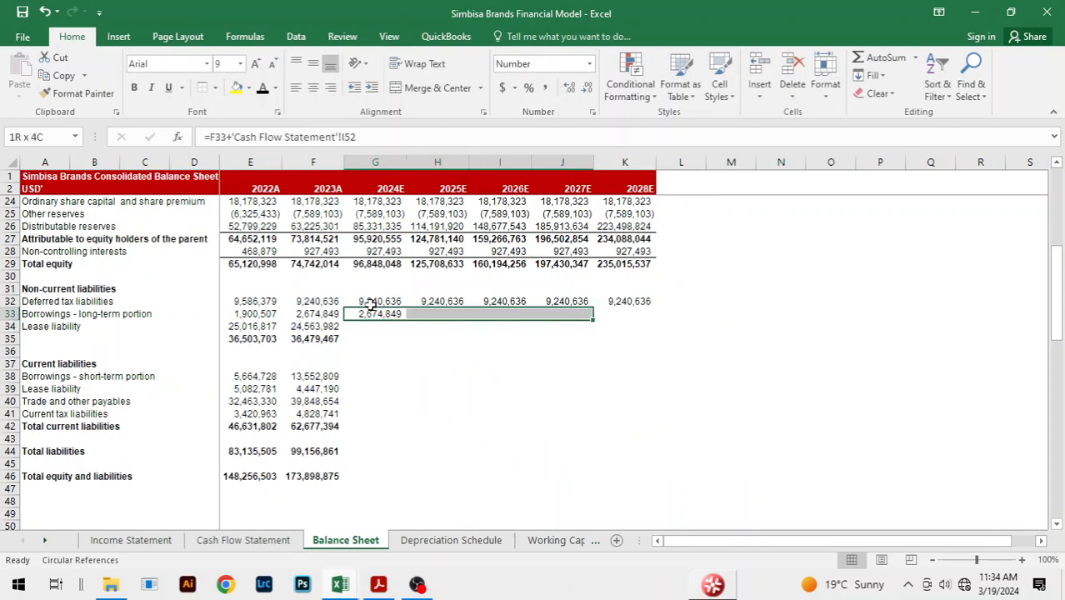
key("ctrl+r")
- Enter the 2024E non-current lease liability in G34 as the 2023A balance plus lease principal repayment, =F34+'Cash Flow Statement'!I53
key("Down")
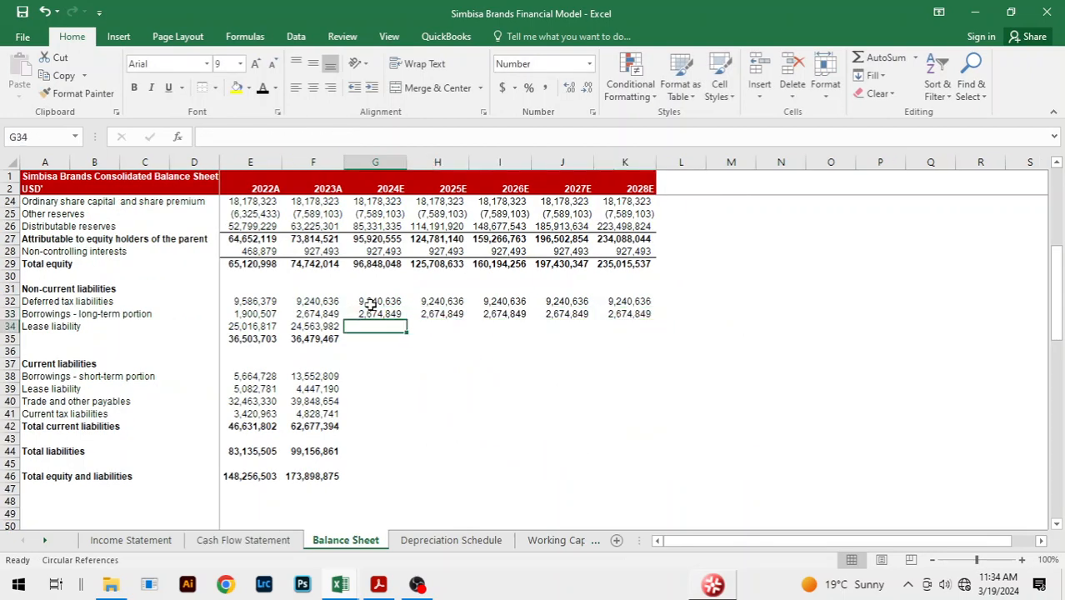
type("=")
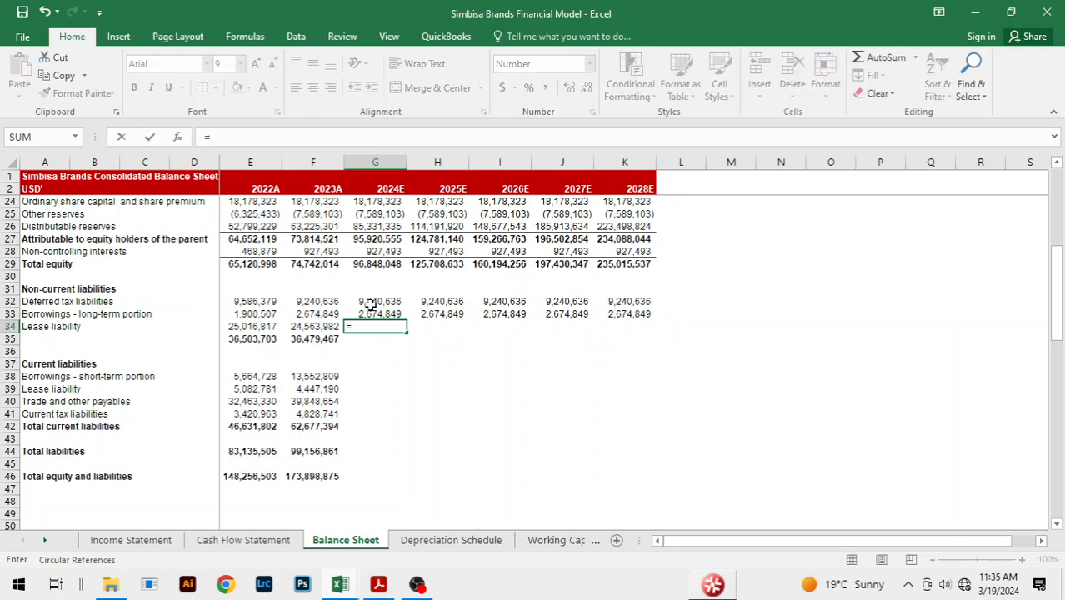
key("Left")
type("+")
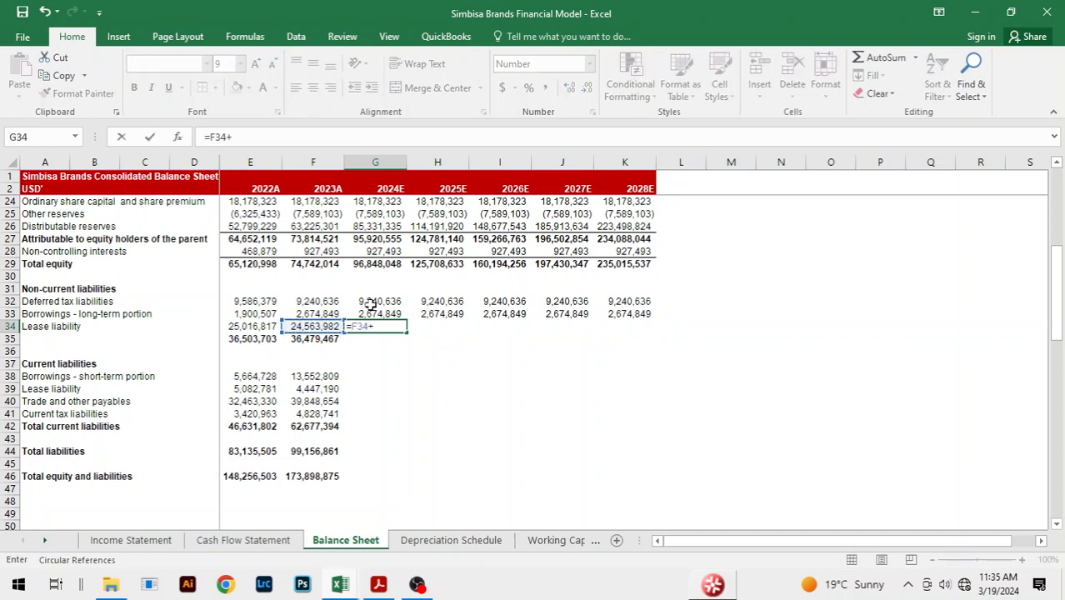
key("ctrl+Page_Up")
key("Down")
key("Down")
key("Down")
key("Down")
key("Down")
key("Down")
key("Down")
key("Down")
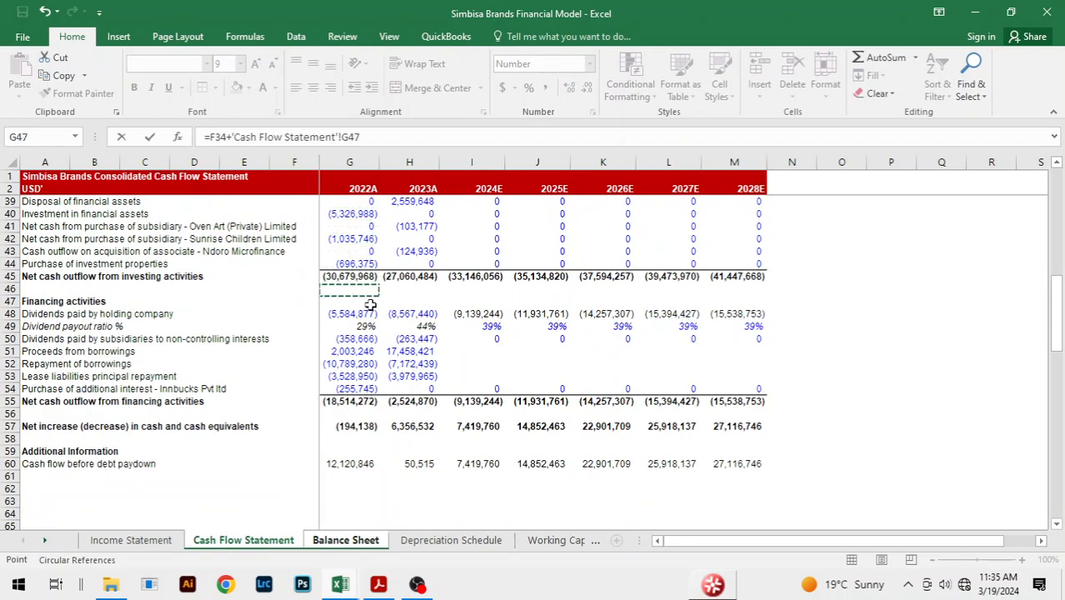
key("Down")
key("Down")
key("Down")
key("Down")
key("Down")
key("Down")
key("Right")
key("Right")
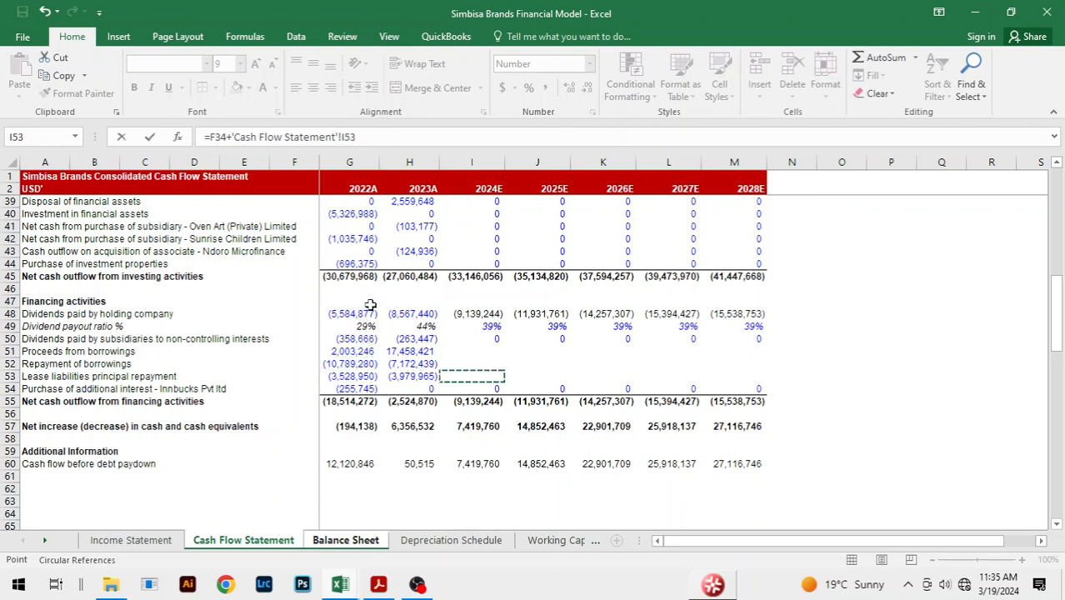
key("Return")
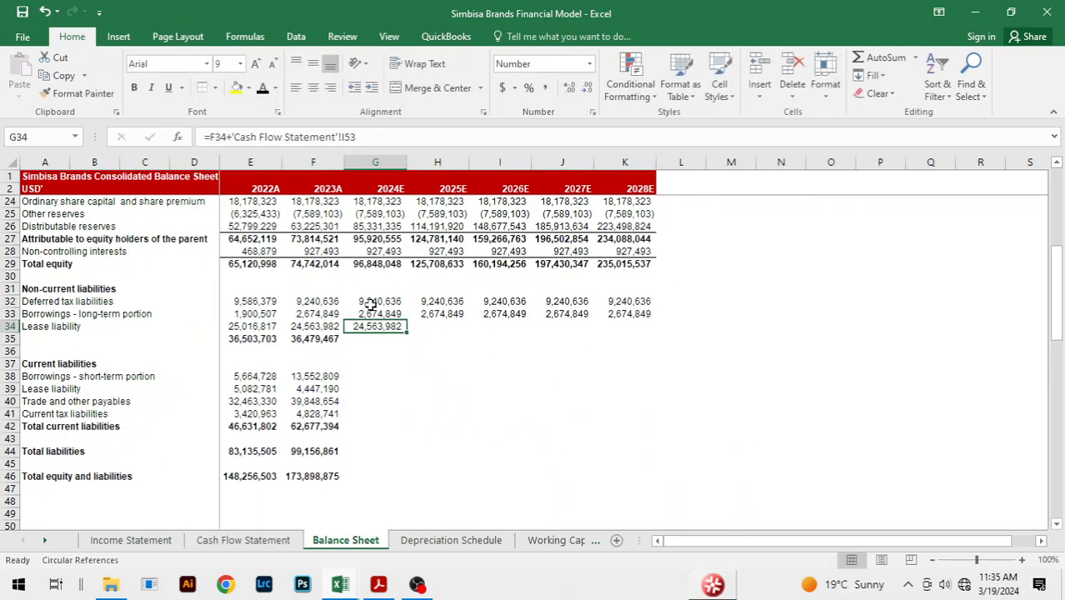
- Fill the non-current lease liability formula in G34 across to 2028E
key("shift+Right")
key("shift+Right")
key("shift+Right")
key("shift+Right")
key("ctrl+r")
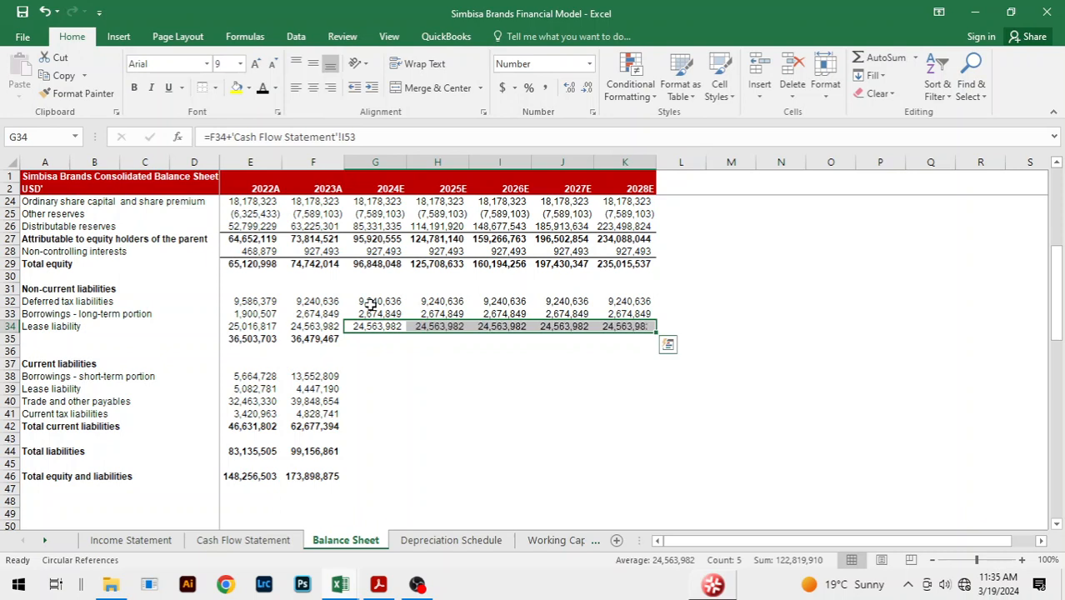
- Extend the 2023A non-current liabilities total, =SUM(F32:F34), across 2024E to 2028E in row 35
key("Down")
key("Left")
key("shift+Right")
key("shift+Right")
key("shift+Right")
key("shift+Right")
key("shift+Right")
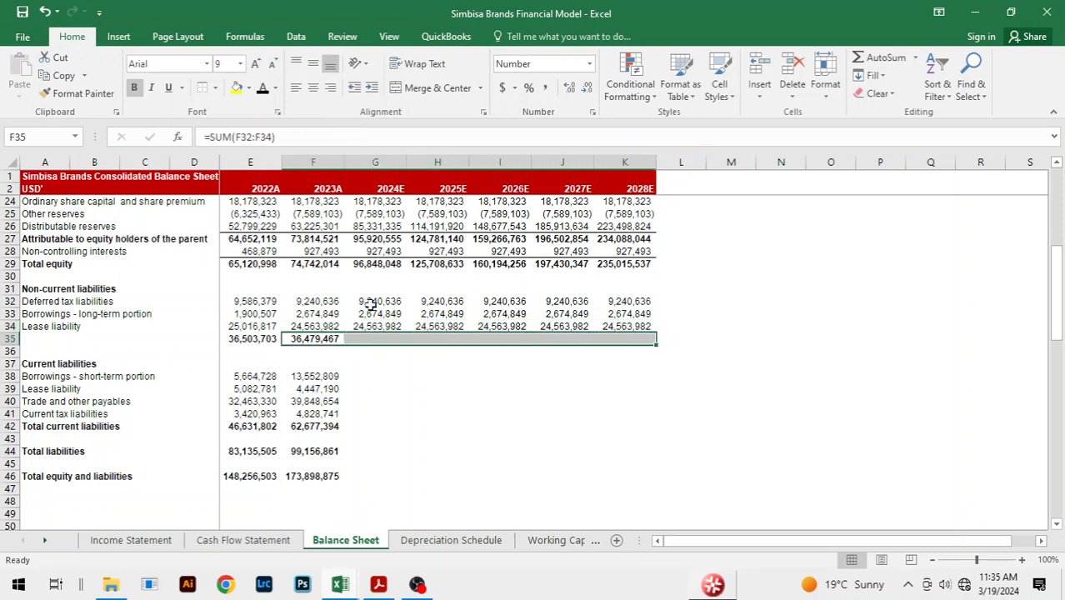
key("ctrl+r")
- Add a top border to the non-current liabilities totals from 2022A to 2028E, E35:K35
key("Left")
key("shift+Right")
key("shift+Right")
key("shift+Right")
key("shift+Right")
key("shift+Right")
key("shift+Right")
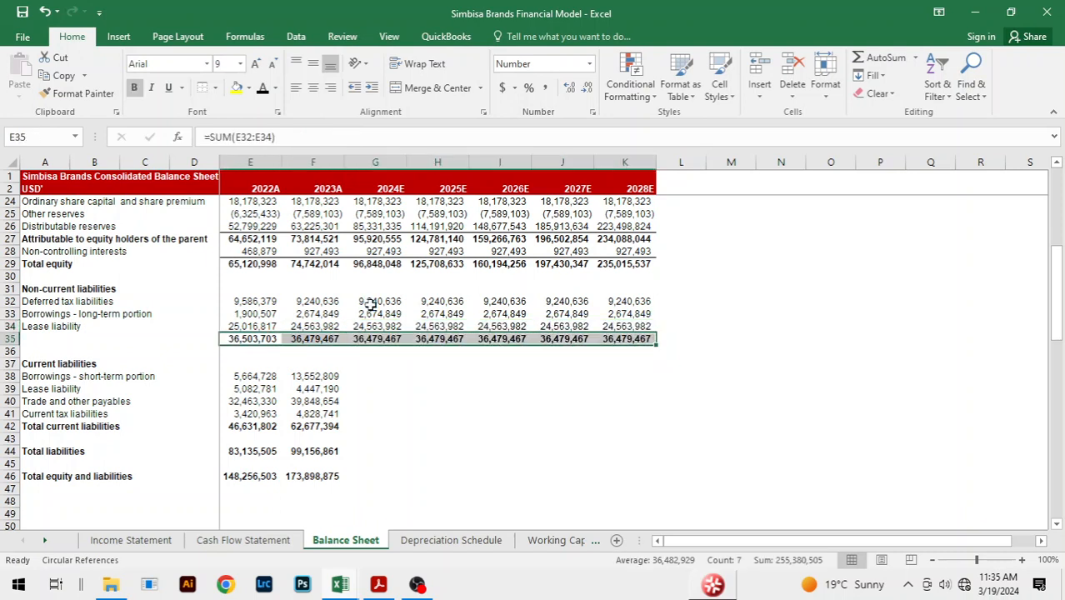
- Enter the 2024E short-term borrowings in G38 as the 2023A balance plus proceeds from borrowings, =F38+'Cash Flow Statement'!I51
key("Down")
key("Down")
key("Down")
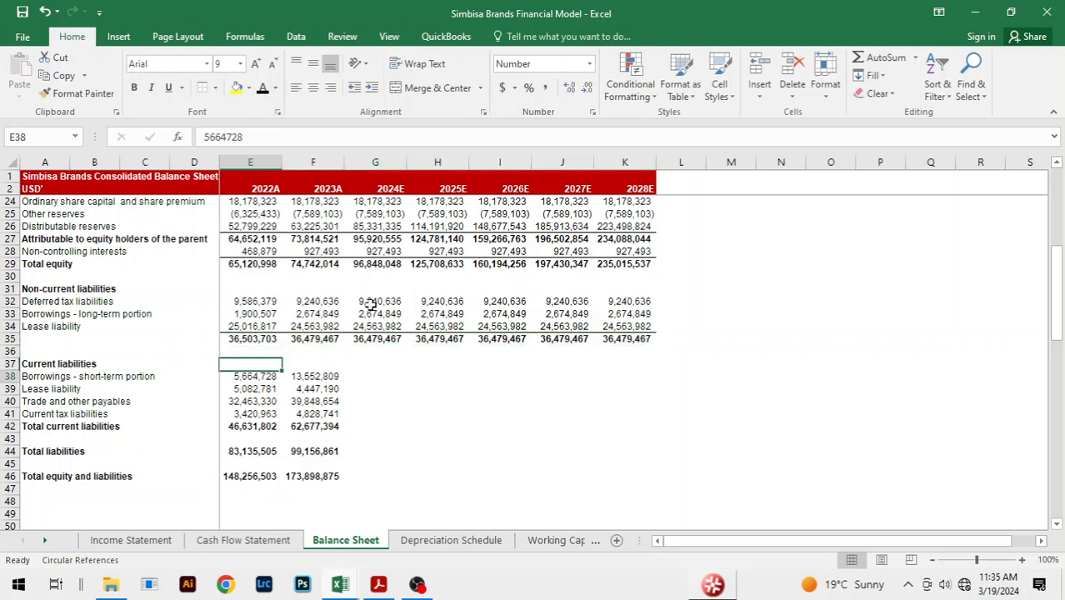
key("Right")
key("Right")
type("=")
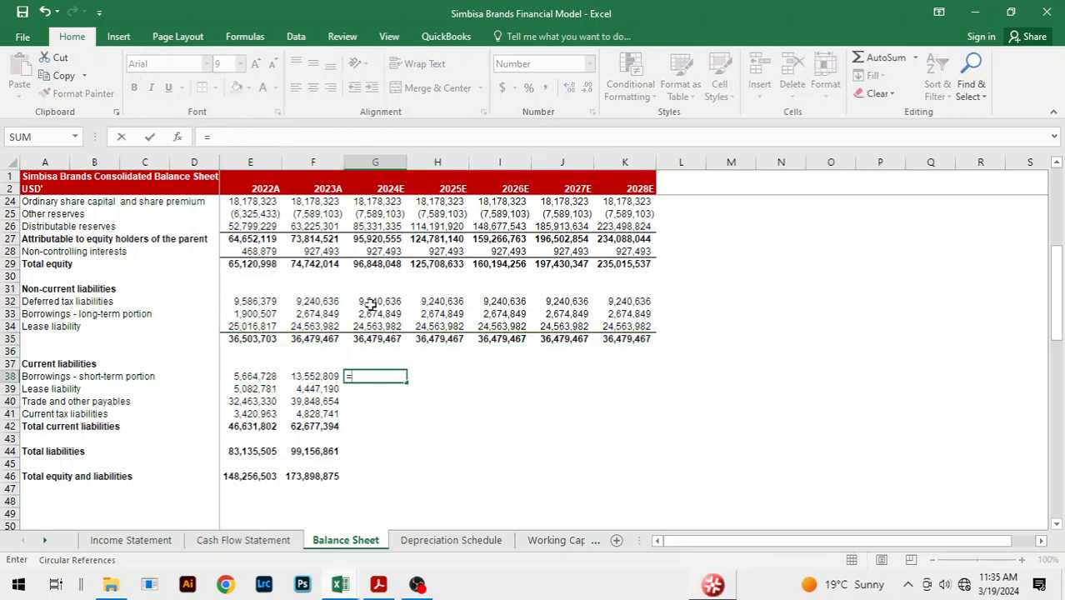
key("Left")
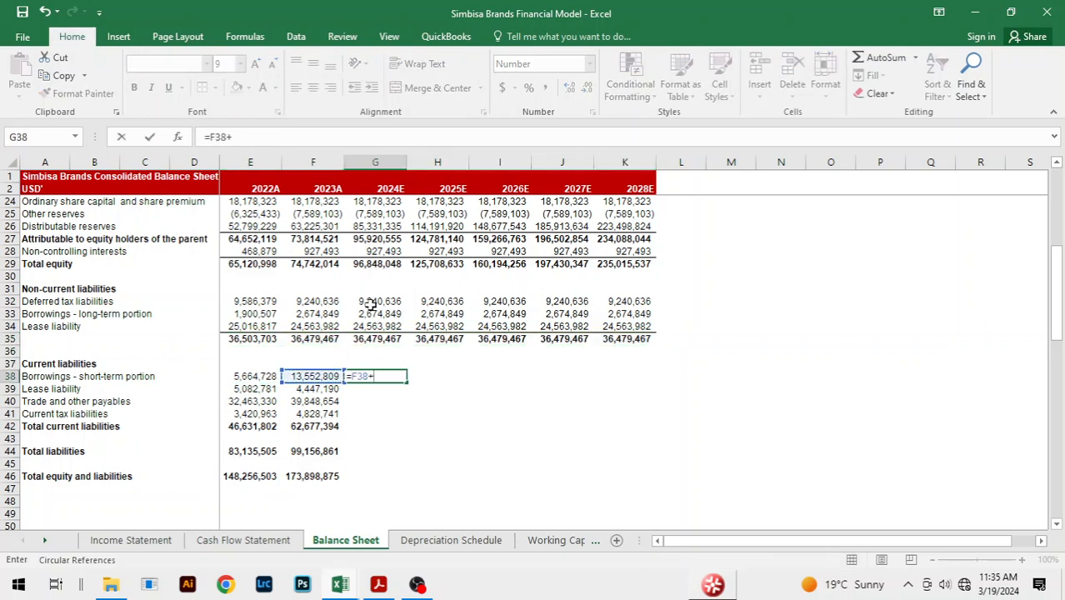
type("+")
key("ctrl+Page_Up")
key("Down")
key("Down")
key("Down")
key("Down")
key("Down")
key("Down")
key("Down")
key("Down")
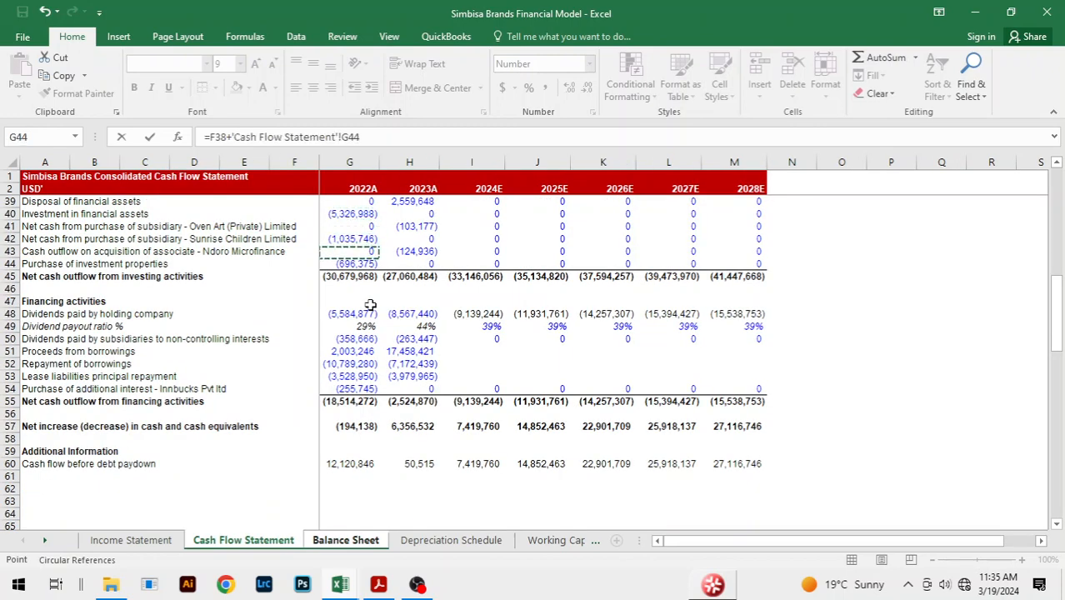
key("Down")
key("Down")
key("Down")
key("Down")
key("Down")
key("Right")
key("Right")
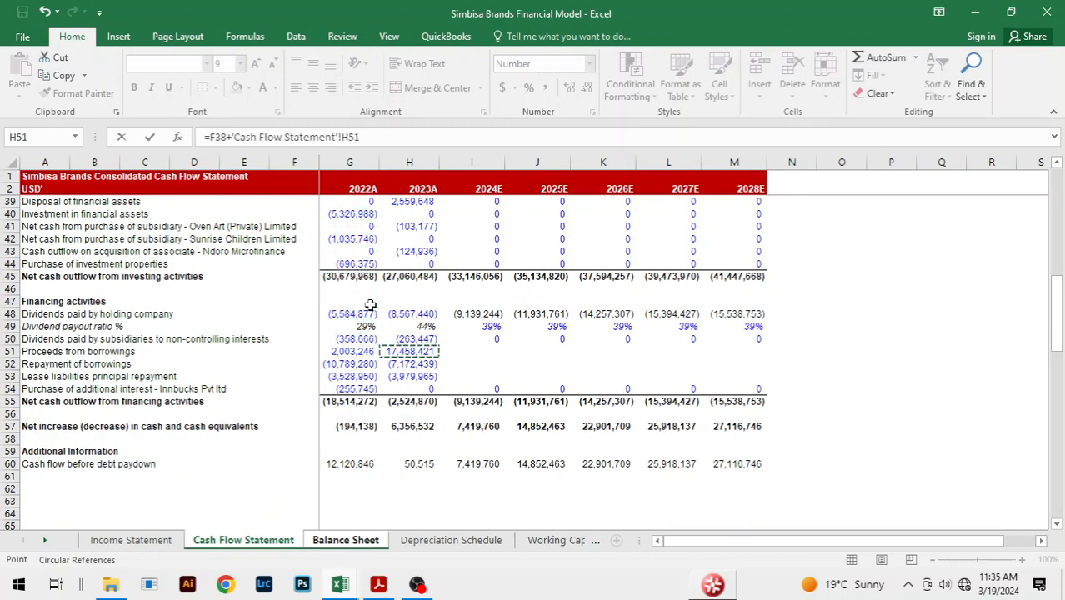
key("Return")
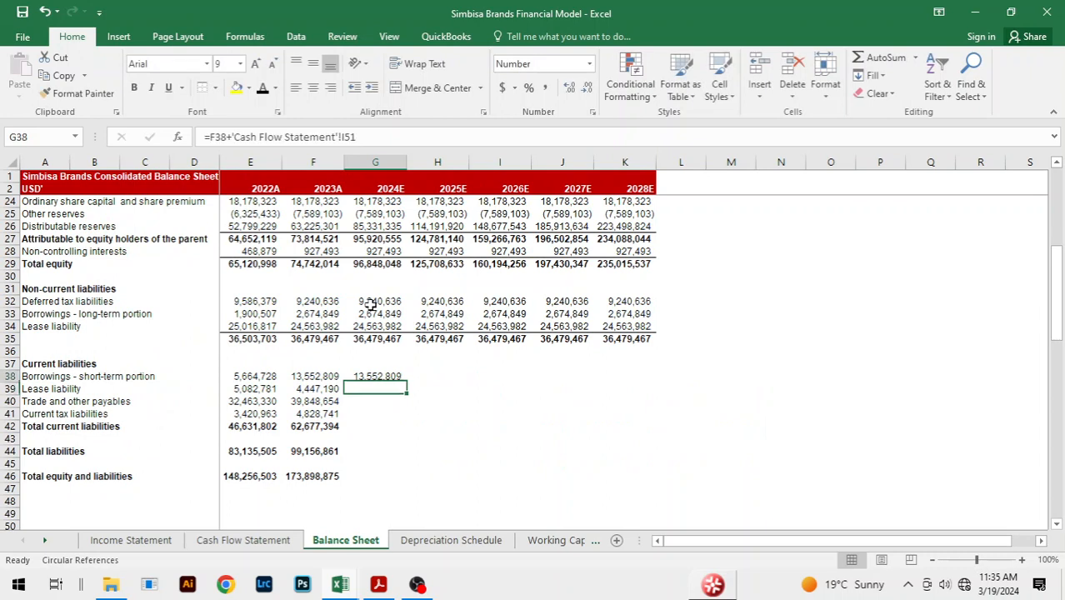
- Fill the short-term borrowings formula in G38 across to 2028E
key("Up")
key("shift+Right")
key("shift+Right")
key("shift+Right")
key("shift+Right")
key("ctrl+r")
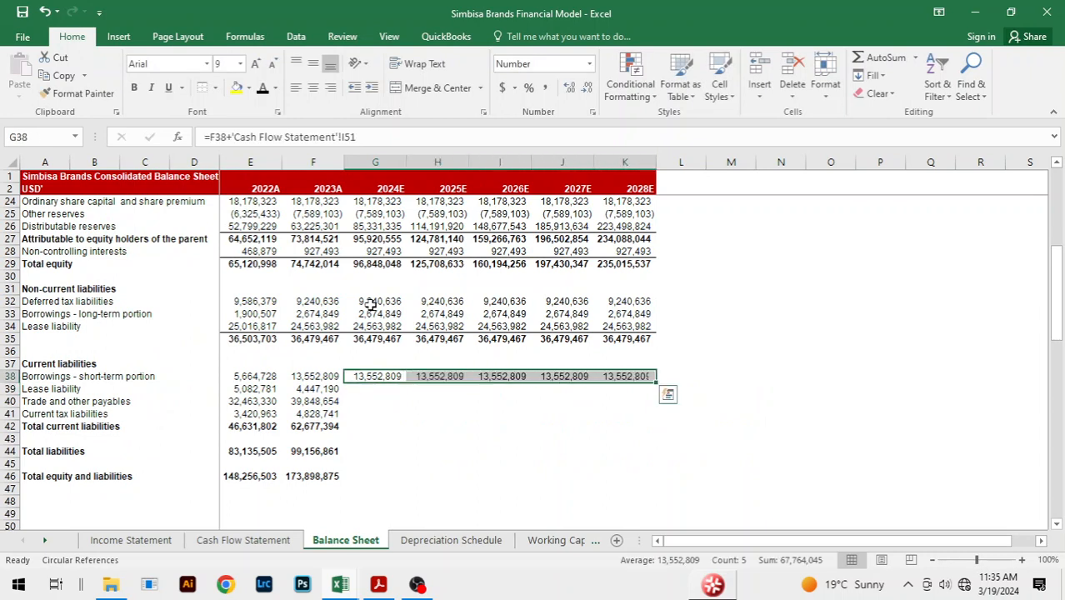
- Carry the 2023A current lease liability forward with =F39 in G39, filled across to 2028E
key("Down")
type("=")
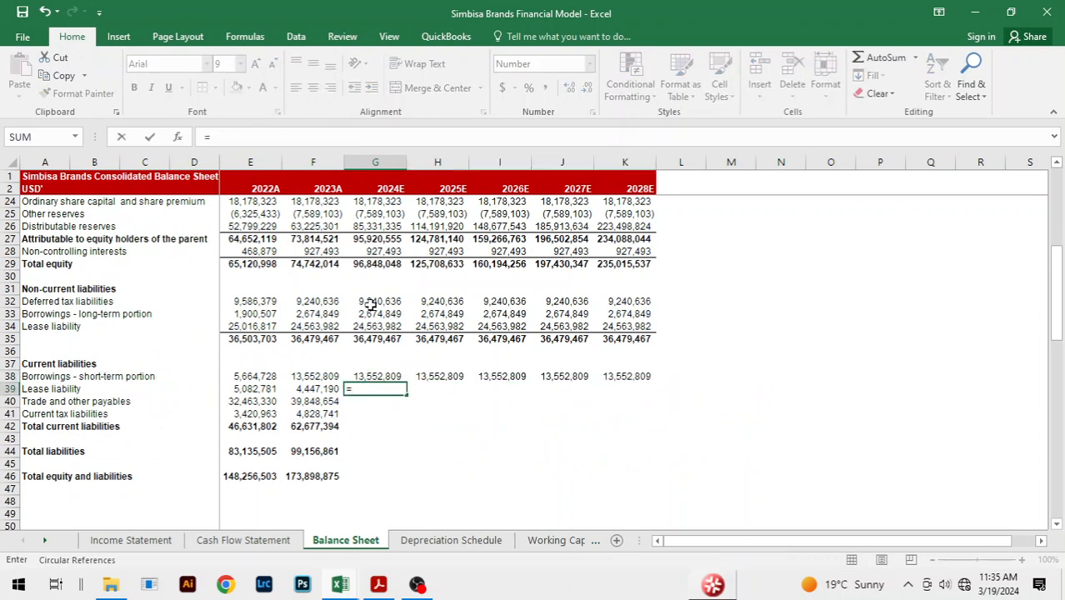
key("Left")
key("Return")
key("Up")
key("shift+Right")
key("shift+Right")
key("shift+Right")
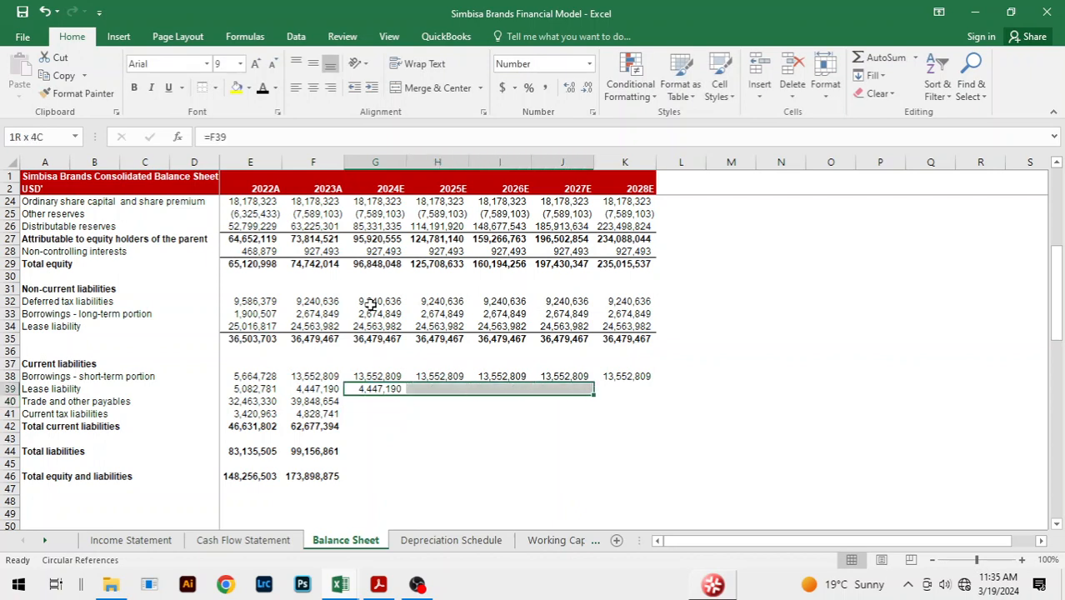
key("shift+Right")
key("ctrl+r")
- Enter the 2024E trade and other payables in G40 as the 2023A balance plus the increase in payables, =F40+'Cash Flow Statement'!I23
key("Down")
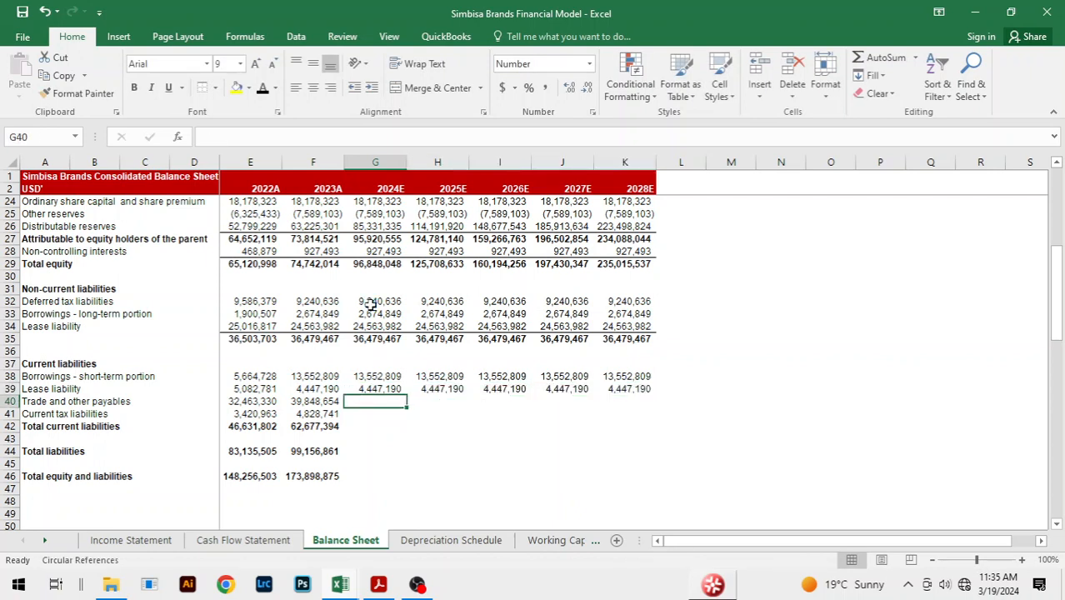
type("=")
key("Left")
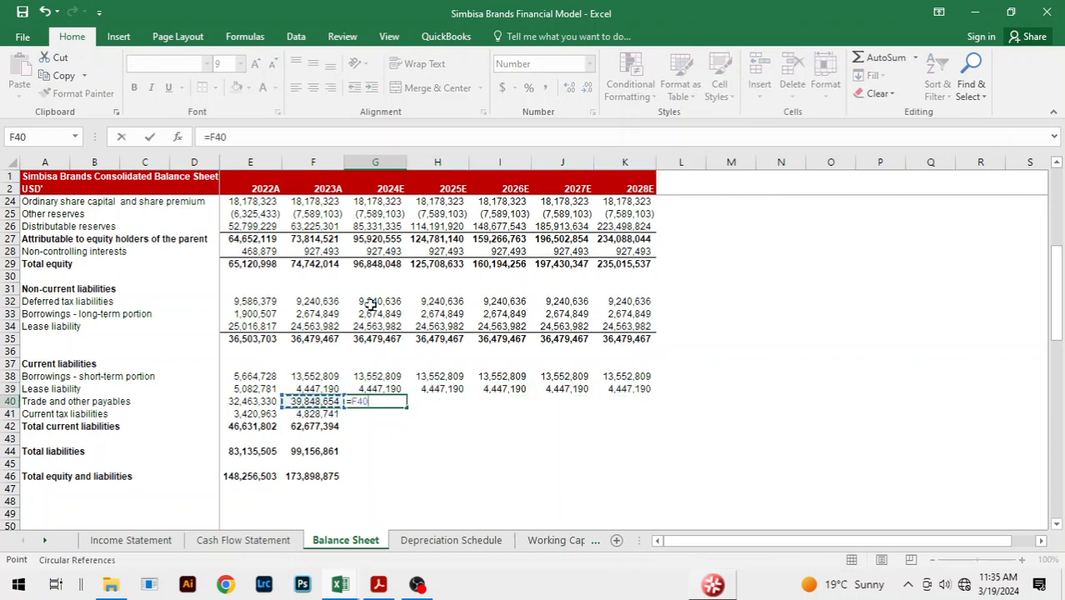
type("+")
key("ctrl+Page_Up")
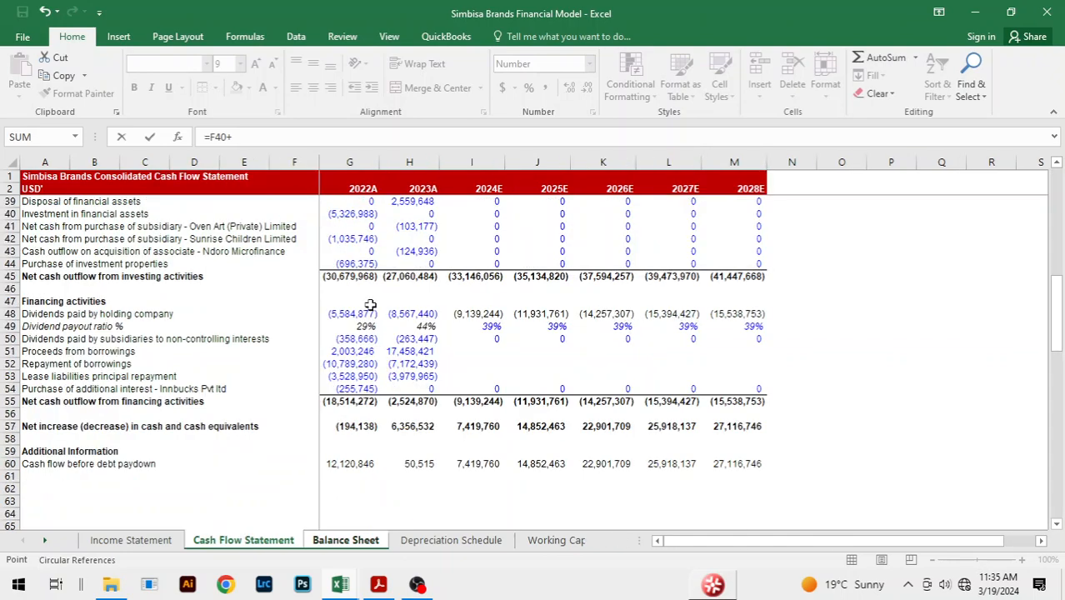
key("Up")
key("Up")
key("Up")
key("Up")
key("Up")
key("Up")
key("Up")
key("Up")
key("Up")
key("Up")
key("Up")
key("Up")
key("Up")
key("Up")
key("Up")
key("Up")
key("Up")
key("Up")
key("Up")
key("Up")
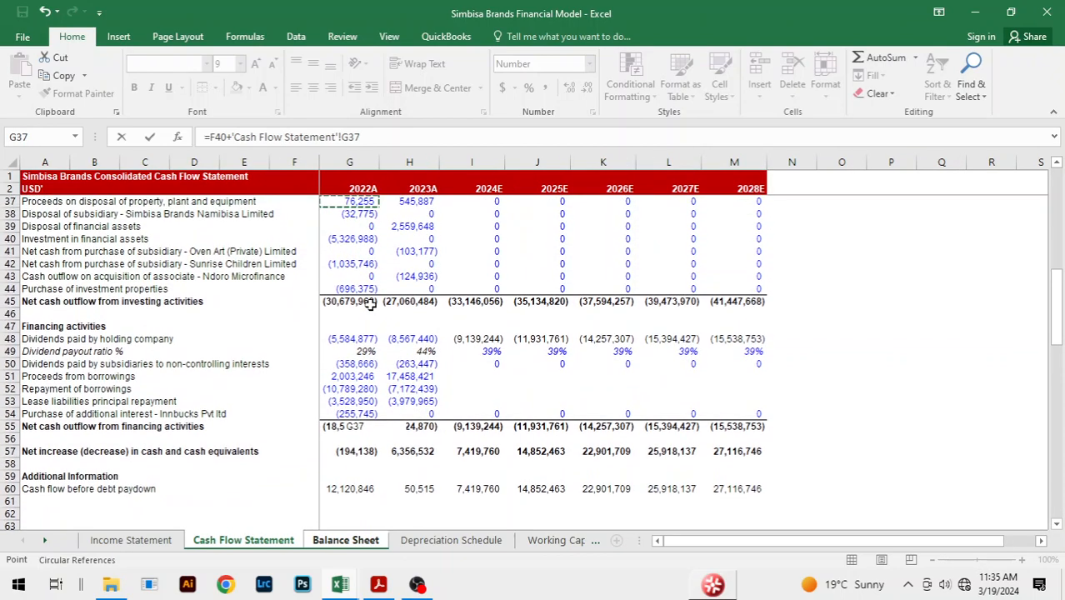
key("Up")
key("Up")
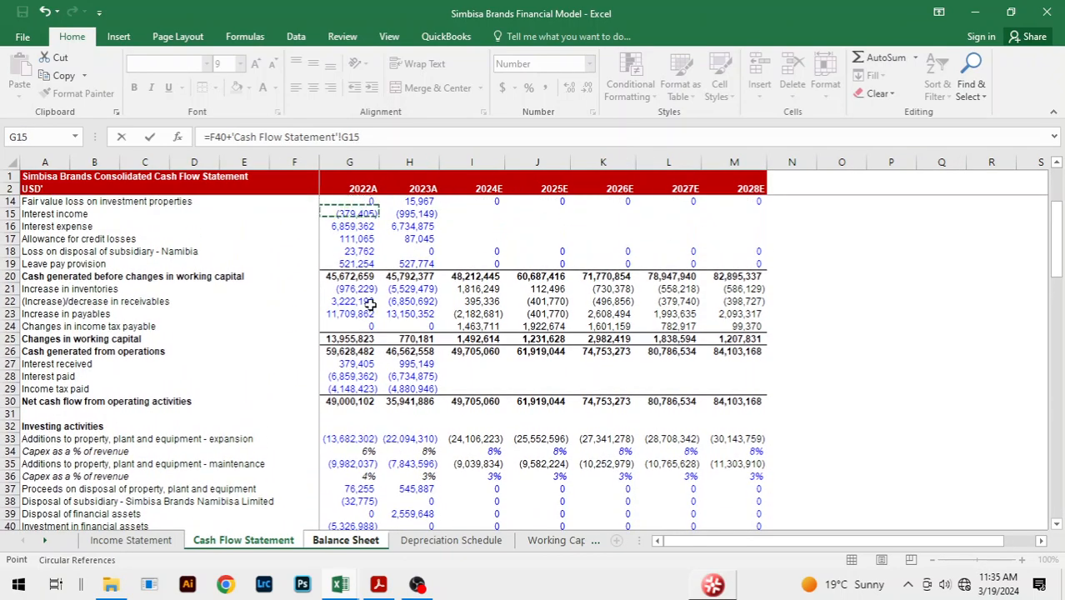
key("Down")
key("Down")
key("Down")
key("Down")
key("Down")
key("Down")
key("Down")
key("Down")
key("Down")
key("Right")
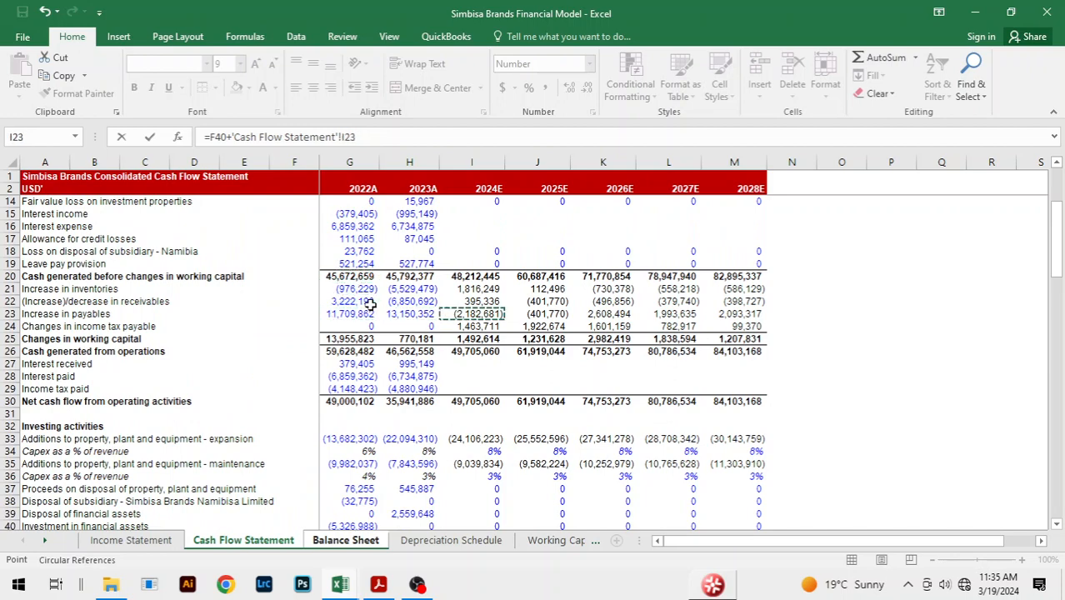
key("Right")
key("Return")
- Fill the trade and other payables formula in G40 across to 2028E
key("shift+Right")
key("shift+Right")
key("shift+Right")
key("shift+Right")
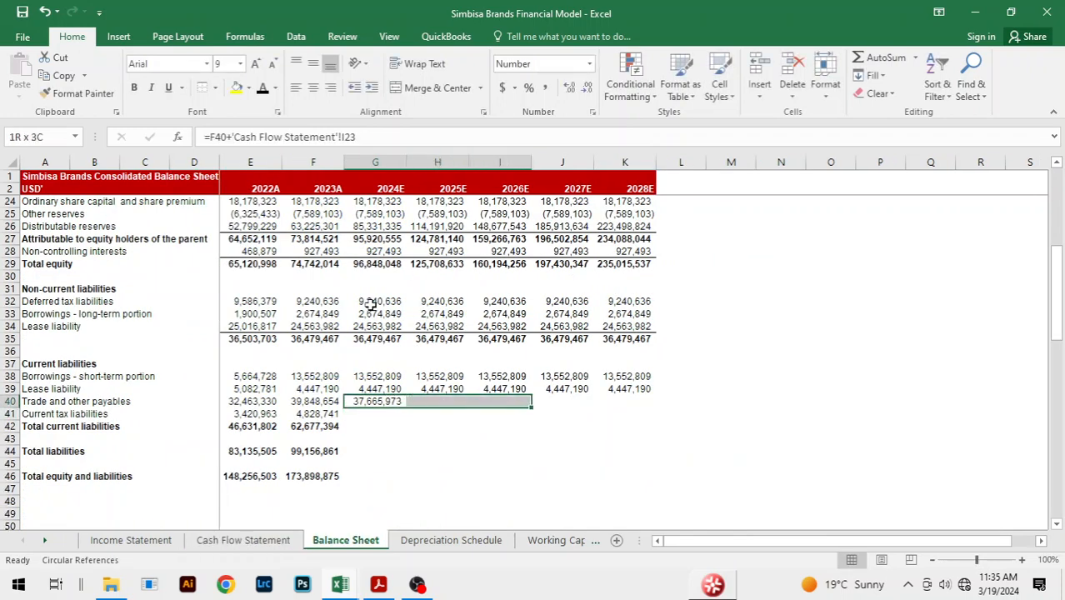
key("ctrl+r")
- Enter the 2024E current tax liabilities in G41 from the 2023A balance, income tax payable changes and tax paid, =F41+'Cash Flow Statement'!I24+'Cash Flow Statement'!I29
key("Down")
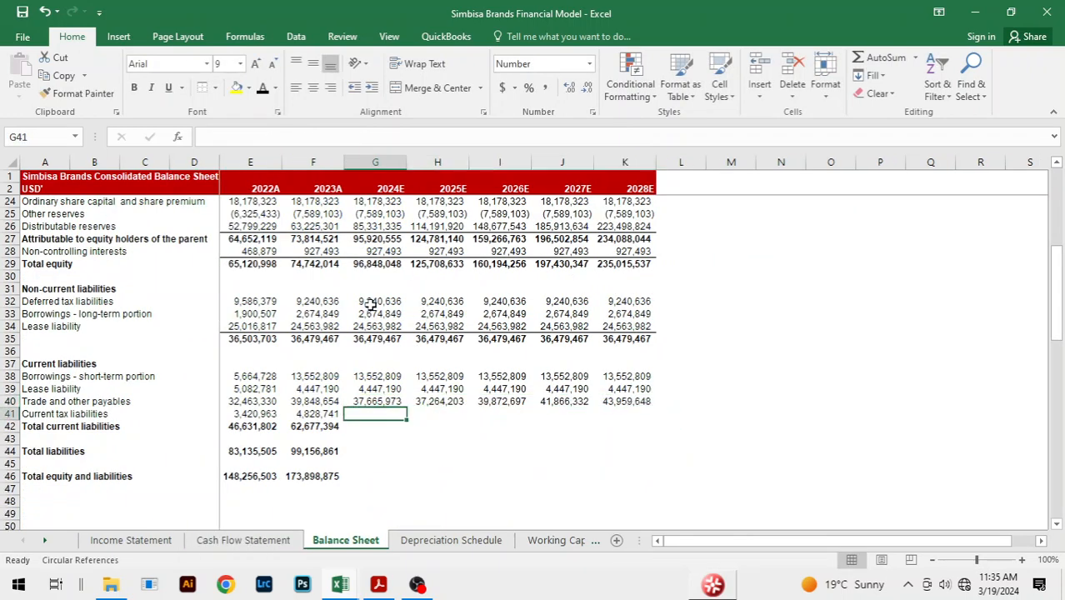
type("=")
key("Left")
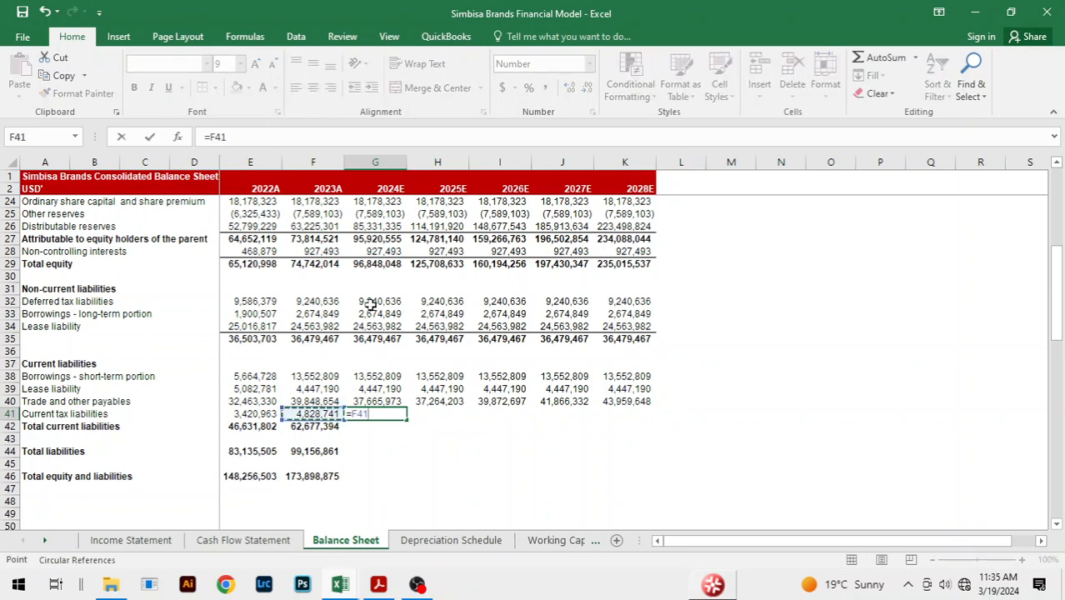
type("+")
key("ctrl+Page_Up")
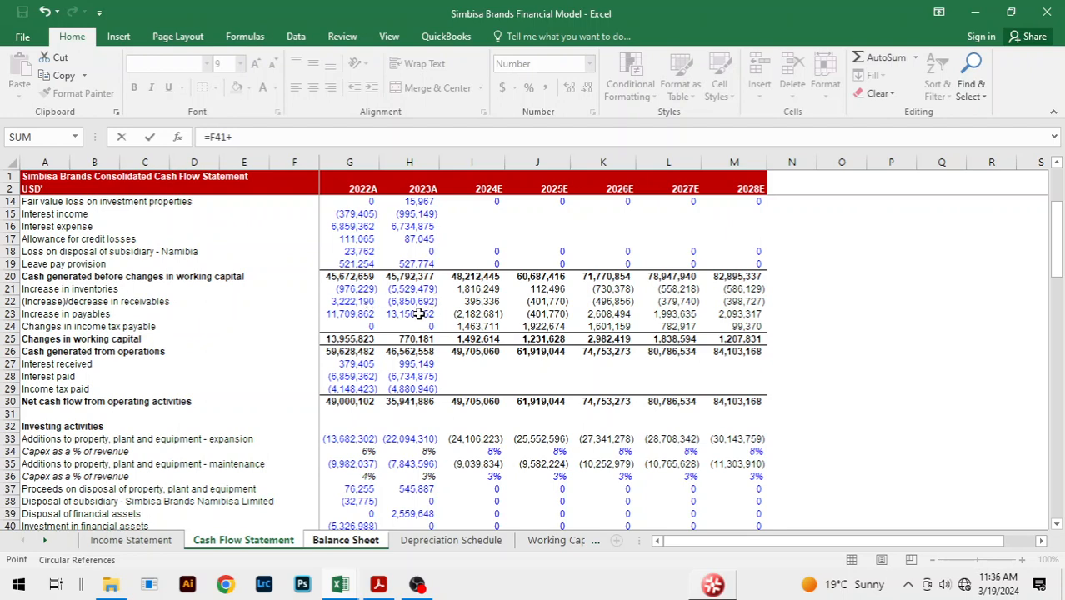
left_click(471, 326)
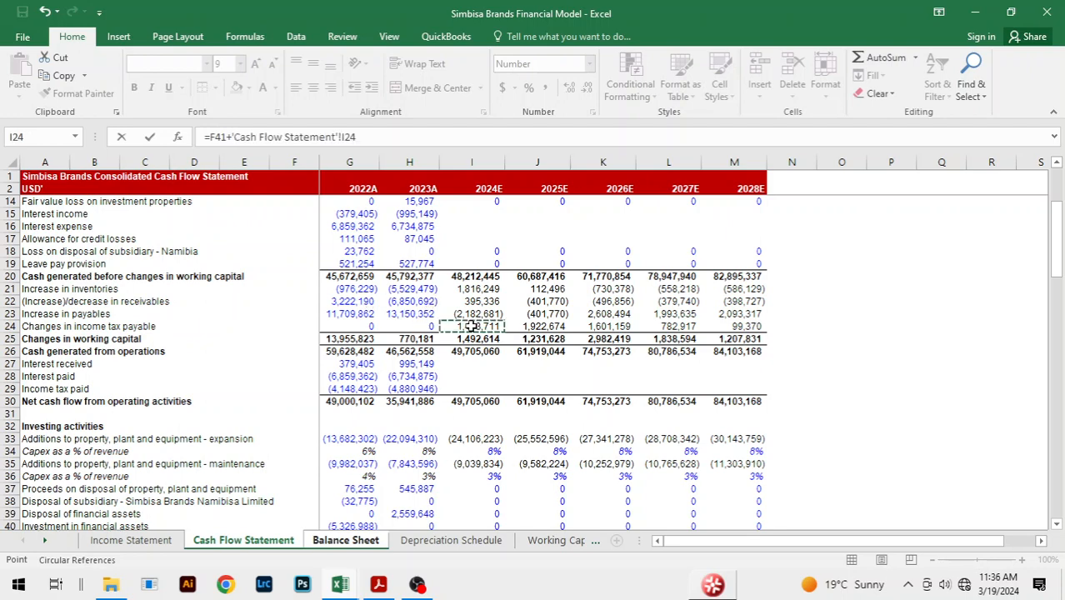
type("+")
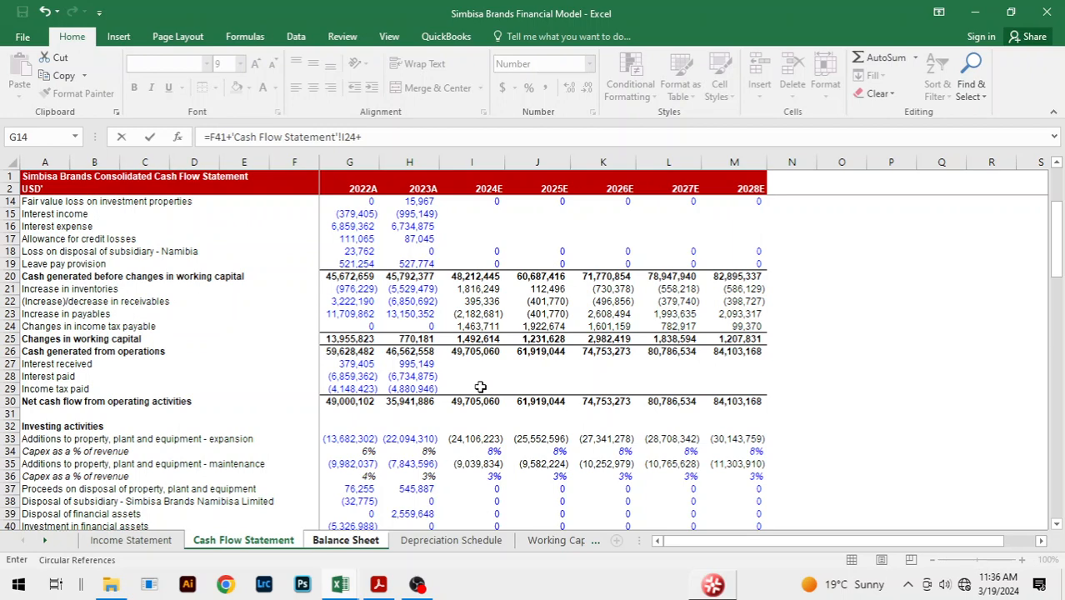
left_click(481, 387)
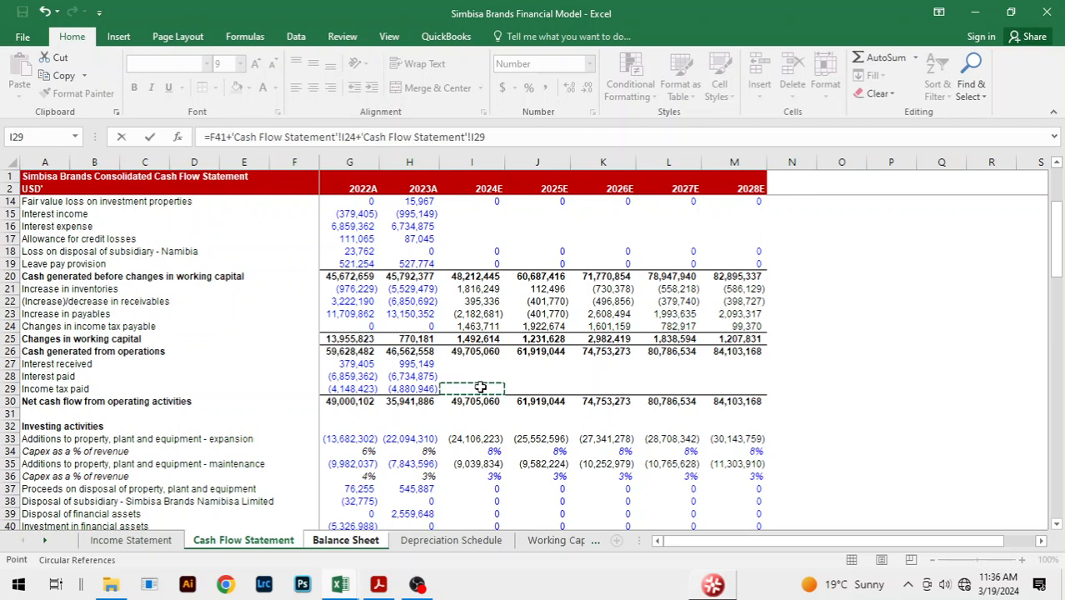
key("Return")
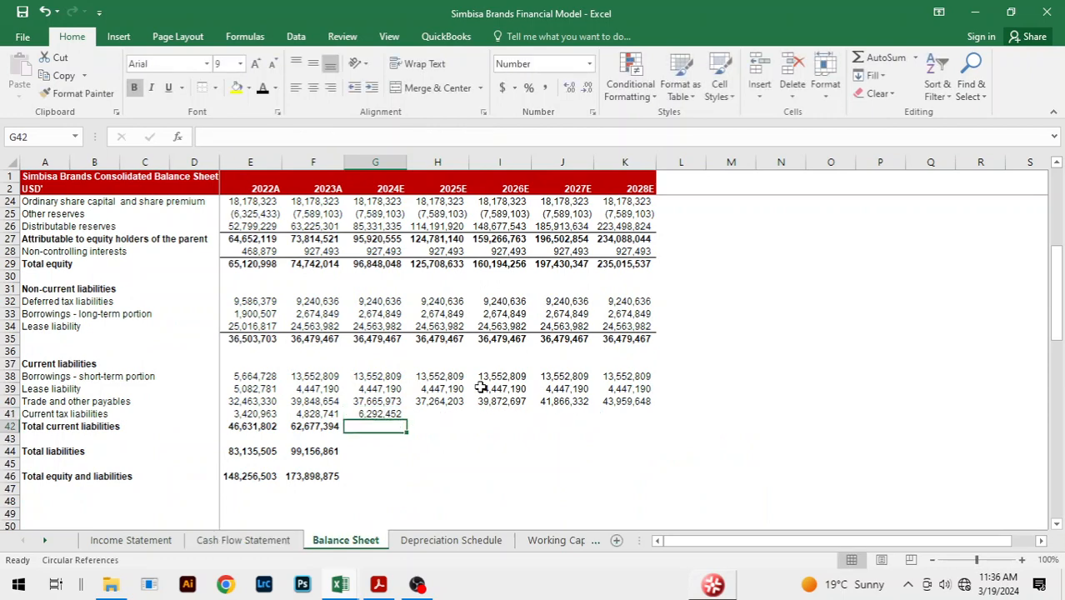
- Fill the current tax liabilities formula in G41 across to 2028E
key("Up")
key("shift+Right")
key("shift+Right")
key("shift+Right")
key("shift+Right")
key("ctrl+r")
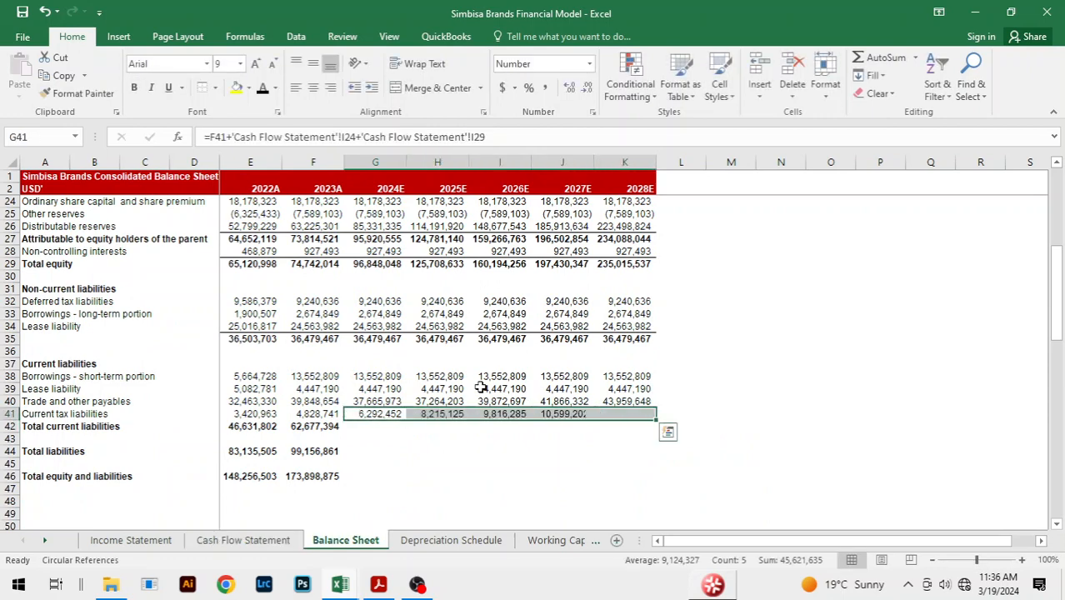
- Extend the 2023A total current liabilities formula, =SUM(F38:F41), across 2024E to 2028E in row 42
key("Down")
key("Left")
key("shift+Right")
key("shift+Right")
key("shift+Right")
key("shift+Right")
key("shift+Right")
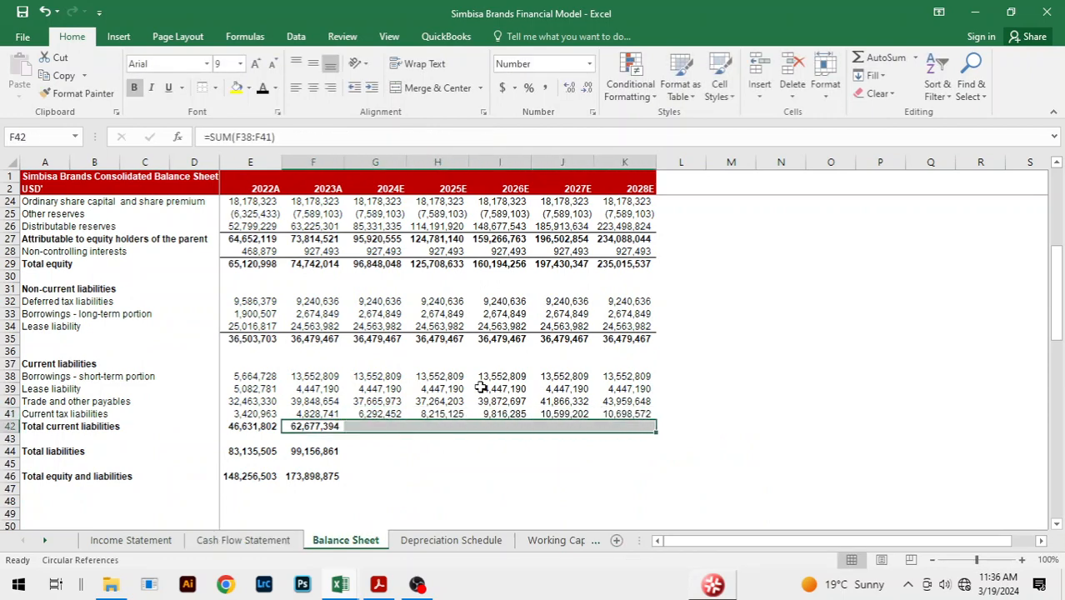
key("ctrl+r")
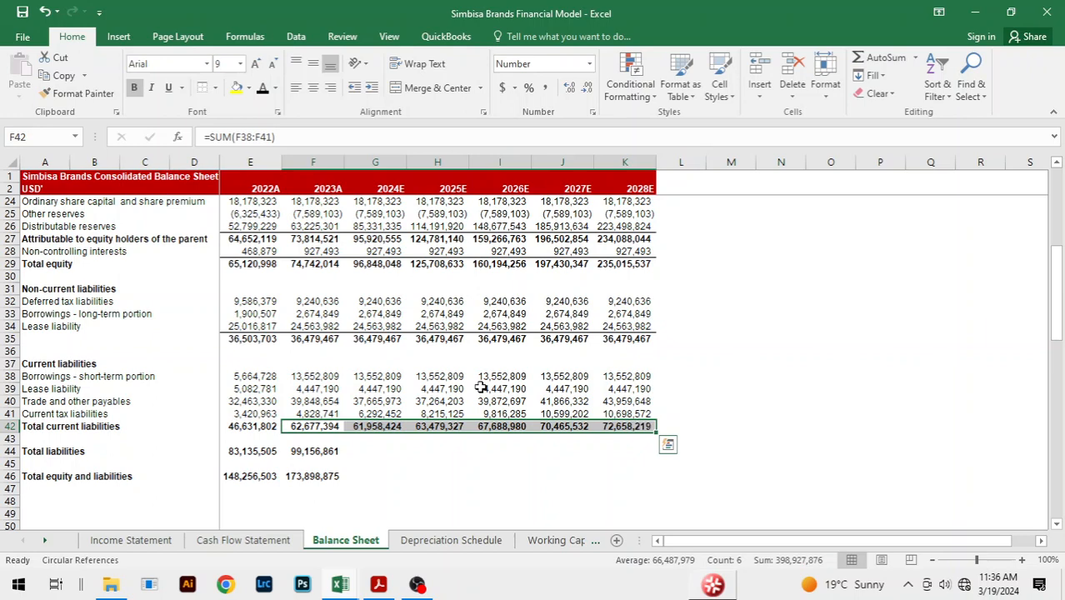
key("ctrl+q")
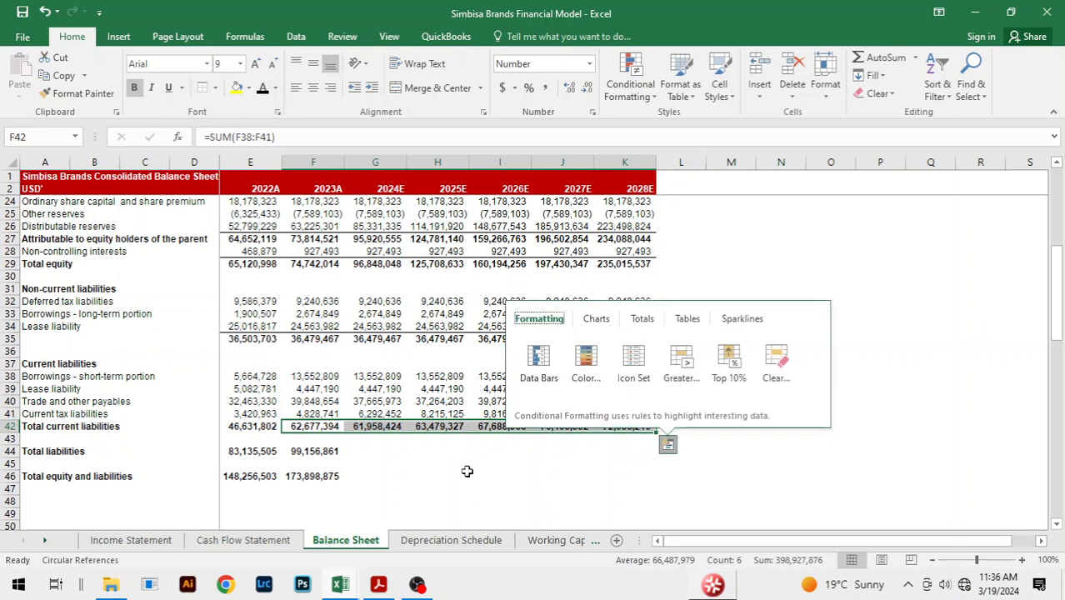
key("Left")
key("Left")
left_click(249, 435)
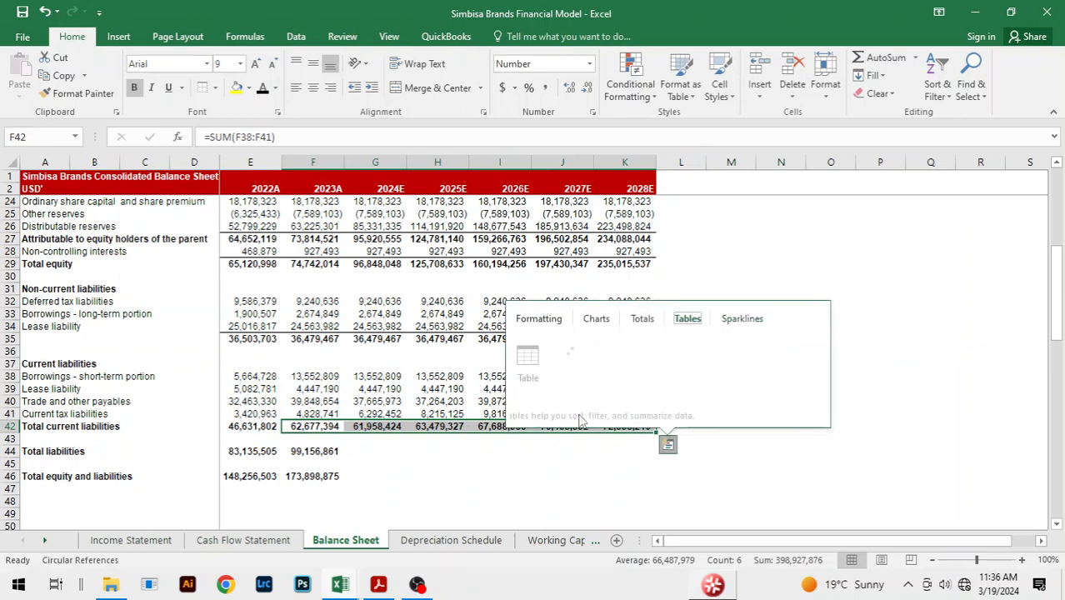
left_click(830, 262)
- Add a top border to the total current liabilities row from 2022A to 2028E, E42:K42
left_click(242, 425)
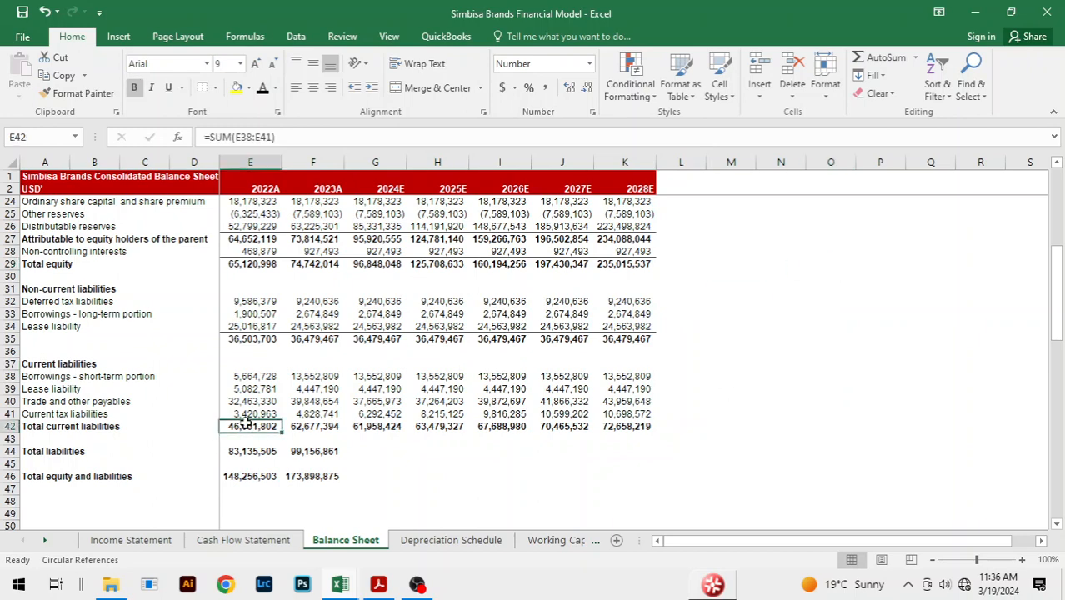
left_click_drag(241, 425, 624, 426)
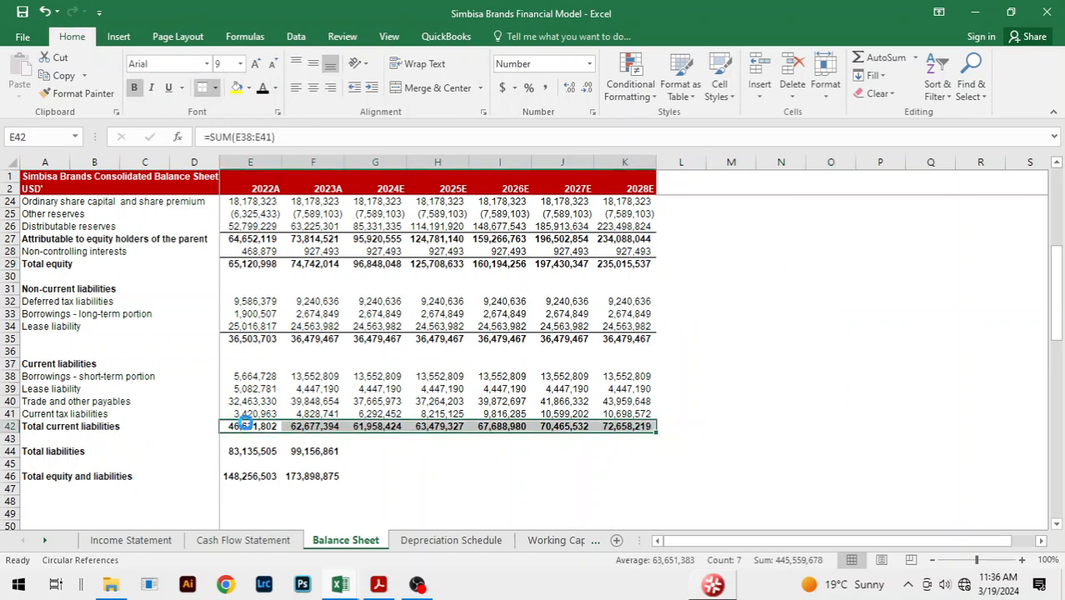
left_click(455, 465)
left_click(730, 402)
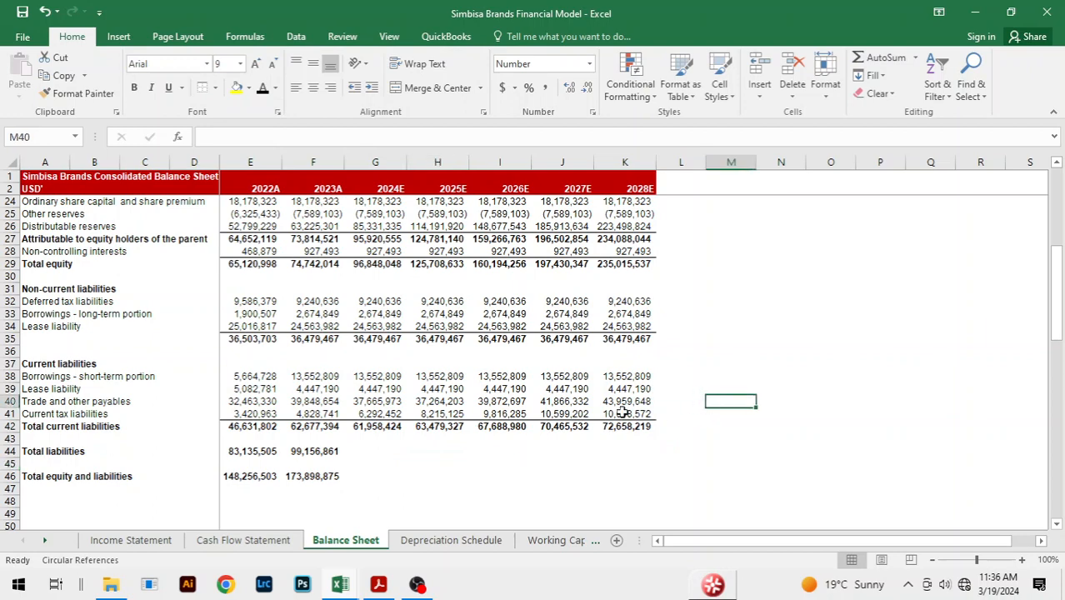
- Review the 2024E distributable reserves formula in G26 against the surrounding equity and liability lines
scroll(291, 398, "up", 2)
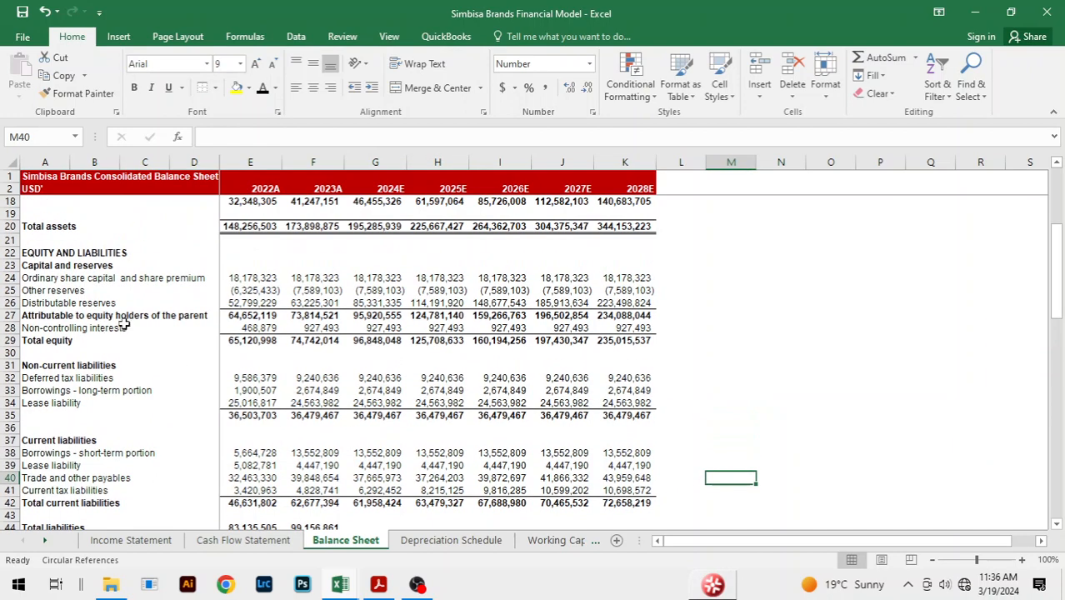
left_click(350, 303)
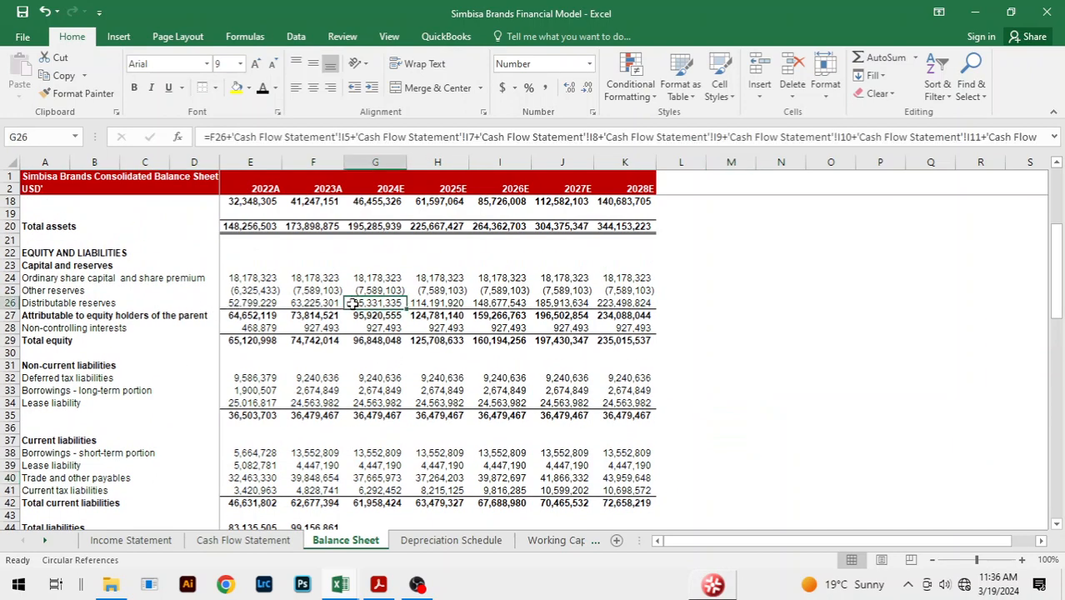
scroll(717, 358, "down", 1)
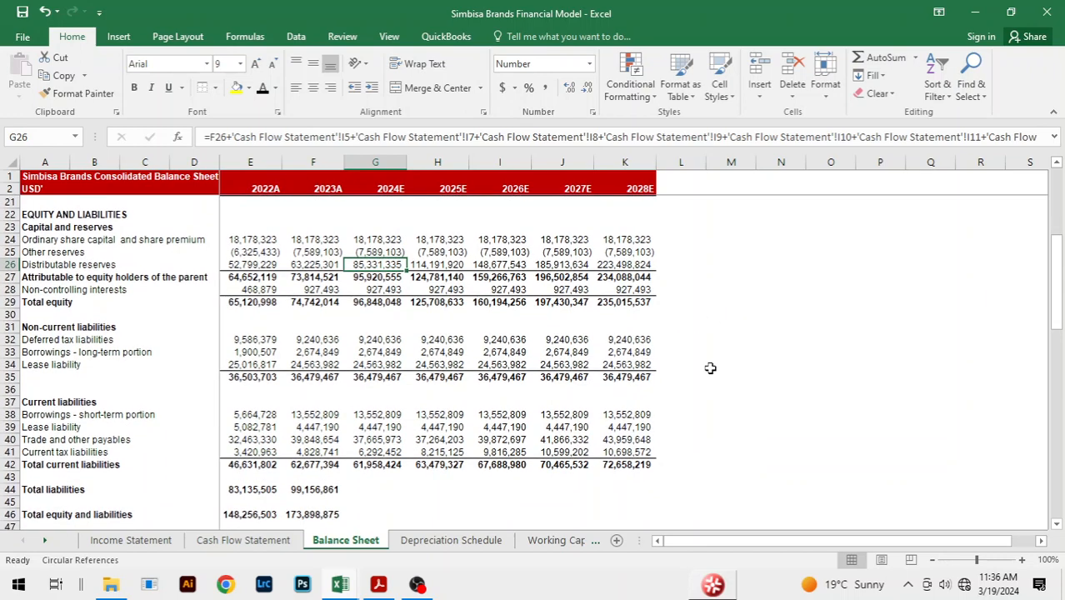
- Remove the income tax paid reference, 'Cash Flow Statement'!I29, from the 2024E distributable reserves formula in G26
left_click(225, 541)
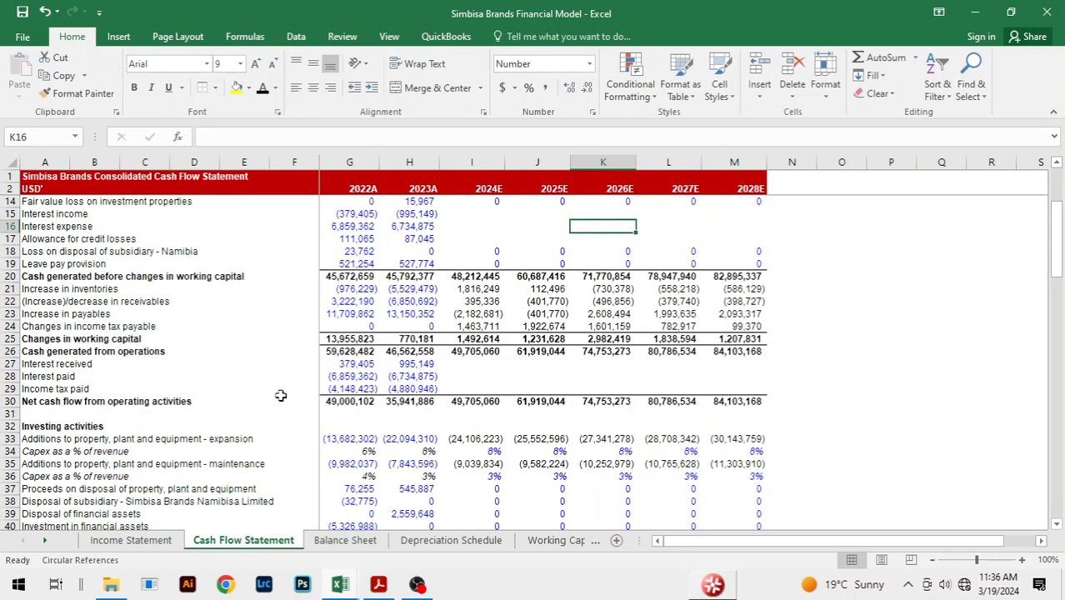
left_click(476, 390)
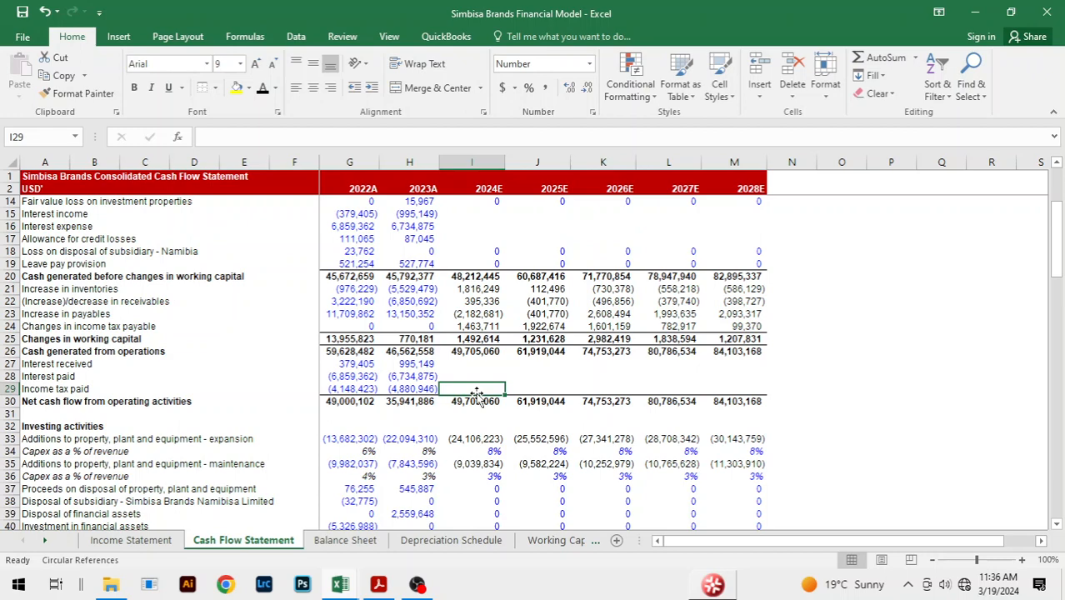
left_click(345, 540)
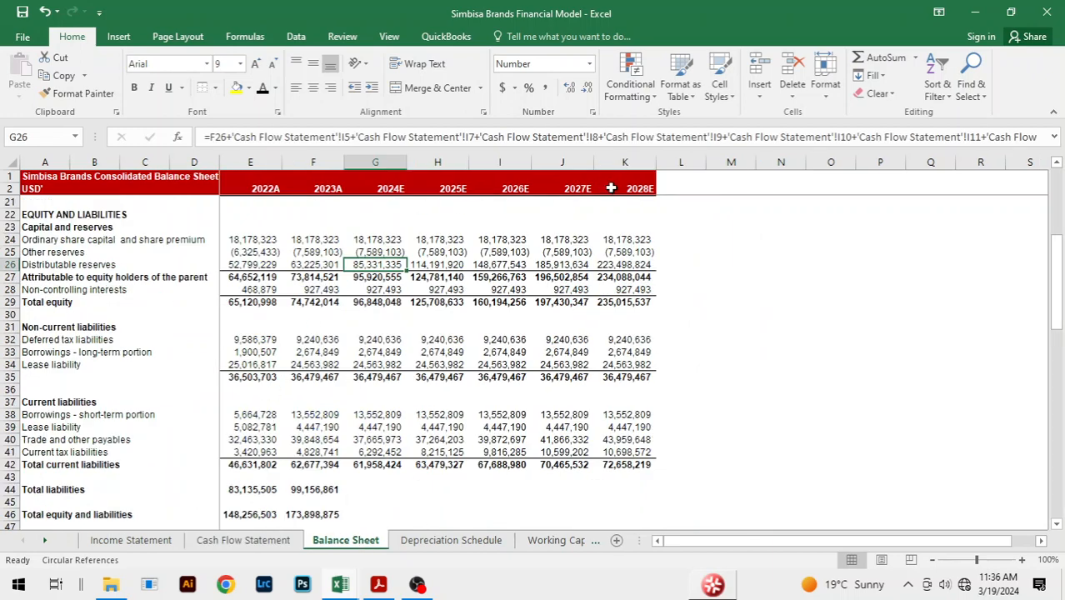
left_click(1008, 137)
key("Right")
key("Right")
key("Right")
key("Right")
key("Right")
key("Right")
key("Right")
key("Right")
key("Right")
key("Right")
key("Right")
key("Right")
key("Right")
key("Right")
key("Right")
key("Right")
key("Right")
key("Right")
key("Right")
key("Right")
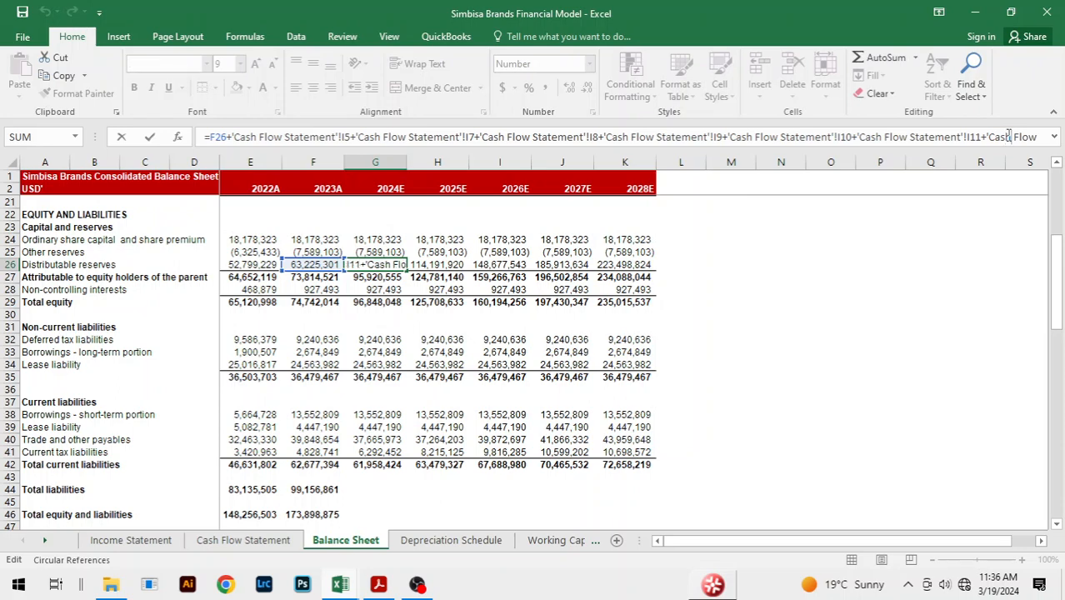
key("Right")
key("Right")
key("Right")
key("Right")
key("Right")
key("Right")
key("Right")
key("Right")
key("Right")
key("Right")
key("Right")
key("Right")
key("Right")
key("Right")
key("Right")
key("Right")
key("Right")
key("Right")
key("Right")
key("Right")
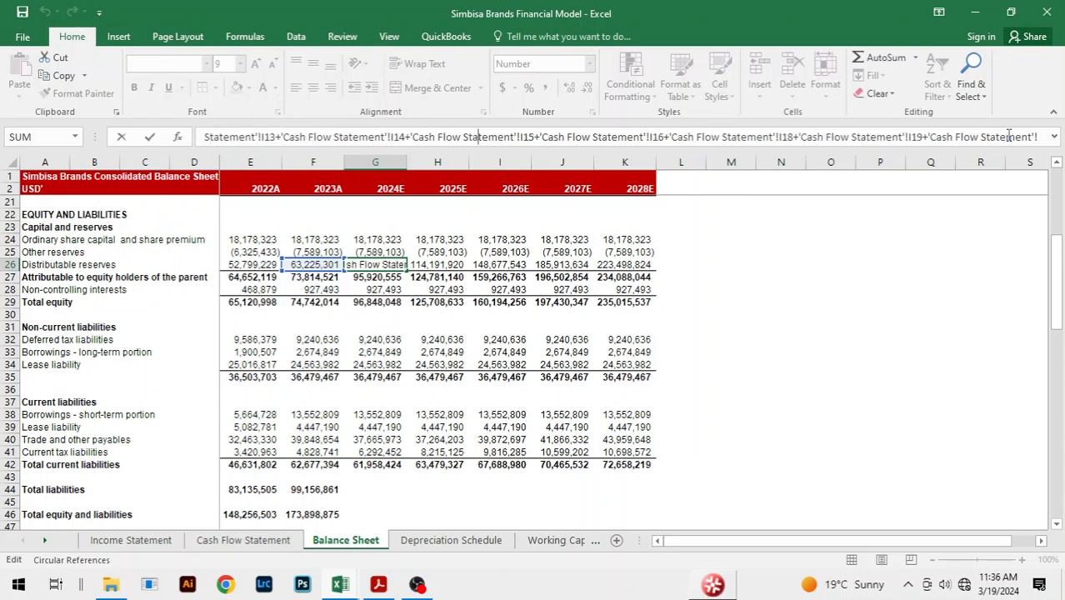
key("Right")
key("Right")
key("Right")
key("Right")
key("Right")
key("Right")
key("Right")
key("Right")
key("Right")
key("Right")
key("Right")
key("Right")
key("Right")
key("Right")
key("Right")
key("Right")
key("Right")
key("Right")
key("Right")
key("Right")
key("Right")
key("Right")
key("Right")
key("Right")
key("Right")
key("Right")
key("Right")
key("Right")
key("Right")
key("Right")
key("Right")
key("Right")
key("Right")
key("Right")
key("Right")
key("Right")
key("Right")
key("Right")
key("Right")
key("Right")
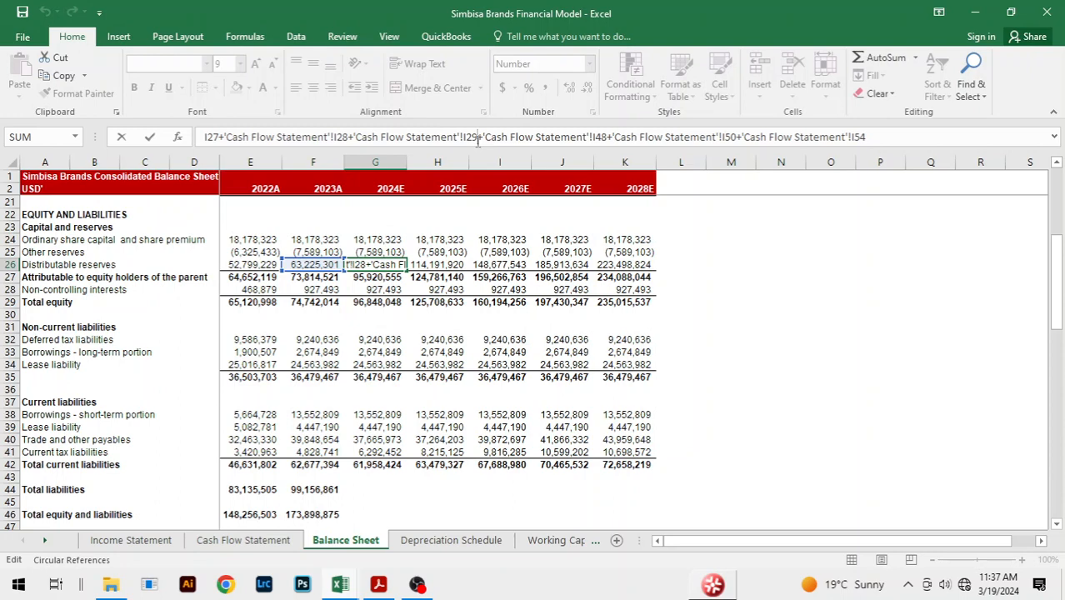
key("BackSpace")
key("BackSpace")
key("BackSpace")
key("BackSpace")
key("BackSpace")
key("BackSpace")
key("BackSpace")
key("BackSpace")
key("BackSpace")
key("BackSpace")
key("BackSpace")
key("BackSpace")
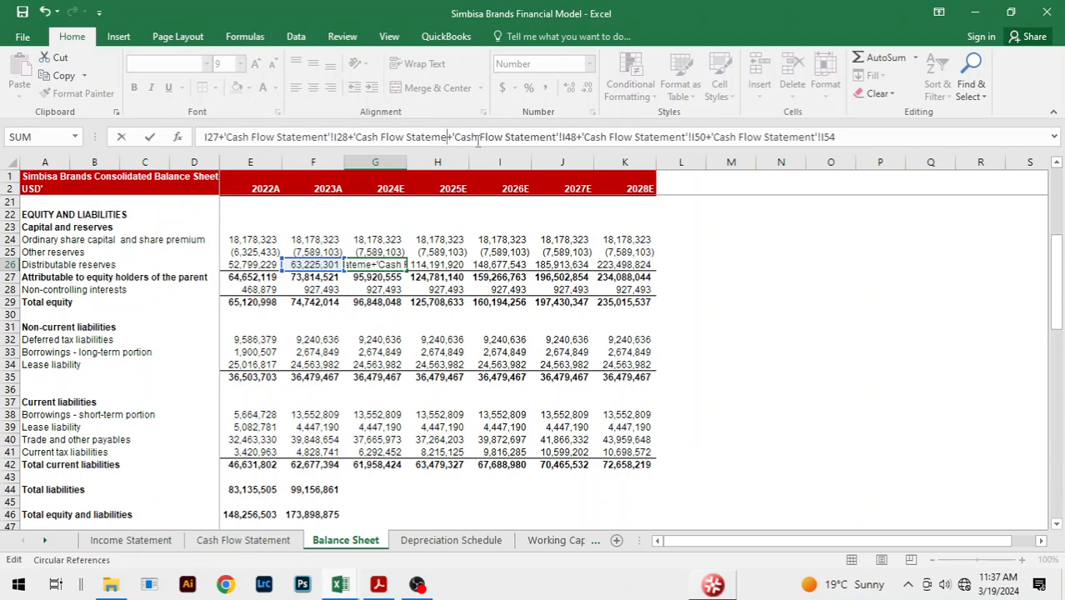
key("BackSpace")
key("BackSpace")
key("BackSpace")
key("BackSpace")
key("BackSpace")
key("BackSpace")
key("BackSpace")
key("BackSpace")
key("BackSpace")
key("BackSpace")
key("BackSpace")
key("BackSpace")
key("BackSpace")
key("BackSpace")
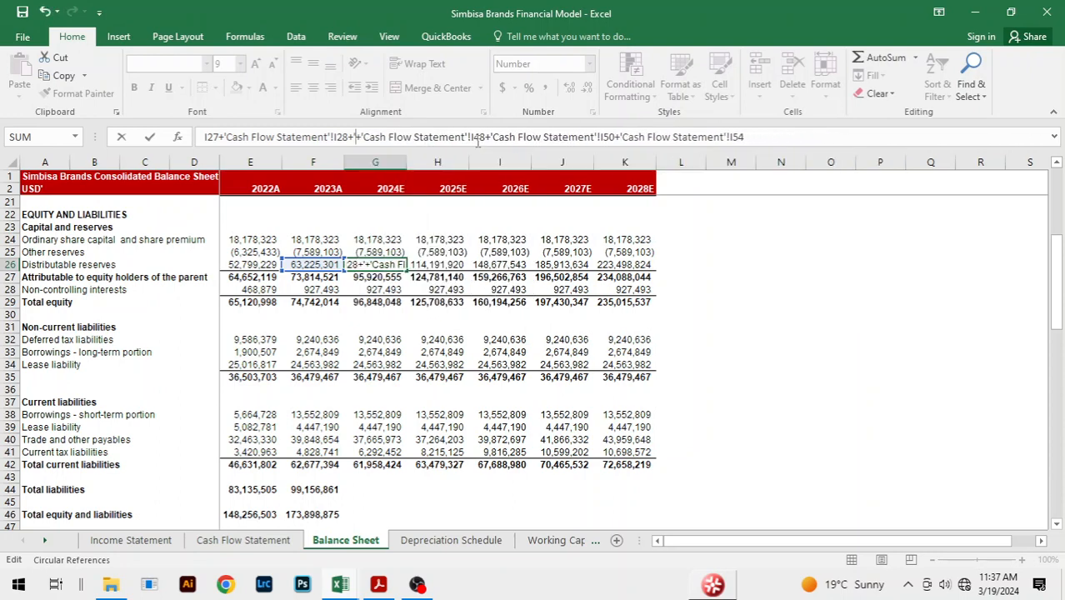
key("BackSpace")
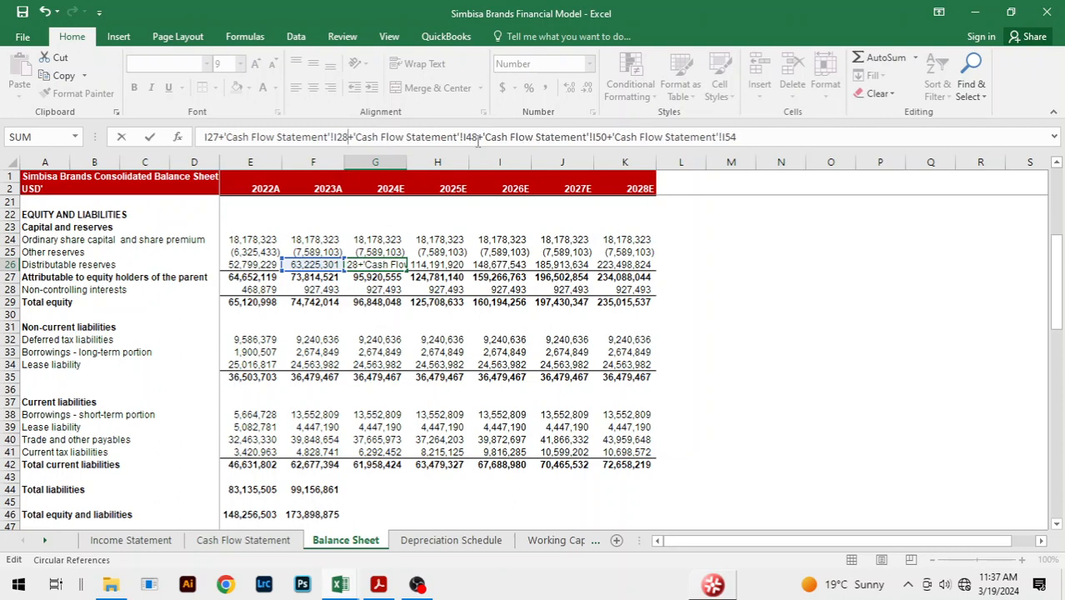
key("Return")
key("Up")
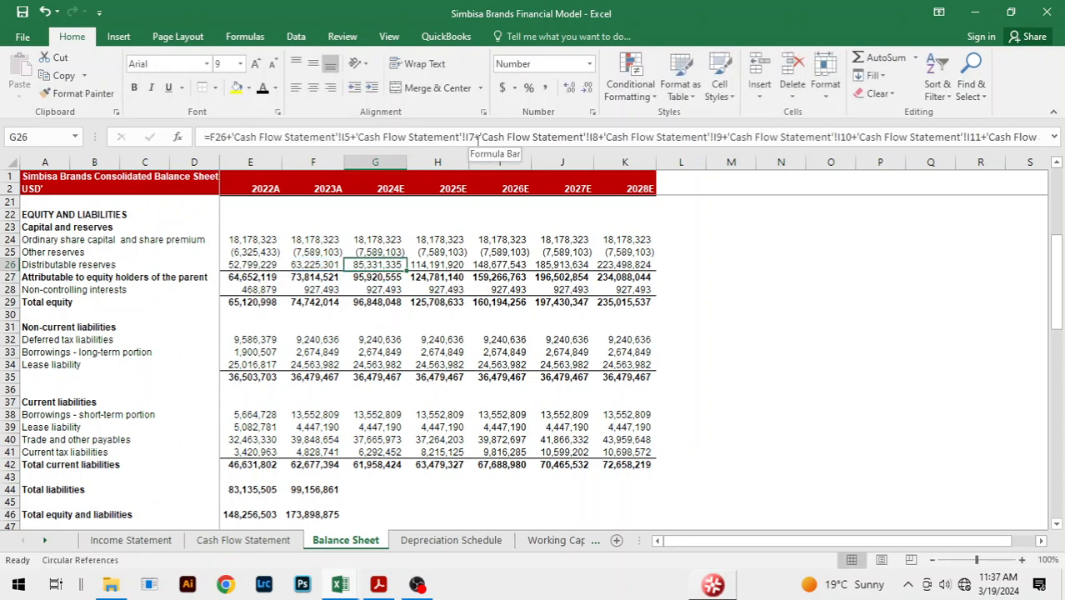
- Fill the revised distributable reserves formula in G26 across to 2028E
key("shift+Right")
key("shift+Right")
key("shift+Right")
key("shift+Right")
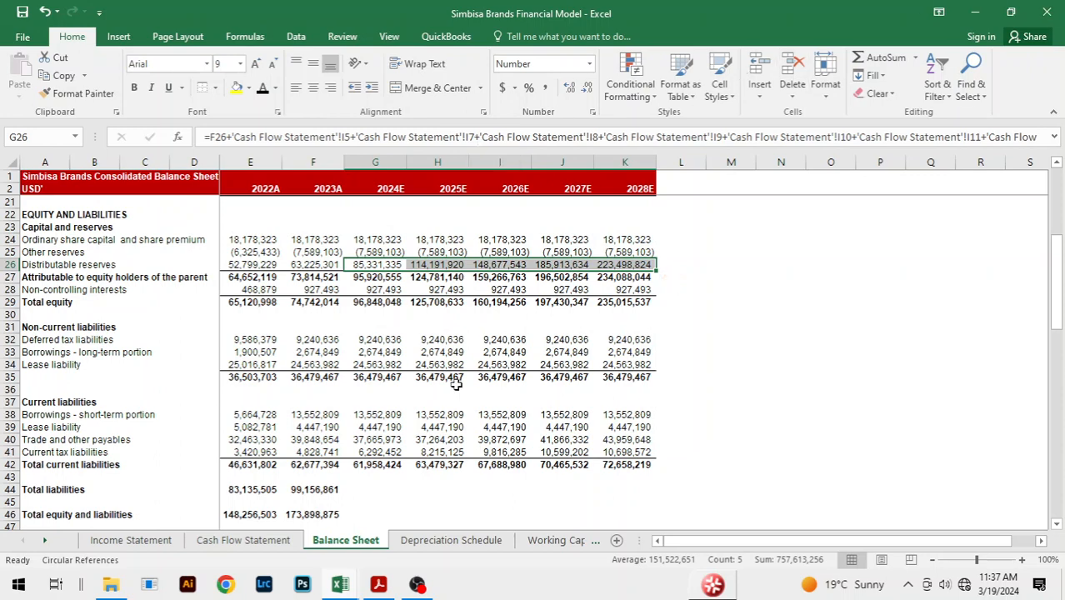
- Extend the 2023A total liabilities formula, =F35+F42, across 2024E to 2028E in row 44
left_click(331, 486)
key("shift+Right")
key("shift+Right")
key("shift+Right")
key("shift+Right")
key("shift+Right")
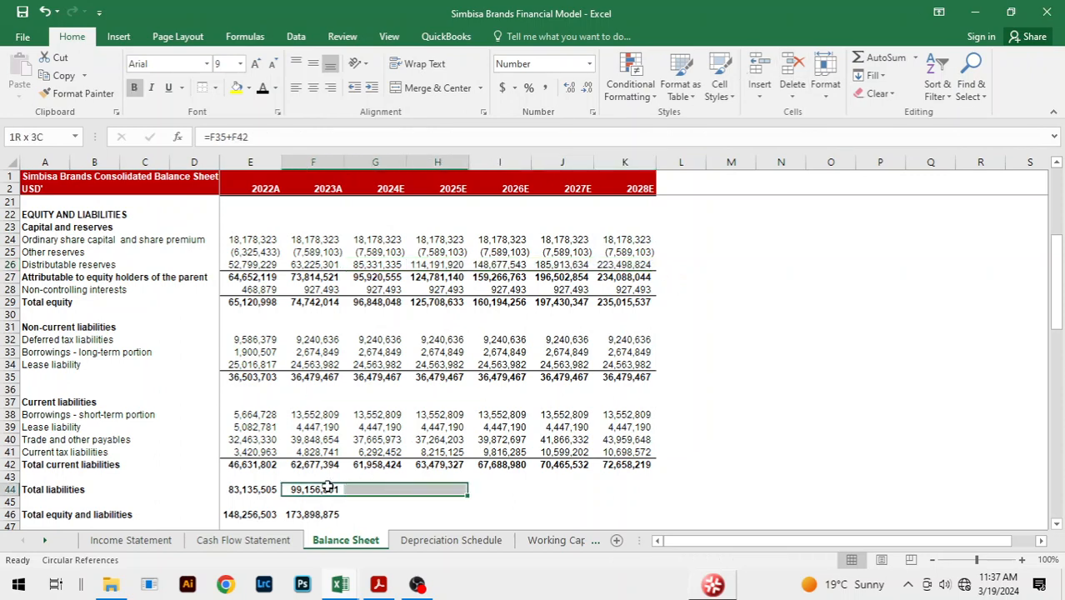
key("ctrl+r")
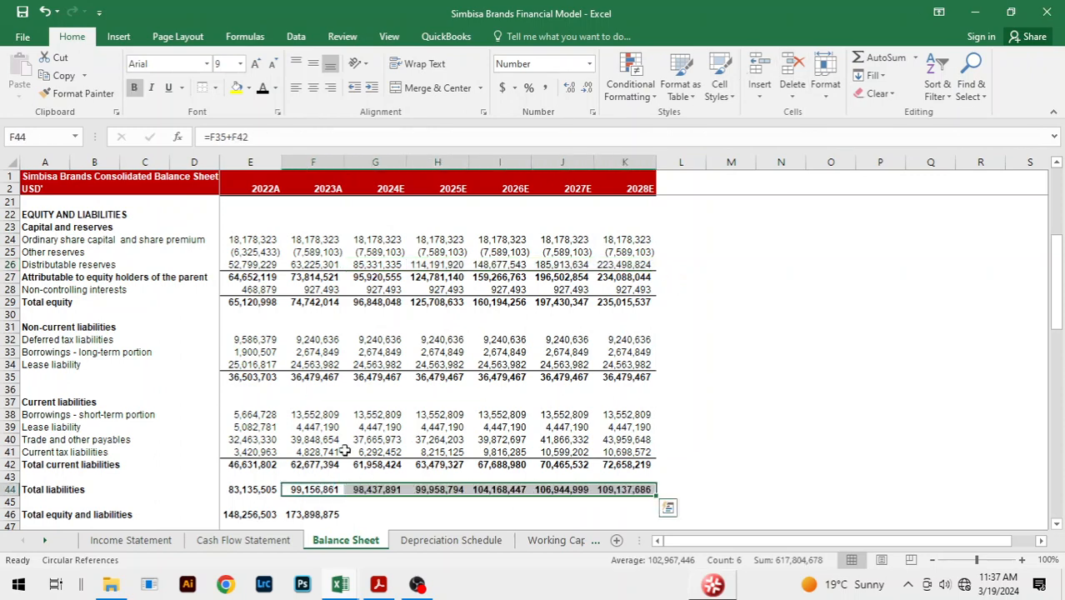
- Extend the 2023A total equity and liabilities formula, =F29+F44, across 2024E to 2028E in row 46
scroll(358, 440, "down", 4)
left_click(307, 367)
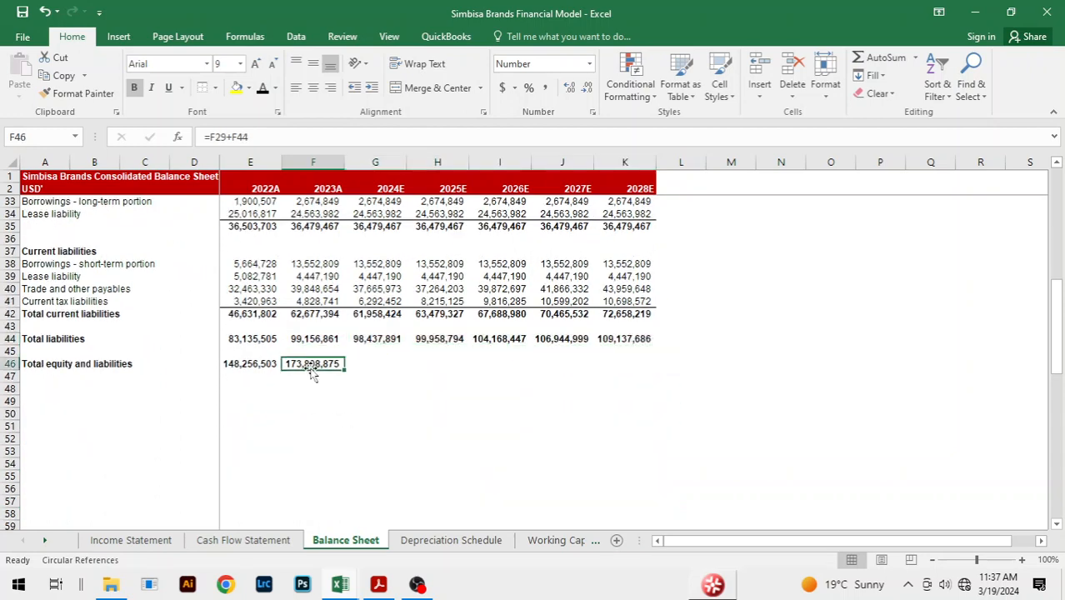
key("shift+Right")
key("shift+Right")
key("shift+Right")
key("shift+Right")
key("shift+Right")
key("ctrl+r")
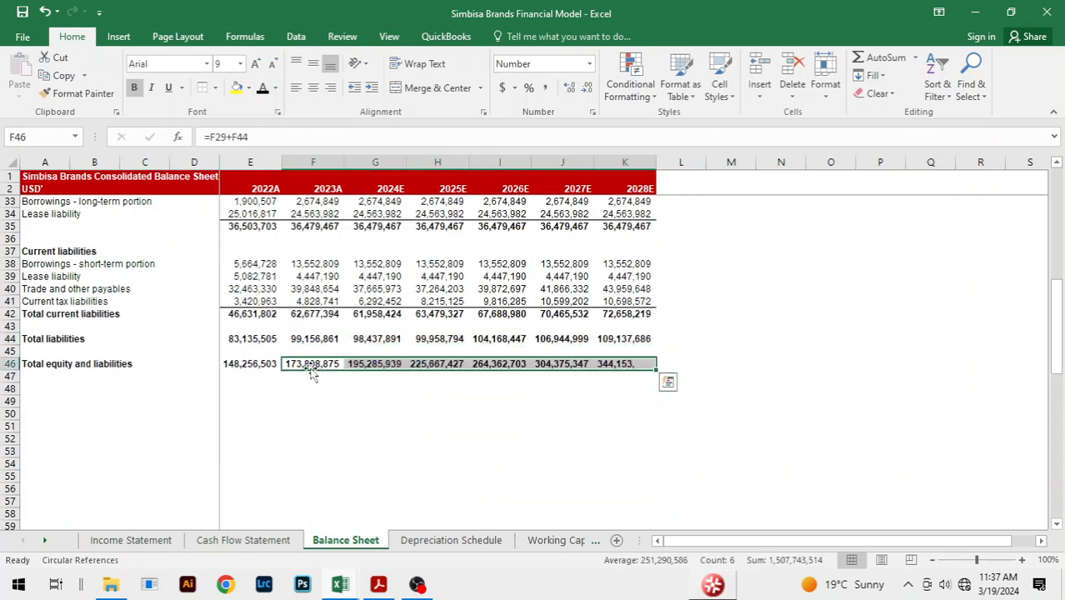
- Compare total assets in row 20 with total equity and liabilities in row 46 across the forecast years
left_click(714, 432)
scroll(716, 343, "up", 2)
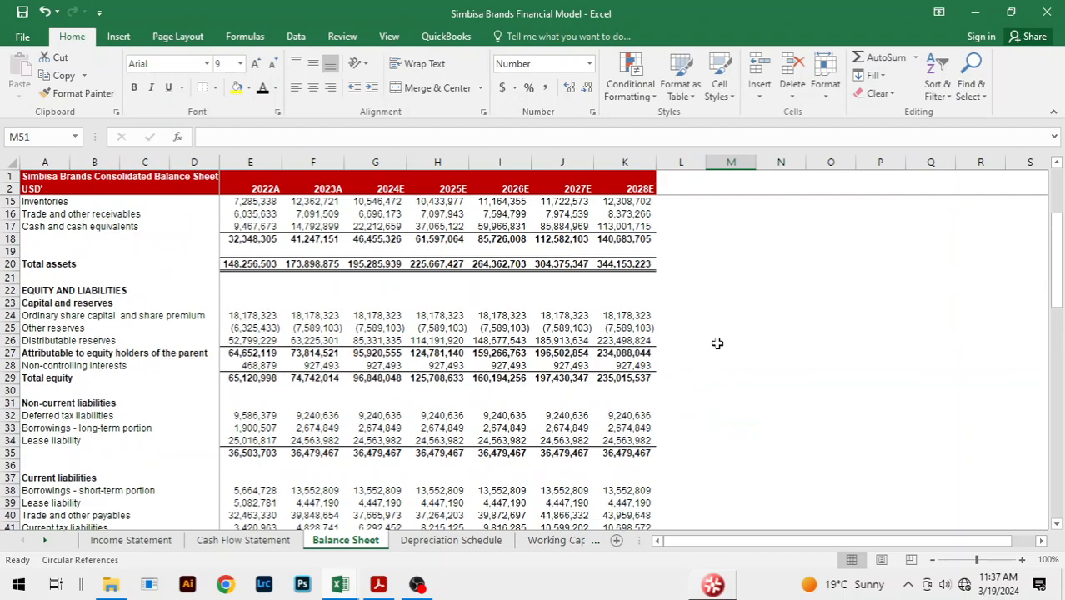
scroll(717, 343, "down", 6)
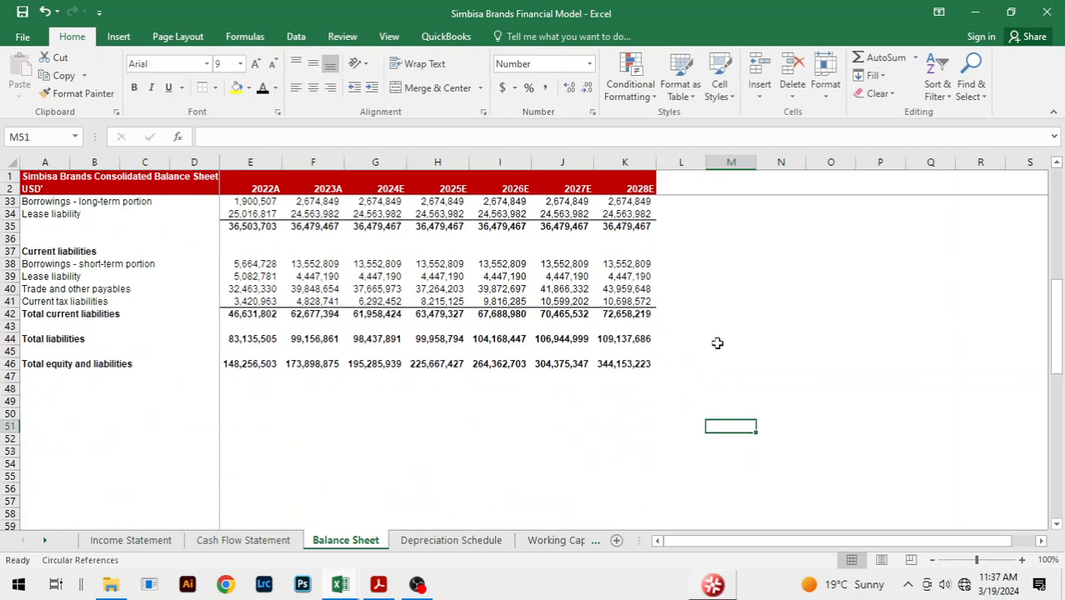
left_click(641, 366)
scroll(763, 339, "up", 6)
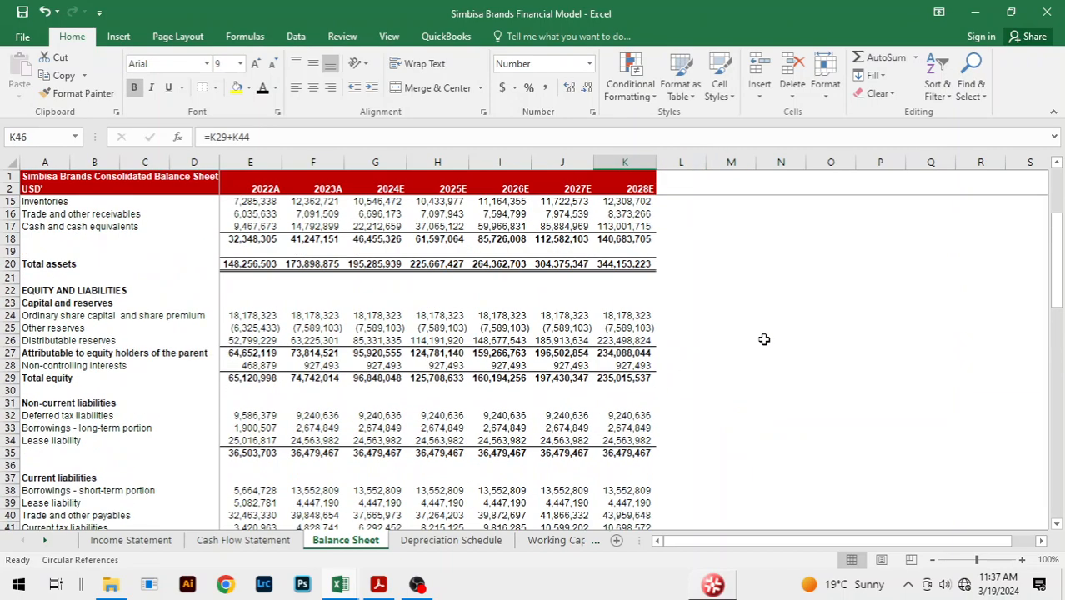
left_click(621, 263)
scroll(733, 314, "down", 5)
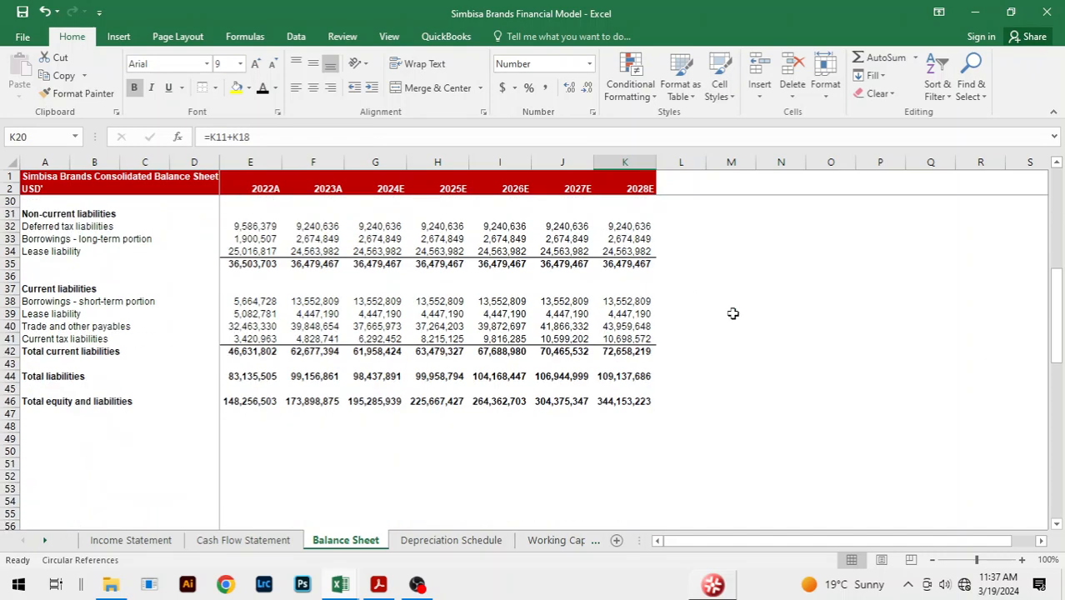
- Add a top and double bottom border to the total equity and liabilities row from 2022A to 2028E, E46:K46
left_click(248, 401)
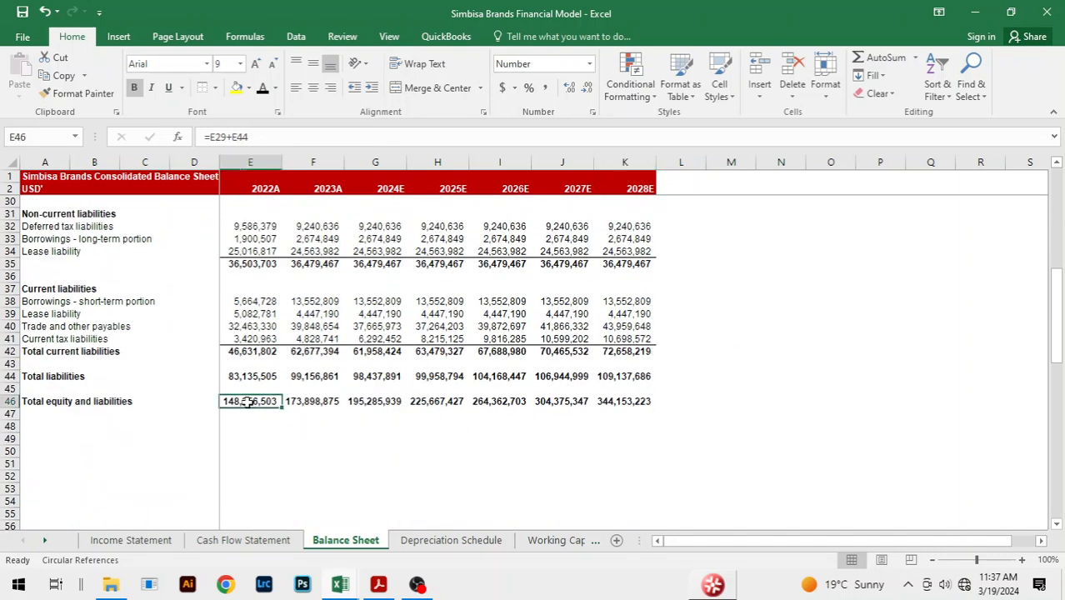
key("ctrl+shift+Right")
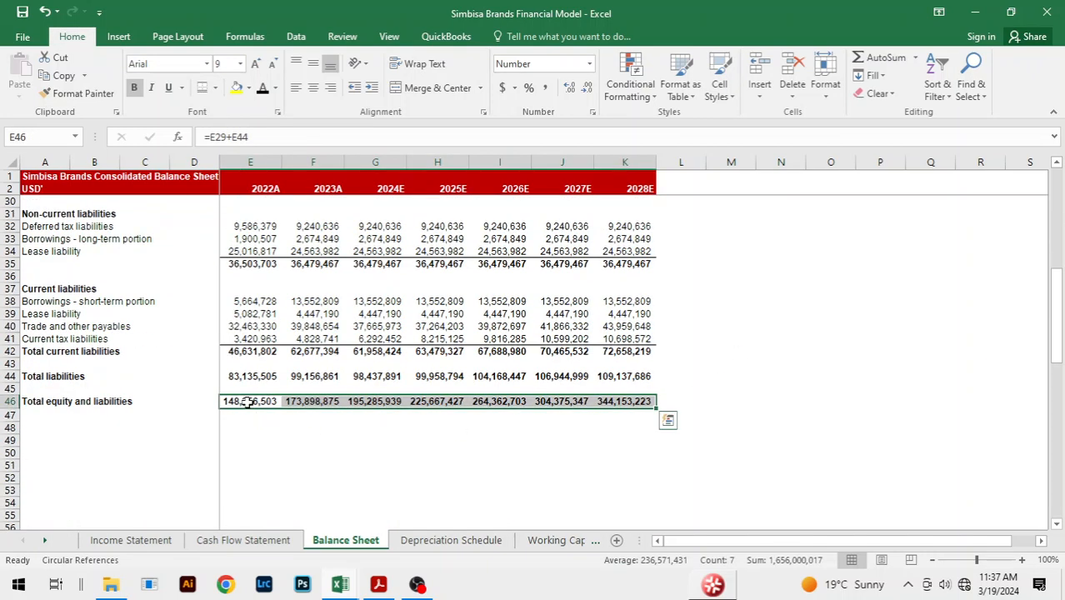
left_click(321, 455)
left_click(457, 451)
left_click(556, 428)
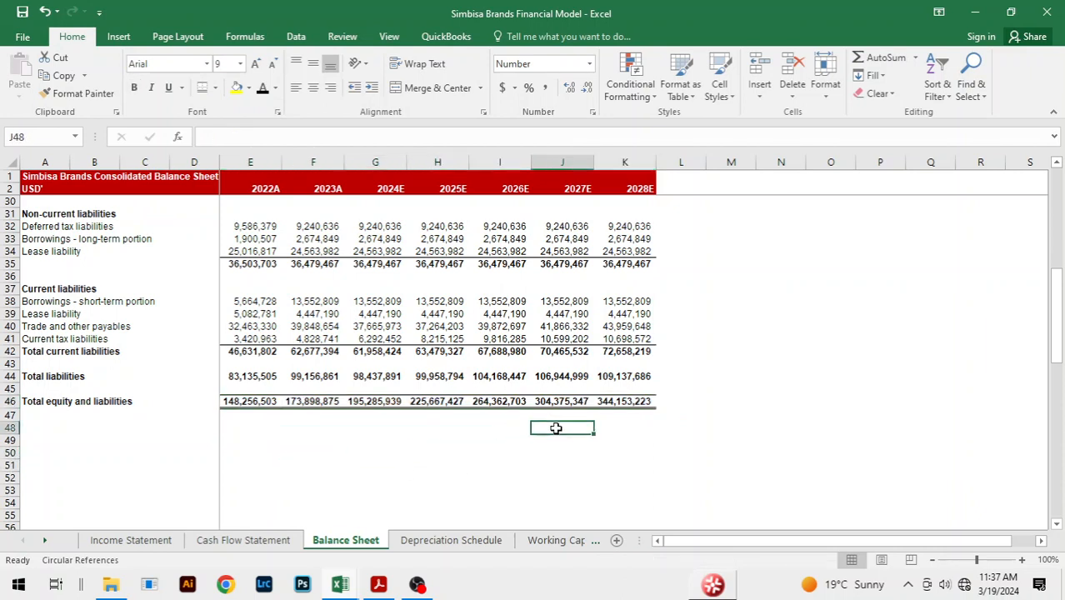
left_click(573, 375)
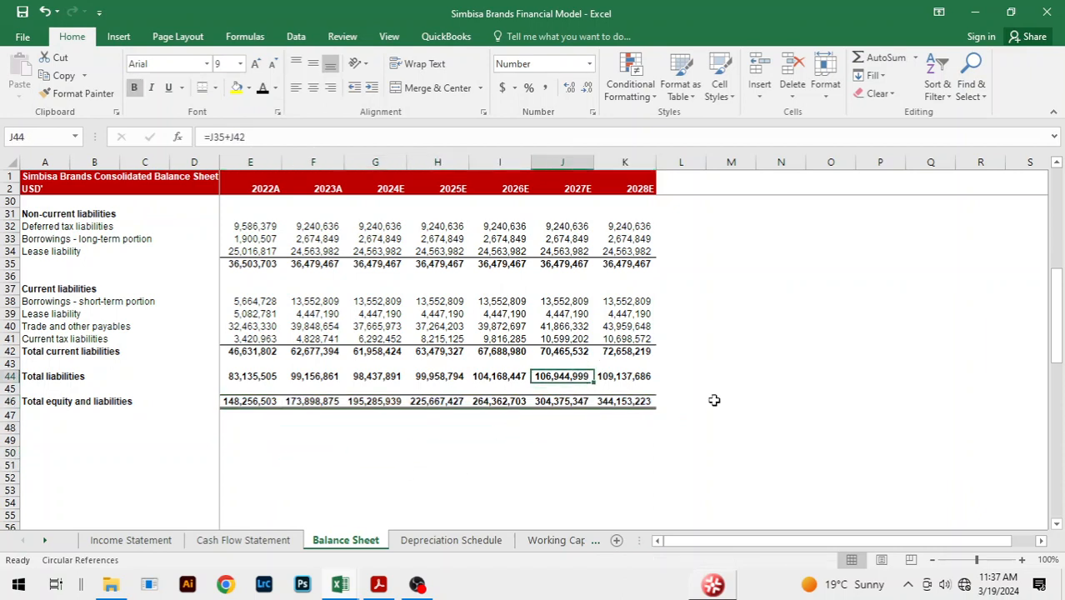
left_click(560, 450)
left_click(410, 454)
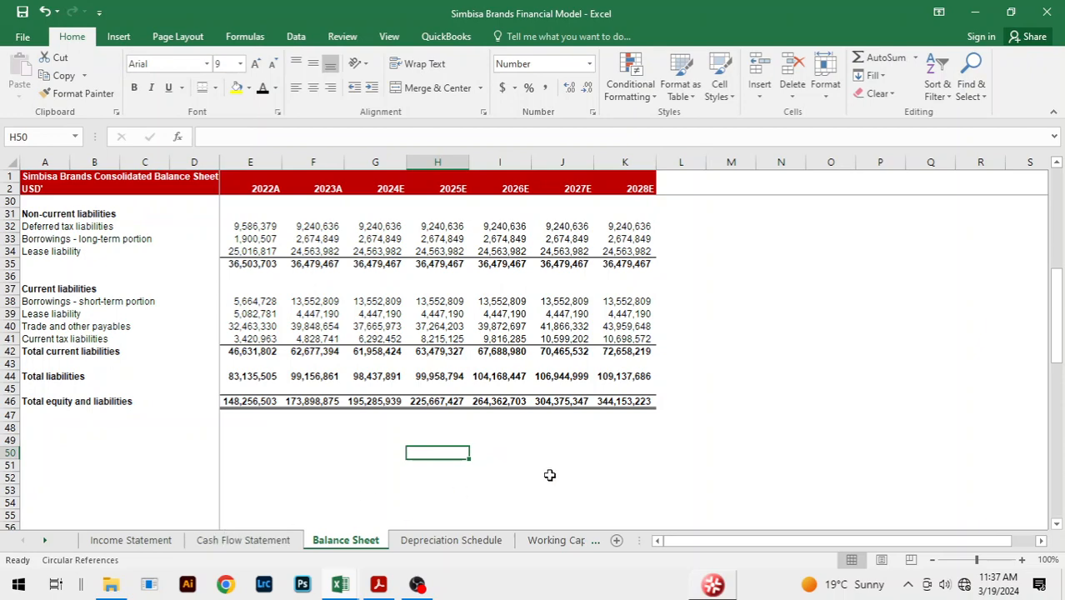
left_click(598, 467)
- Examine the forecast interest received, interest paid and income tax paid lines in rows 27 to 29 of the Cash Flow Statement sheet
left_click(243, 540)
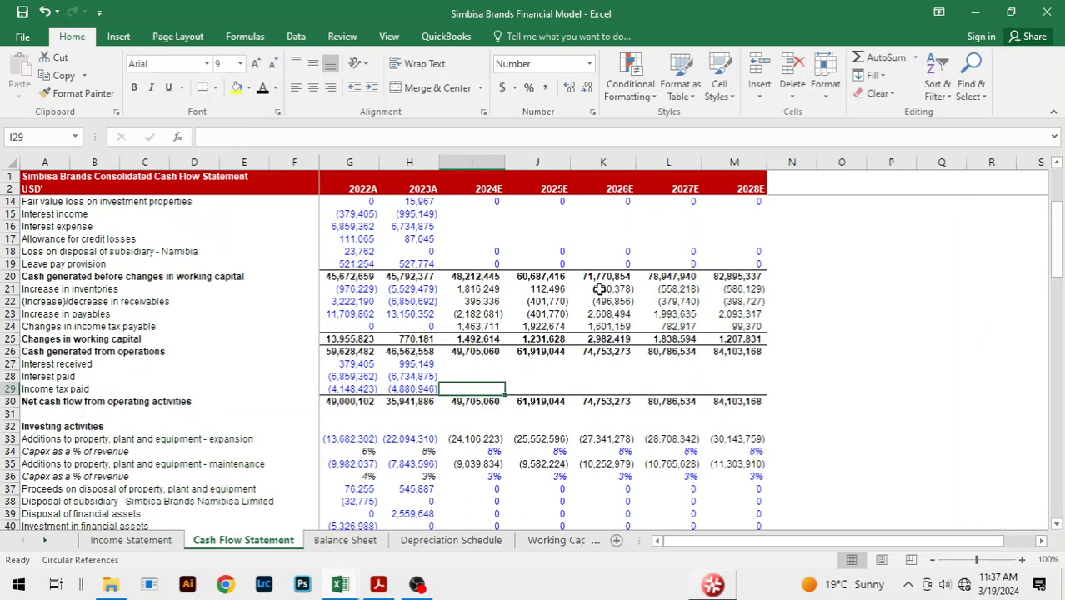
left_click(515, 366)
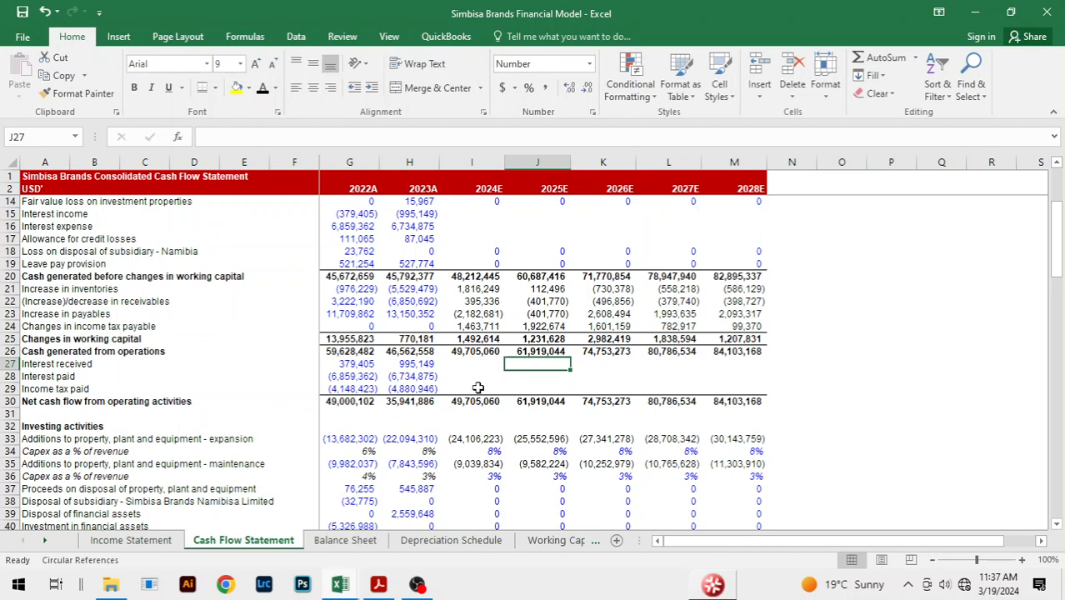
left_click(683, 376)
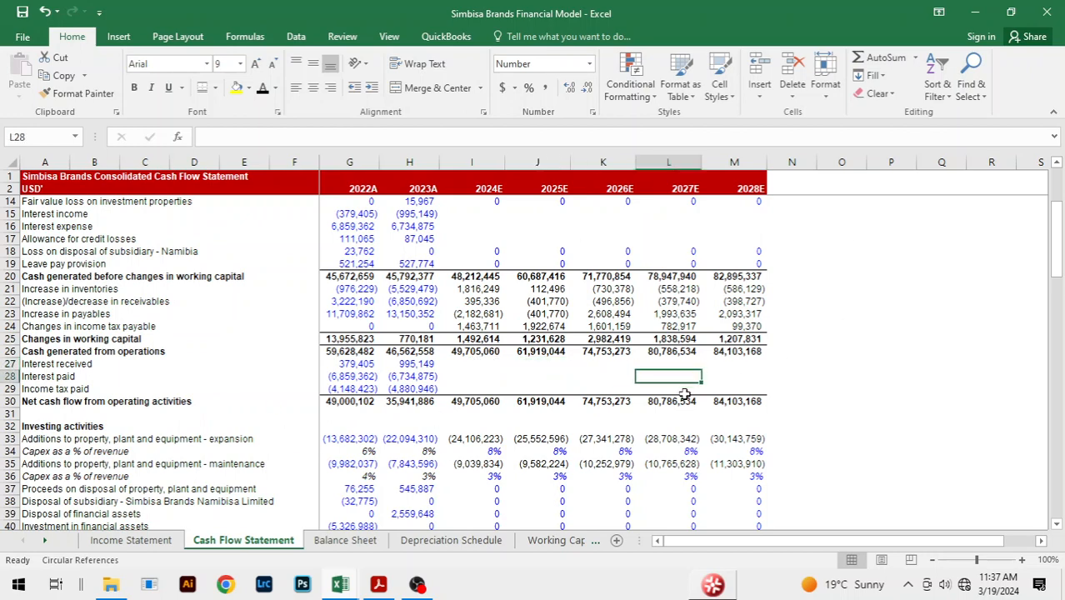
left_click(513, 377)
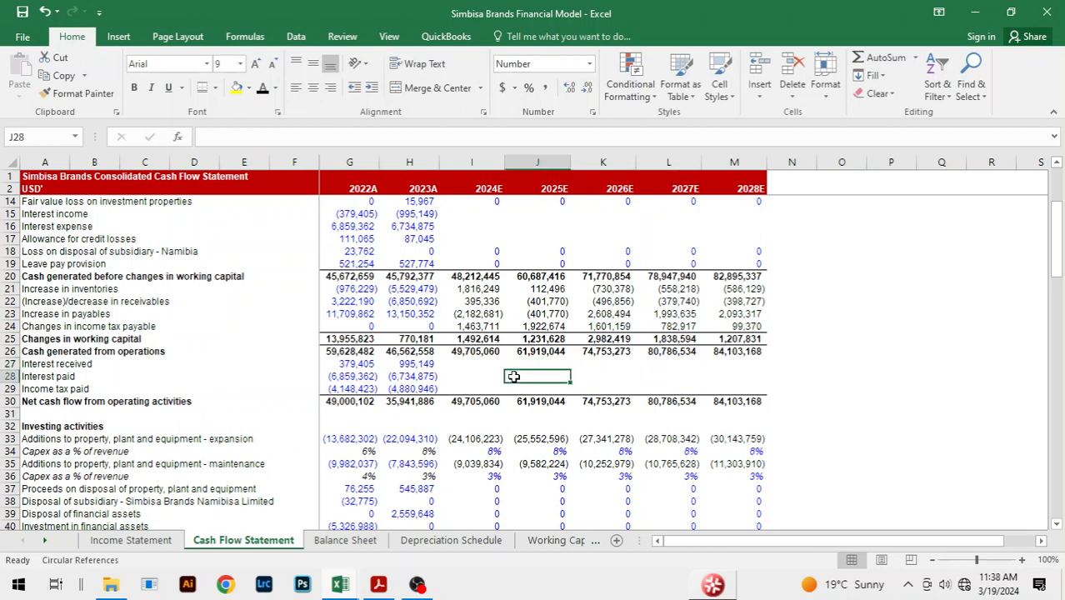
left_click(608, 372)
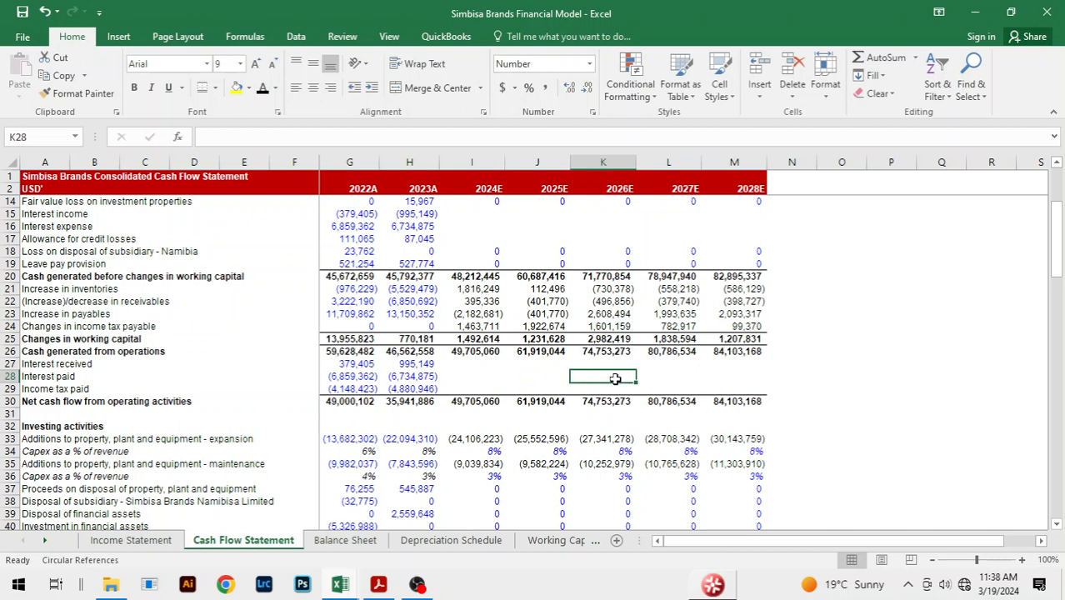
left_click(685, 374)
left_click(773, 376)
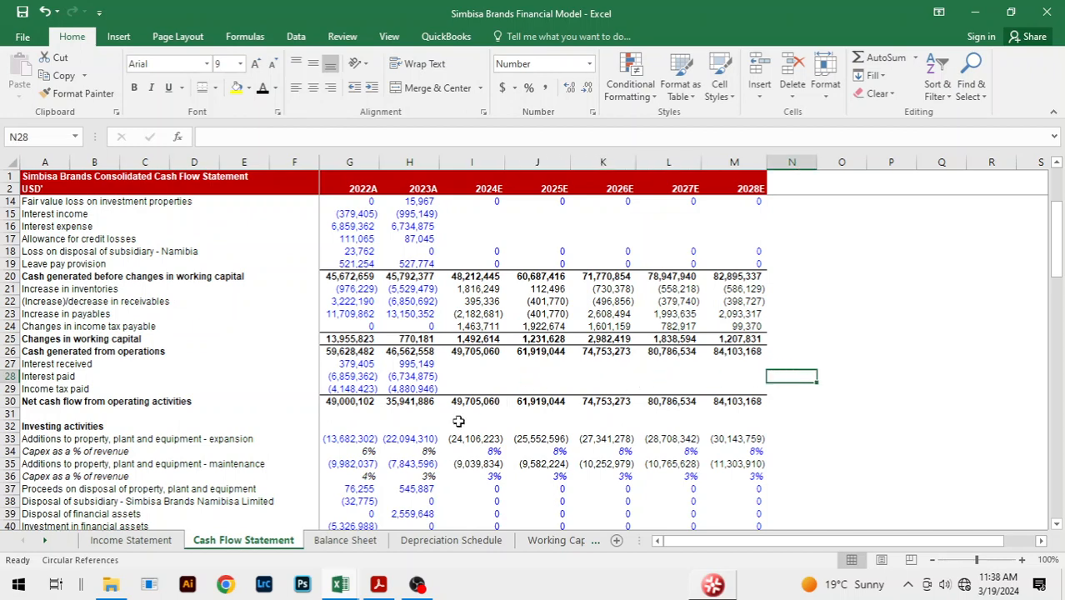
- Review the forecast Balance Sheet from the liabilities totals up to the asset lines
left_click(333, 540)
left_click(442, 454)
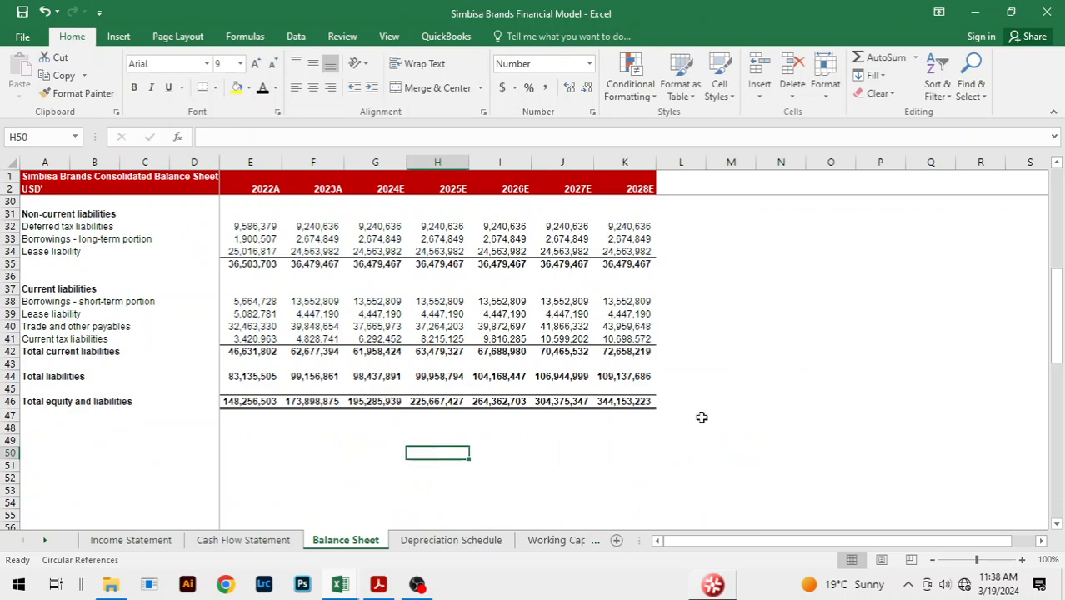
left_click(701, 416)
left_click(715, 301)
scroll(715, 304, "up", 9)
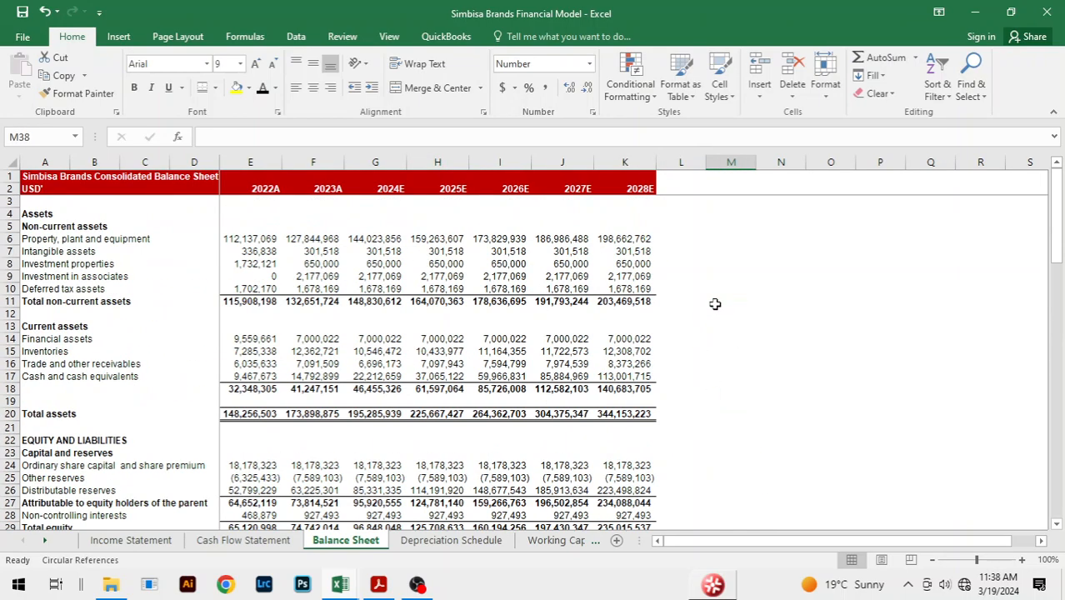
left_click(715, 304)
left_click(714, 390)
scroll(714, 395, "down", 2)
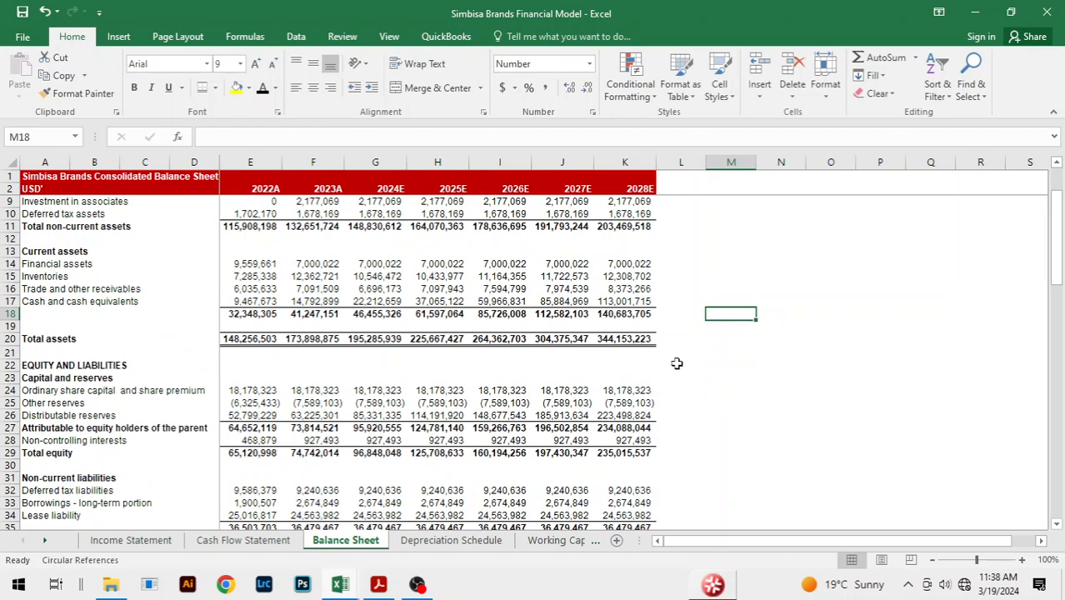
left_click(549, 367)
left_click(484, 365)
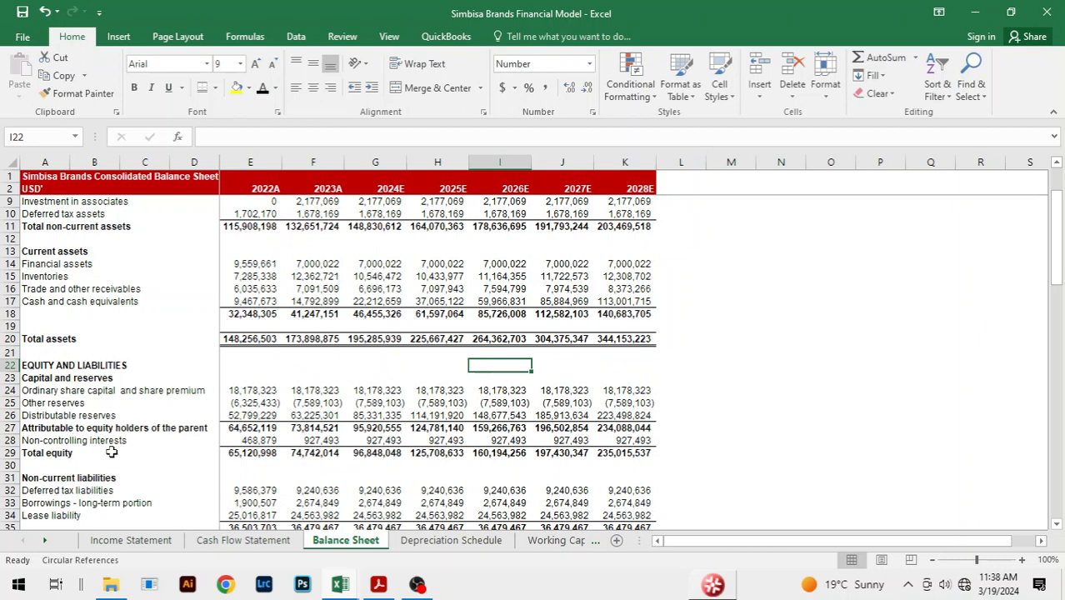
left_click(307, 364)
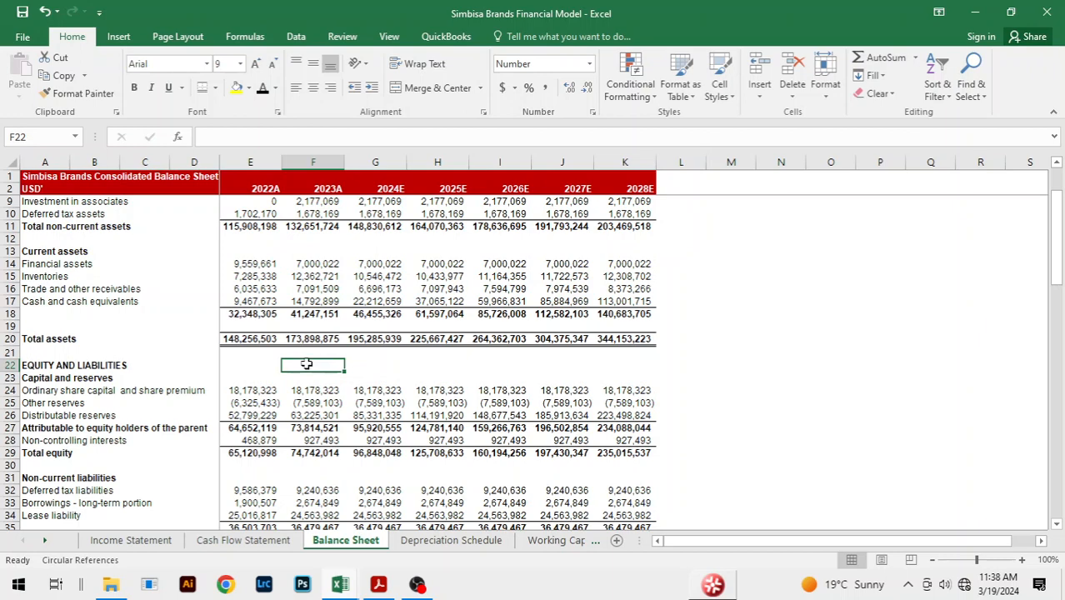
left_click(411, 374)
left_click(578, 371)
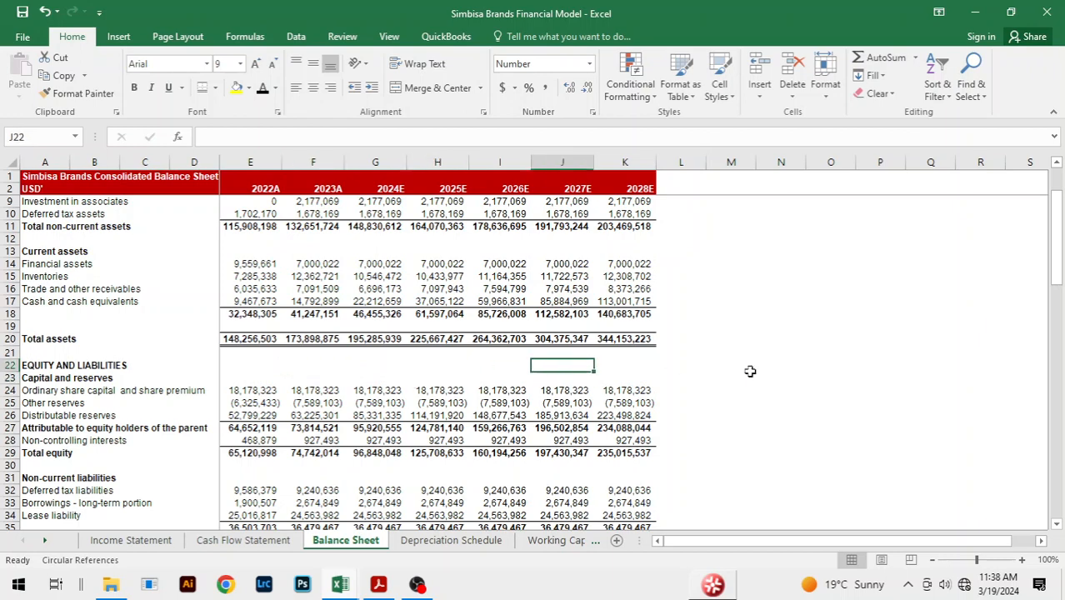